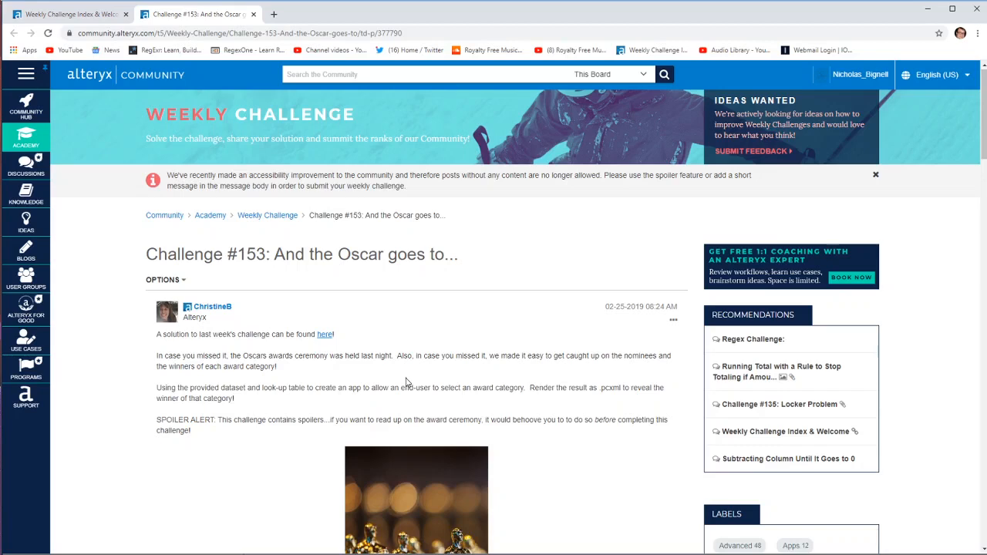
Read the Challenge #153 brief, switch to the start workflow in Alteryx Designer and view its inputs and example outputs
scroll(407, 381, "down", 2)
scroll(407, 382, "up", 2)
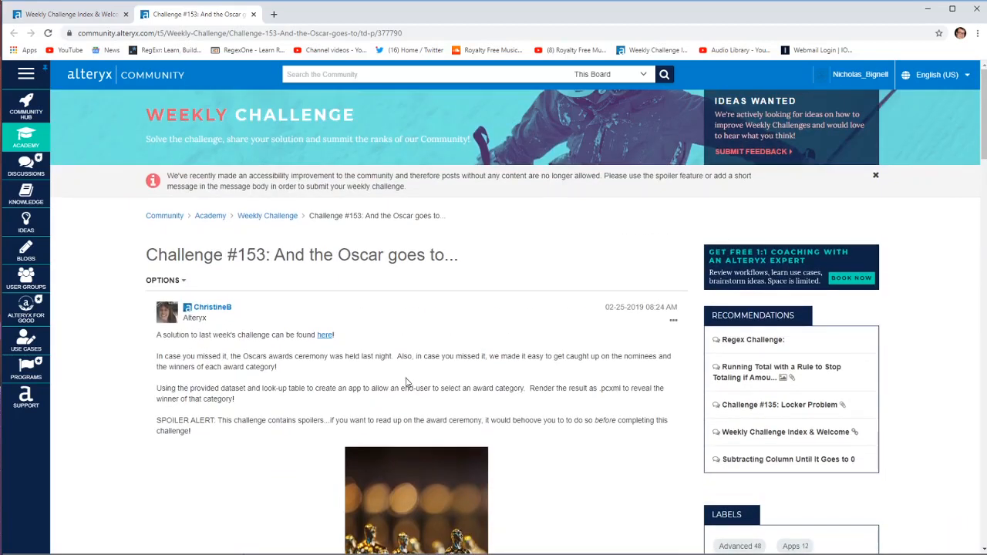
left_click(333, 553)
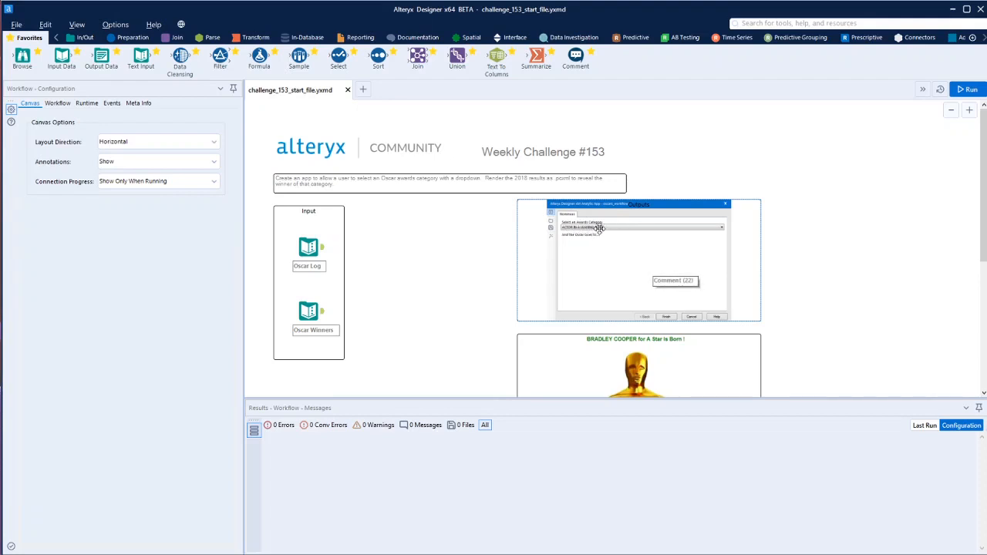
scroll(618, 244, "down", 1)
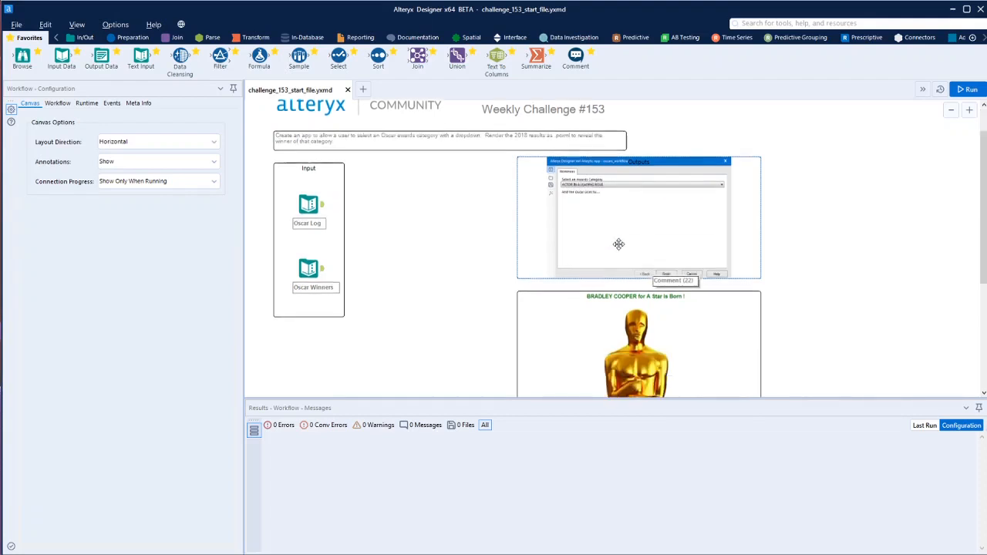
scroll(618, 244, "down", 1)
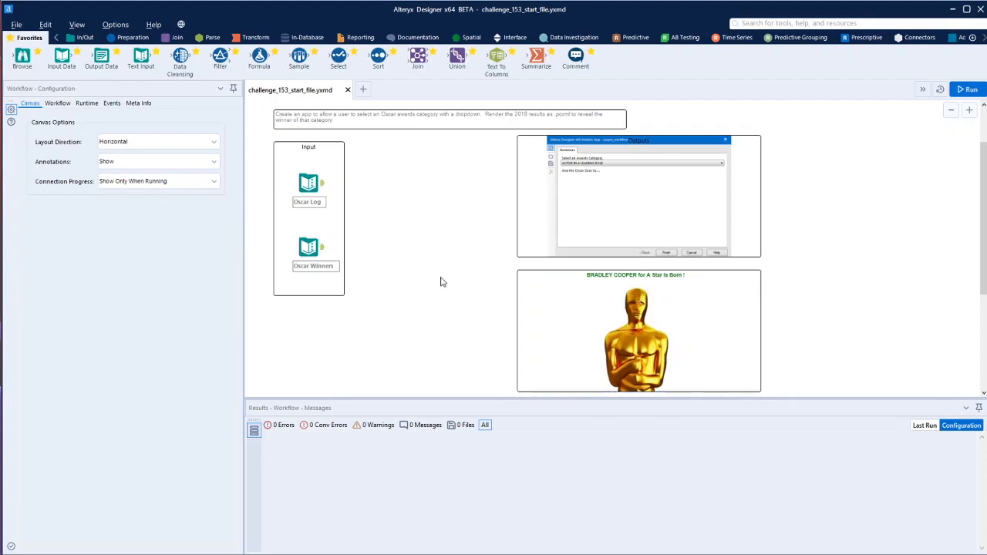
scroll(440, 282, "up", 2)
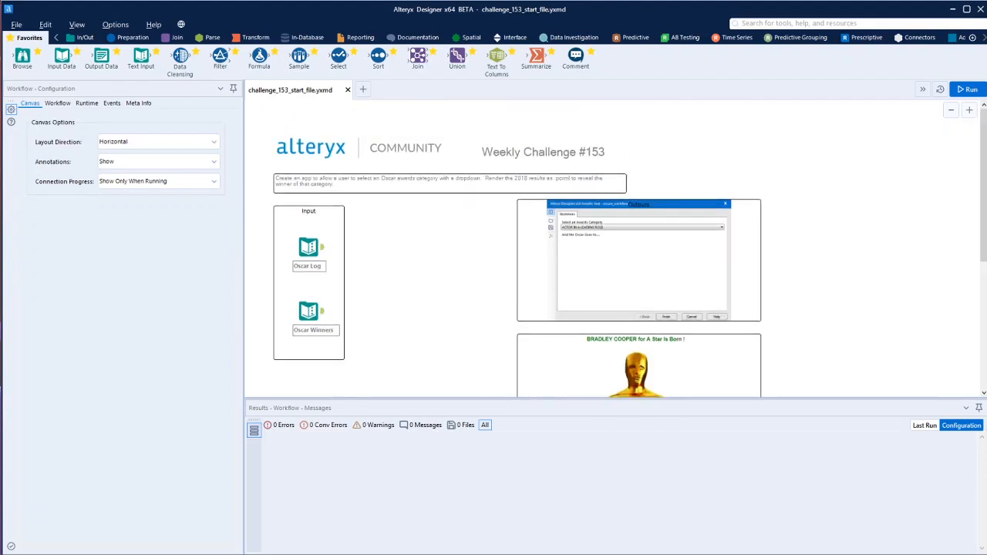
Recheck the .pcxml rendering requirement on the challenge page in the browser, and return to the start workflow in Alteryx Designer
key("alt+Tab")
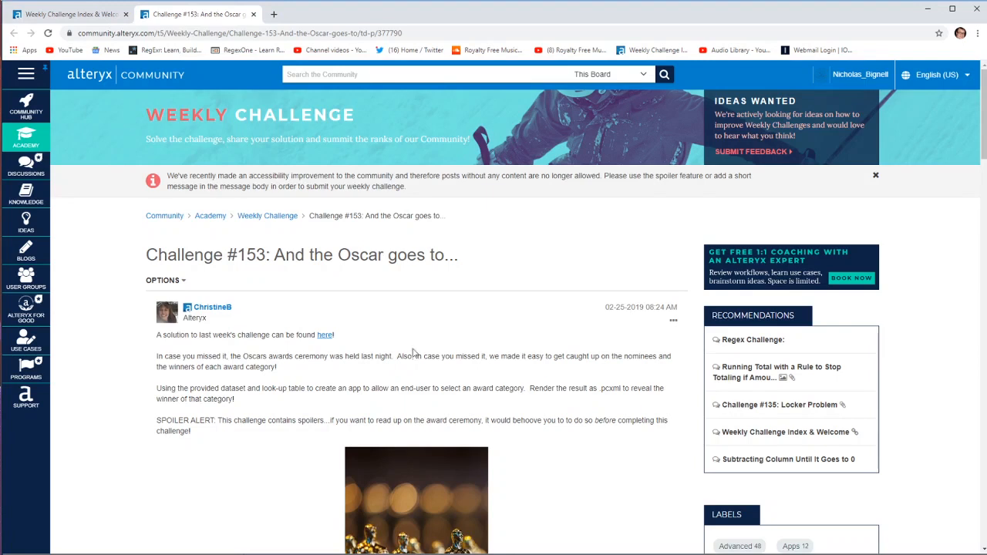
double_click(615, 391)
left_click(634, 391)
key("alt+Tab")
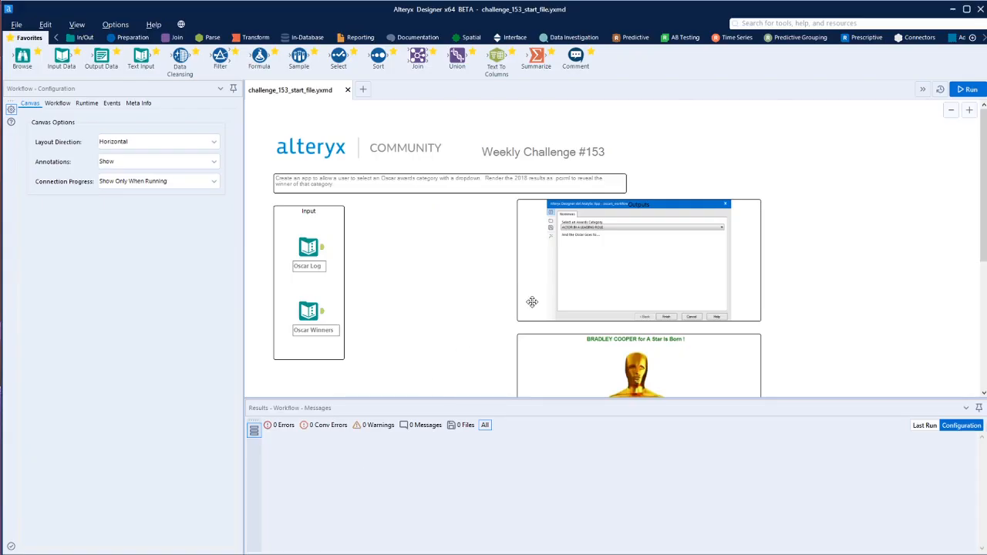
left_click(585, 296)
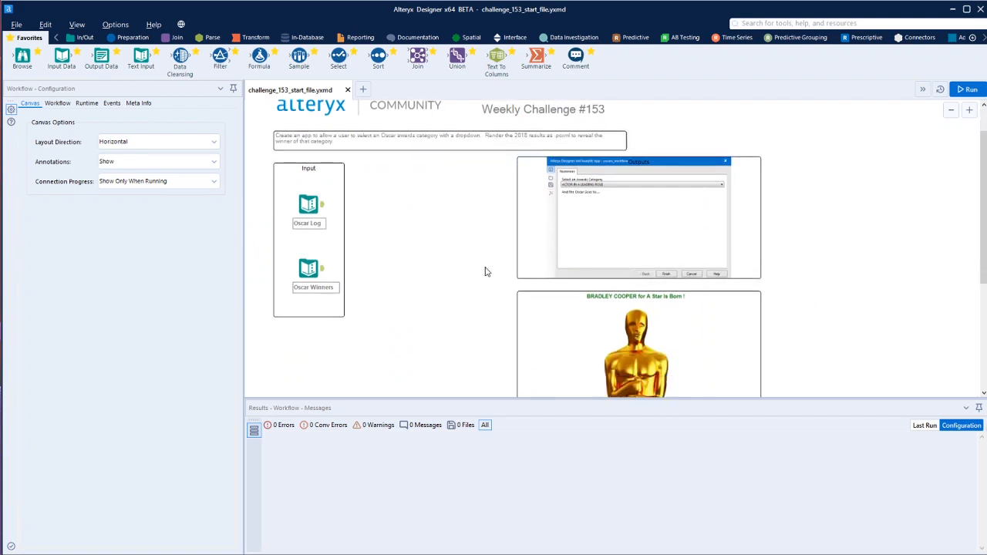
Inspect the Oscar Log input's records, including how award categories and nominees are delimited in the Details column
left_click(316, 247)
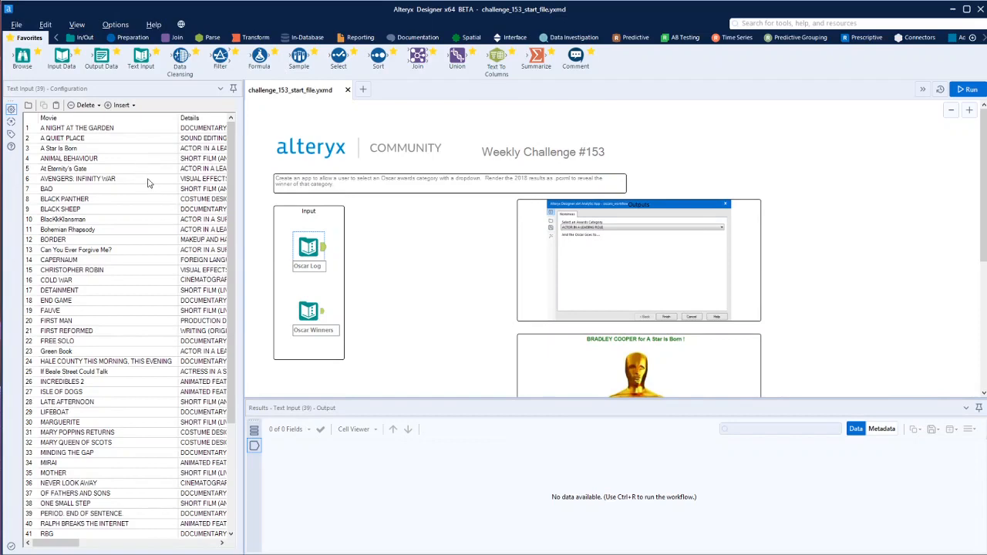
left_click(76, 543)
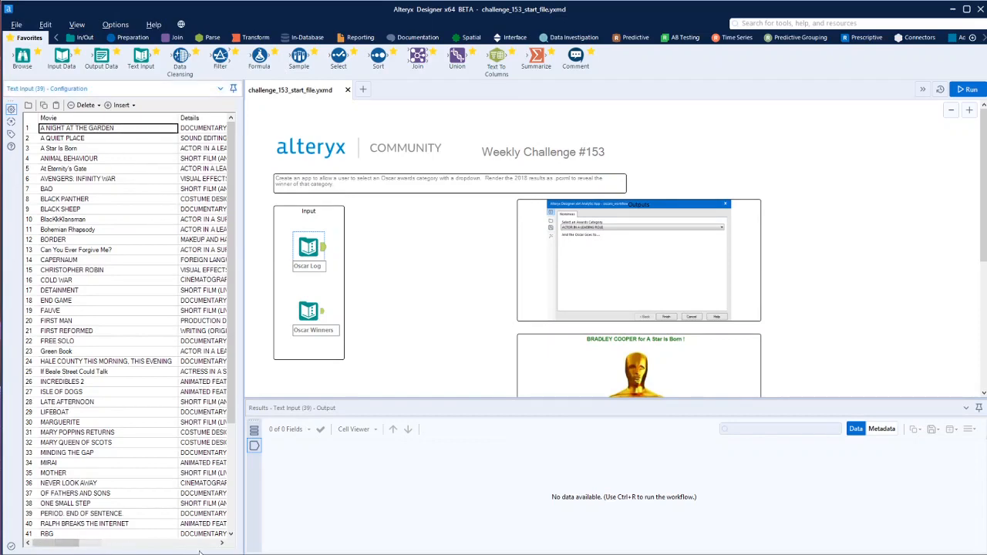
left_click(222, 543)
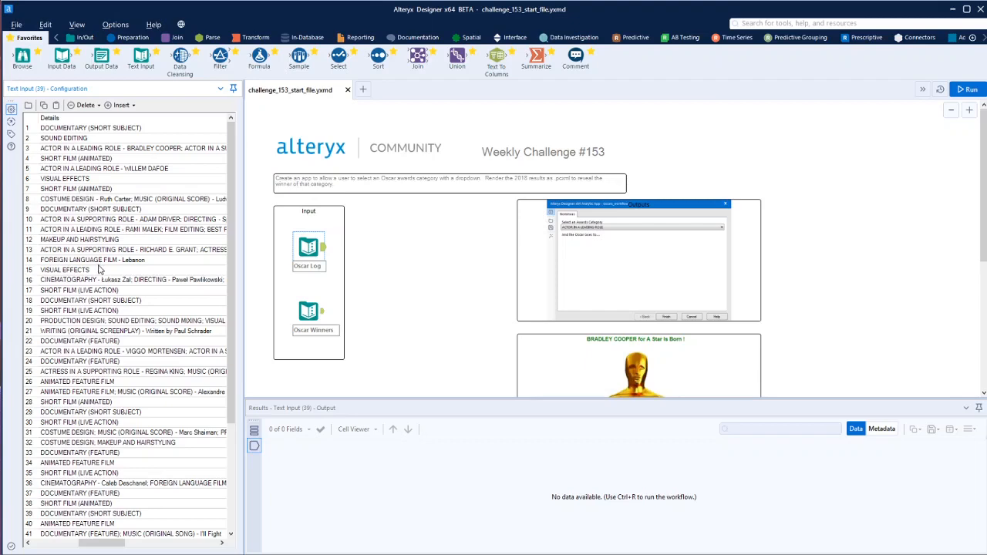
scroll(99, 268, "down", 3)
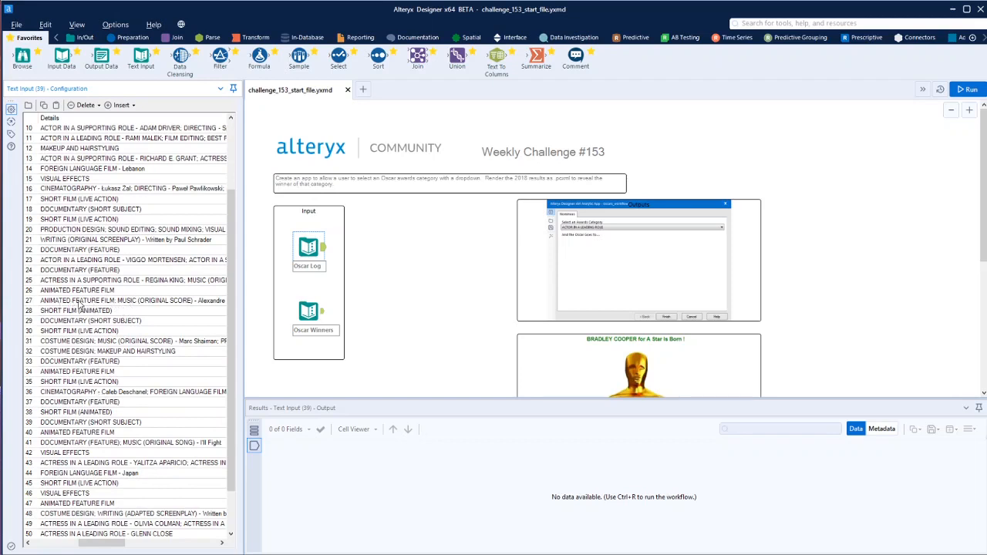
left_click(139, 302)
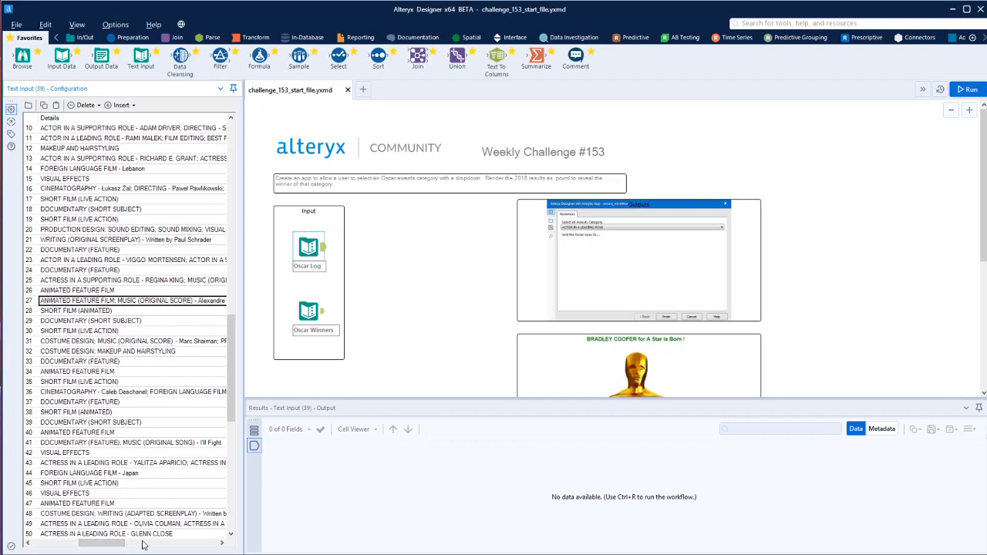
left_click(222, 544)
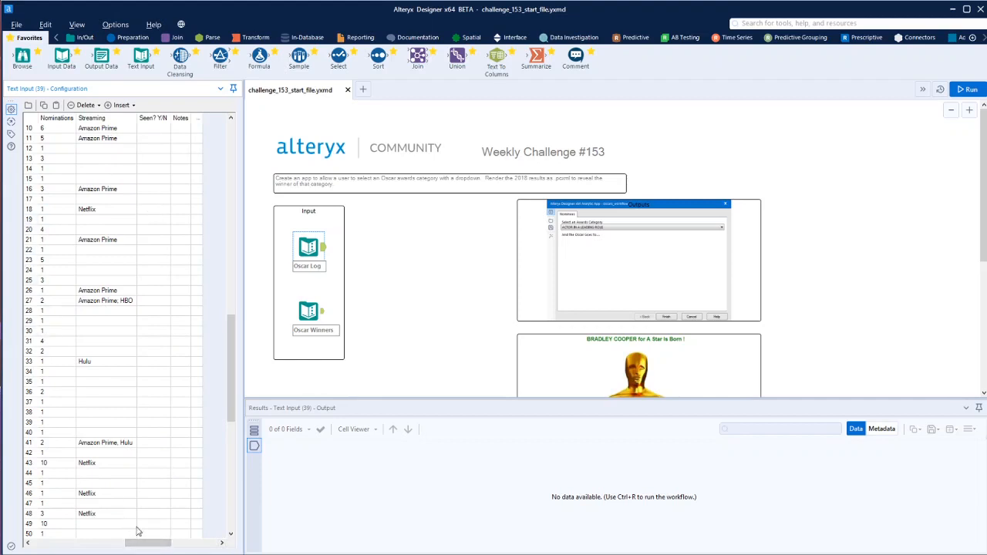
left_click_drag(154, 544, 112, 546)
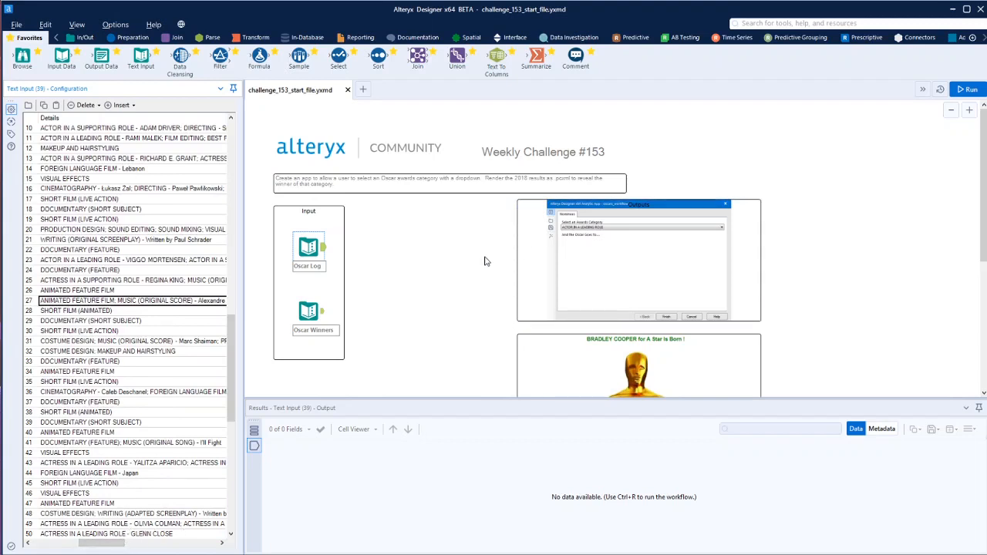
Select the example output comment boxes together and move them further right to free canvas space beside the inputs
scroll(485, 261, "down", 2)
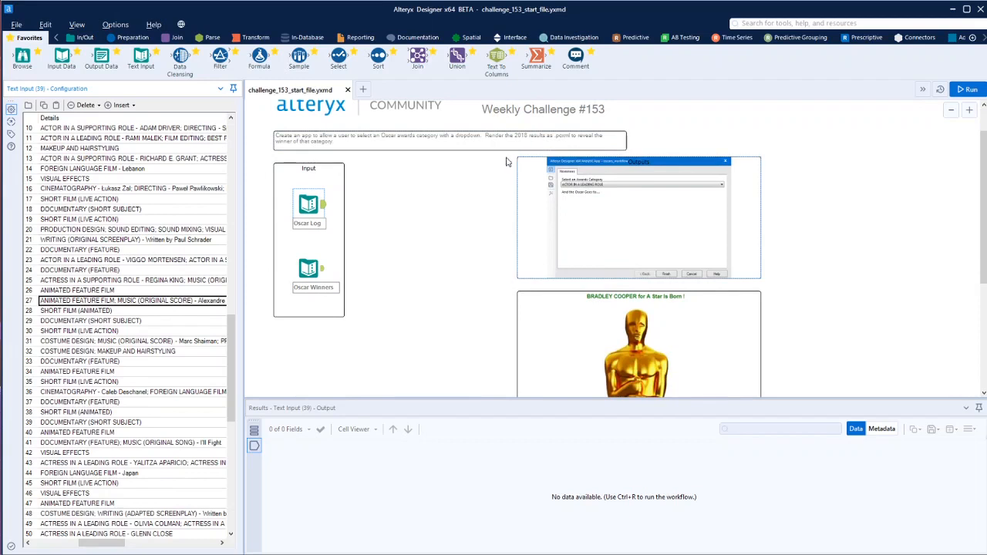
left_click_drag(507, 162, 809, 374)
scroll(817, 338, "up", 5)
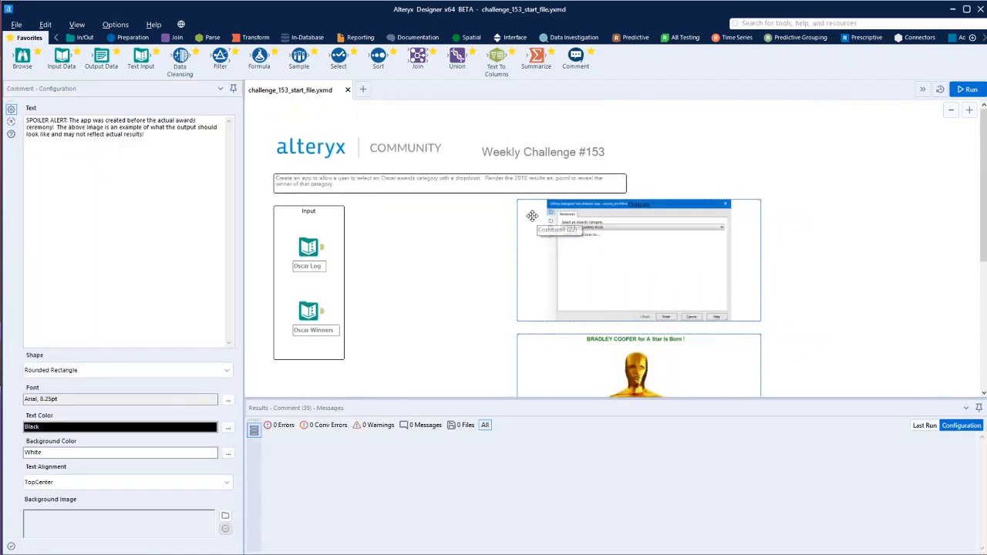
left_click_drag(532, 216, 769, 210)
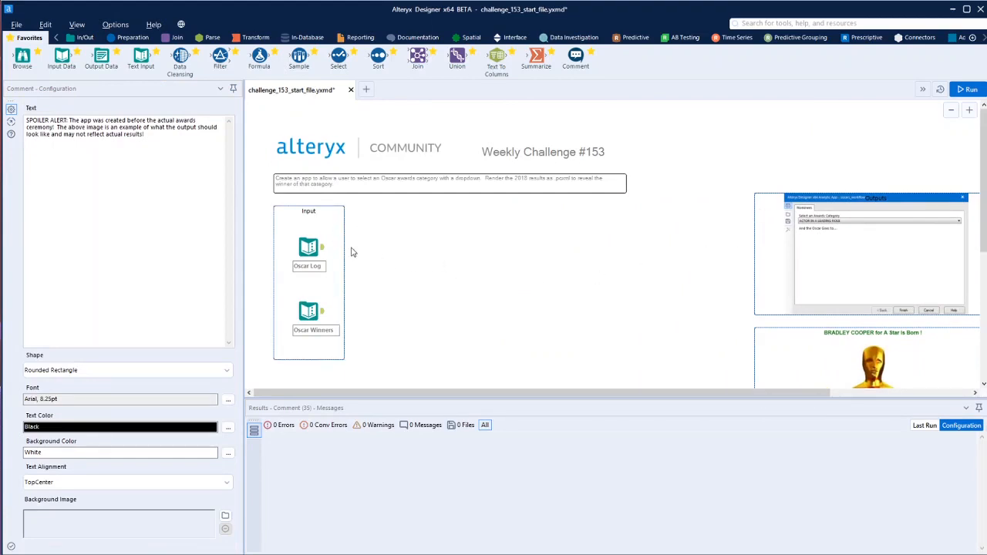
Connect a Text To Columns tool to Oscar Log, split Details to rows at the semicolon delimiter, and run the workflow
left_click(319, 249)
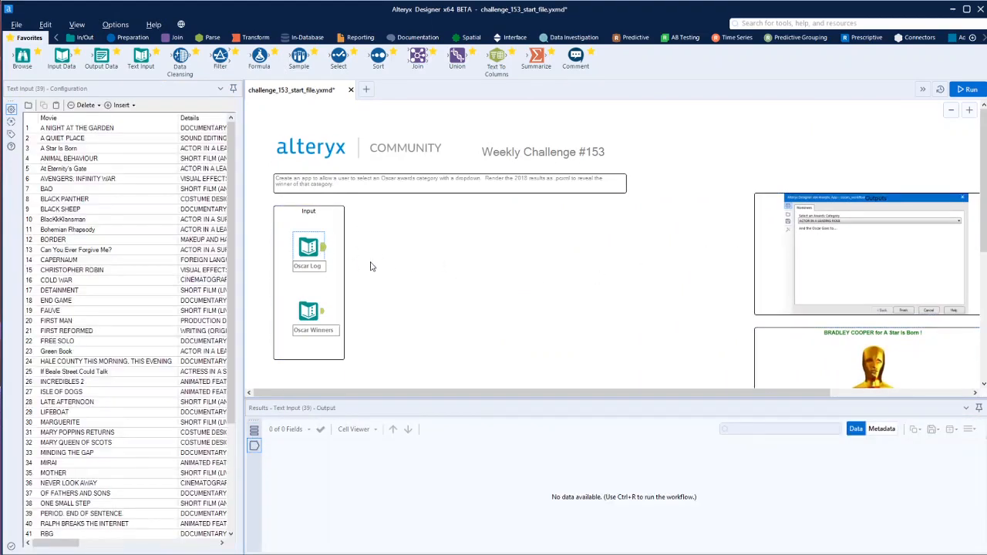
left_click_drag(496, 57, 379, 247)
left_click(97, 146)
left_click(38, 169)
left_click(203, 146)
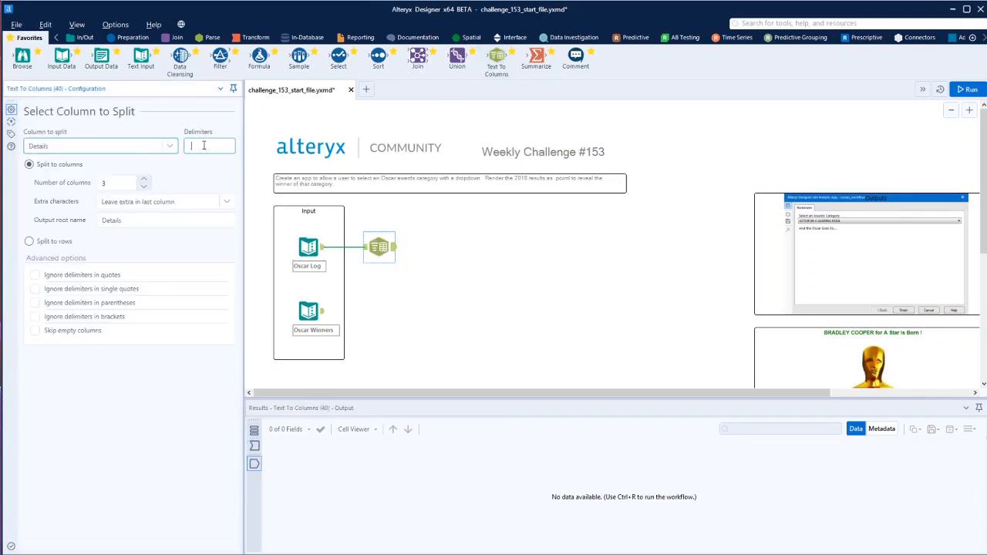
type(":")
left_click(44, 242)
key("ctrl+r")
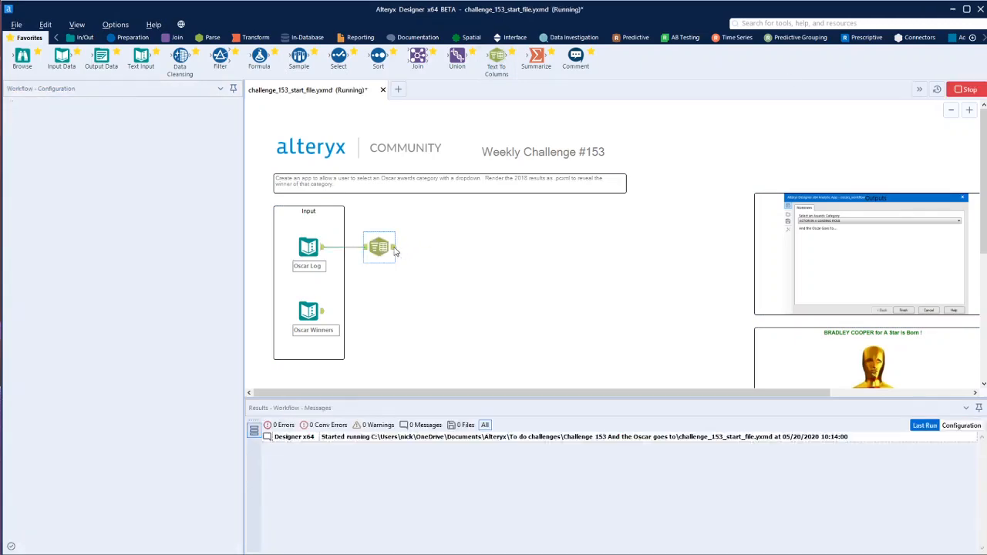
scroll(507, 472, "down", 3)
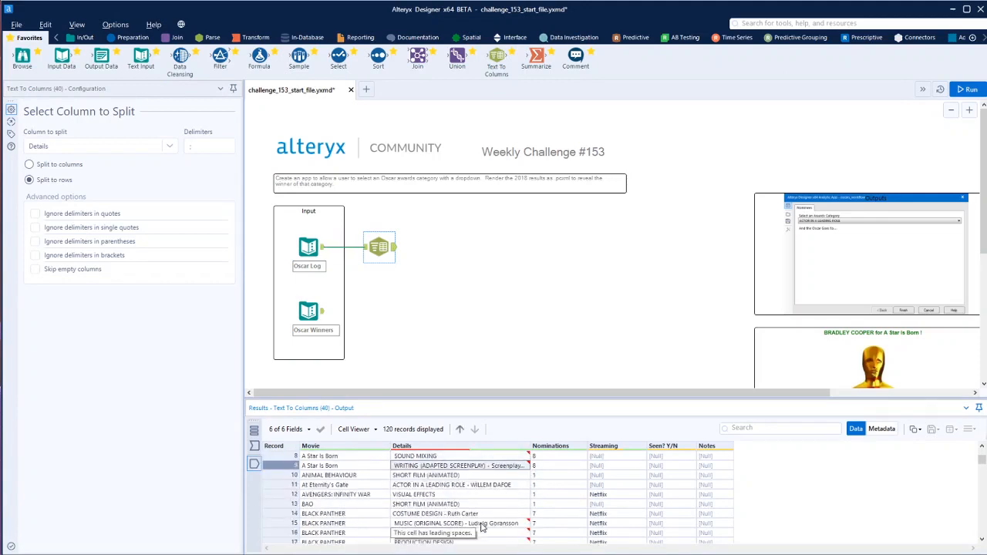
Add a second Text To Columns tool that splits Details into 2 columns at the "-" delimiter, and run the workflow
left_click_drag(496, 57, 444, 253)
left_click(173, 150)
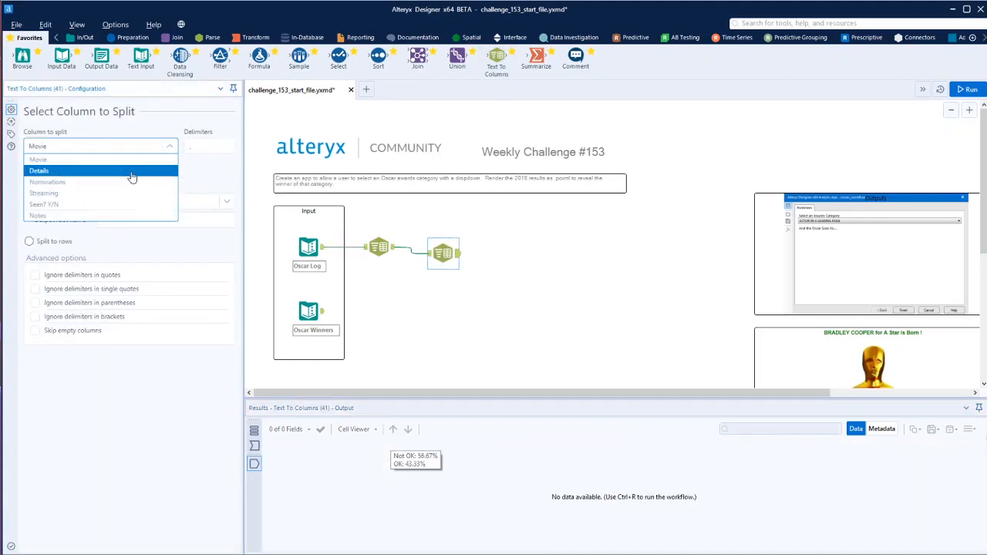
left_click(132, 173)
left_click(144, 187)
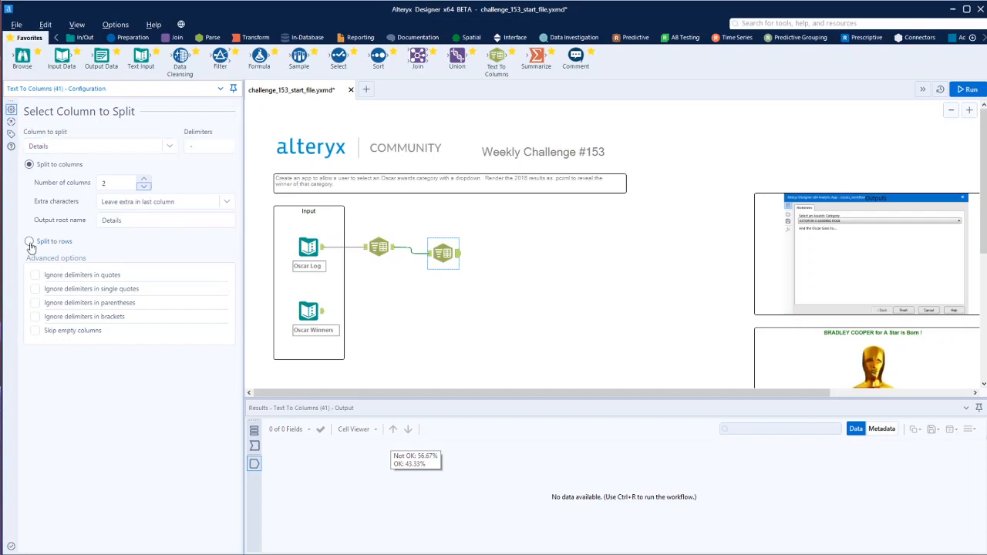
key("ctrl+r")
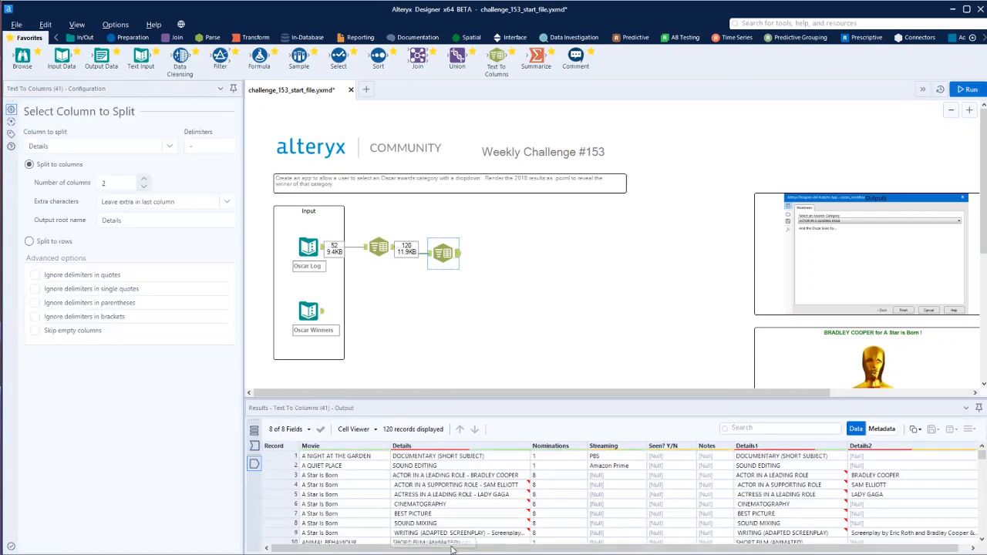
scroll(887, 513, "down", 10)
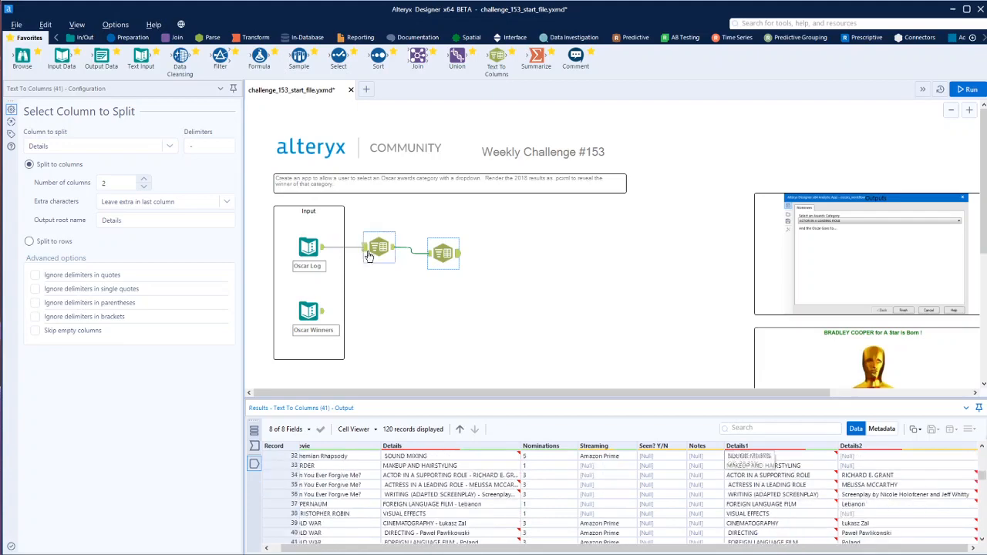
Connect a Formula tool after the second Text To Columns tool and make Details2 its output column
left_click_drag(259, 56, 521, 254)
left_click(75, 116)
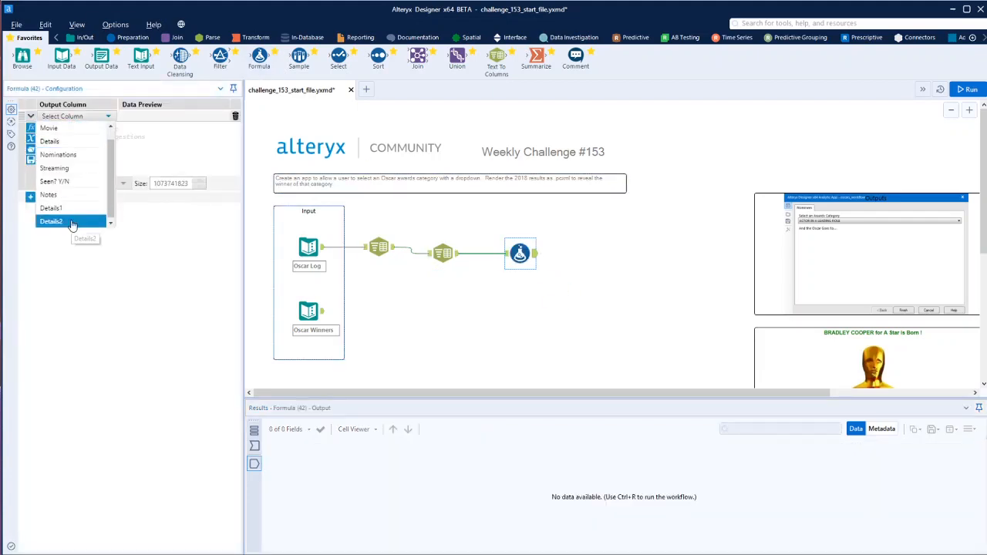
left_click(73, 223)
Enter the Details2 expression Replace([Details2], 'Screenplay by', '') to strip that text
left_click(51, 132)
type("repl")
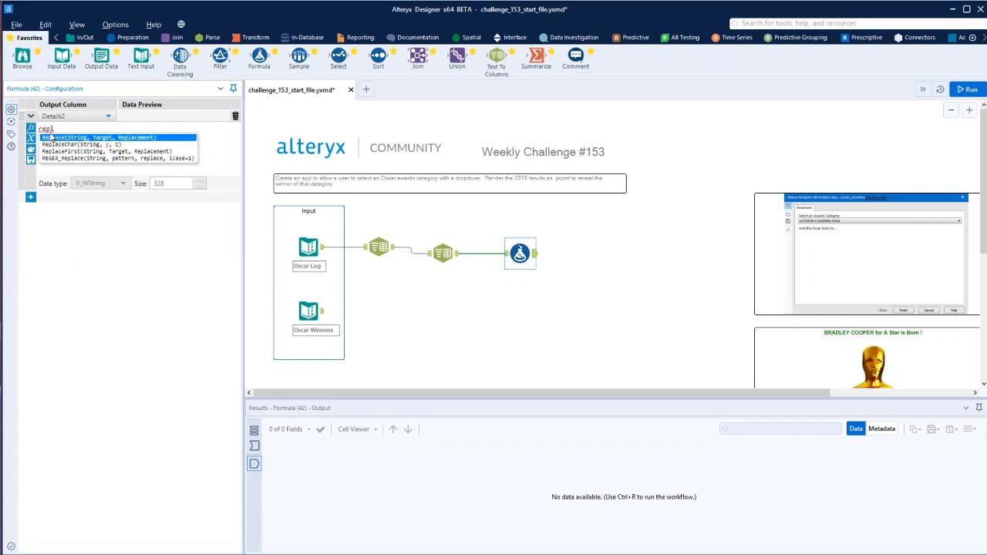
left_click(53, 137)
type("[, Target, Replacement)")
left_click(105, 195)
double_click(116, 129)
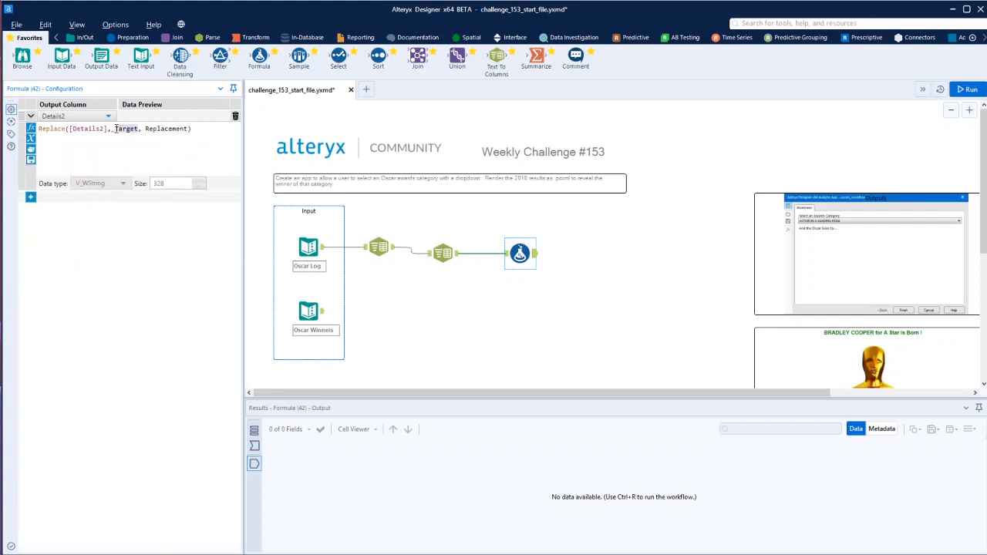
type("[Screenplay by '")
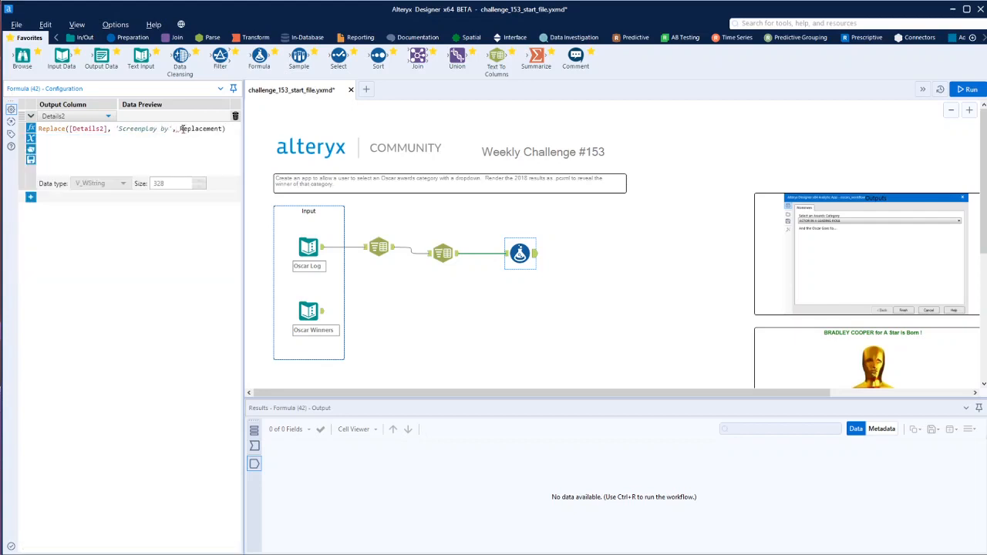
double_click(183, 129)
type("''")
Add a second Details2 expression from a copy of the first, replacing 'Written by' with an empty string, and run the workflow
left_click_drag(191, 128, 38, 129)
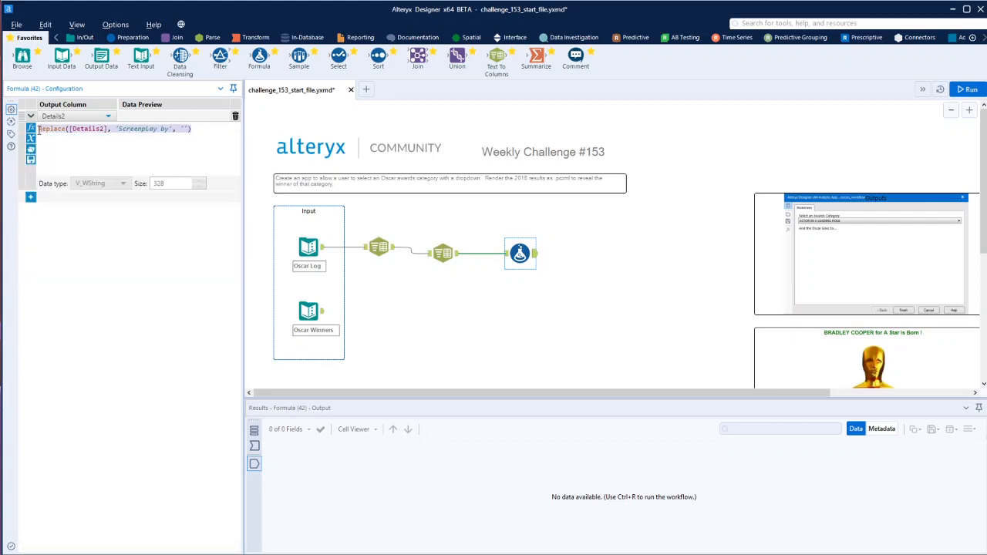
left_click(31, 197)
left_click(68, 300)
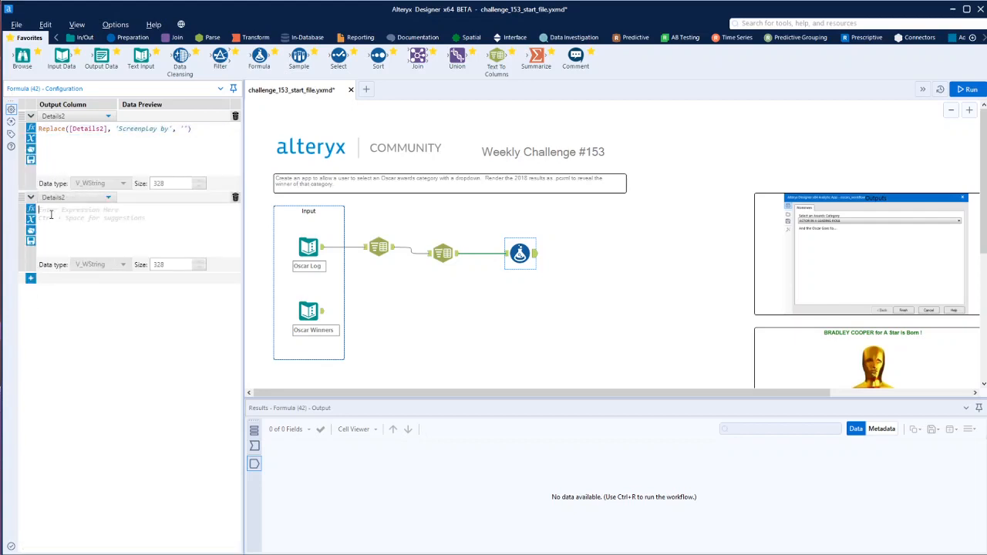
type("Replace([Details2], 'Screenplay by', '')")
left_click_drag(156, 210, 120, 209)
type("Written")
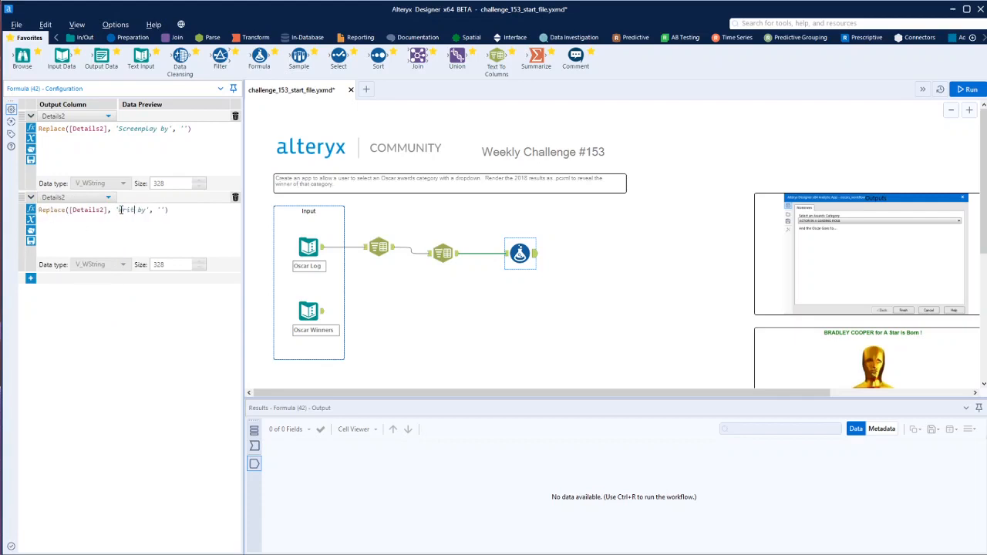
left_click(967, 90)
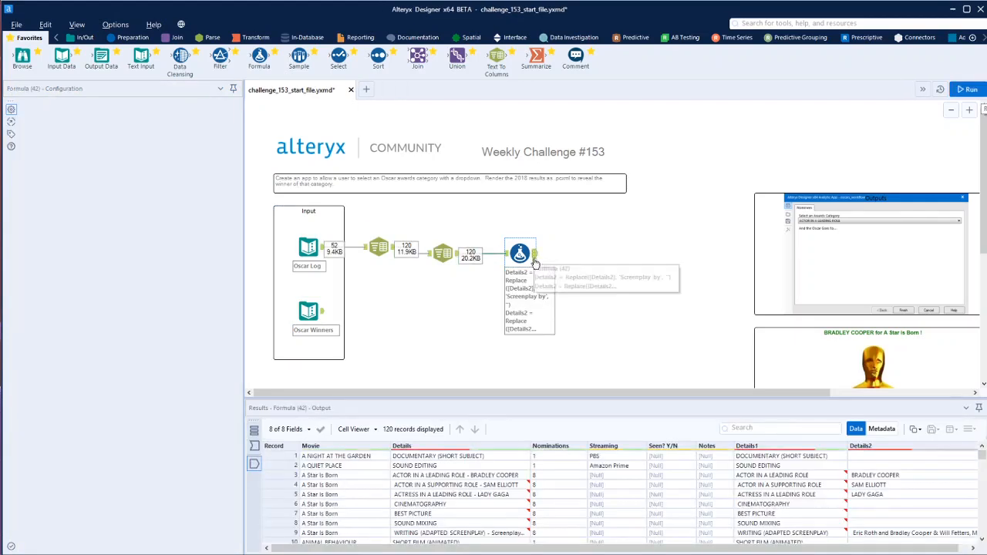
scroll(901, 505, "down", 3)
scroll(901, 503, "up", 2)
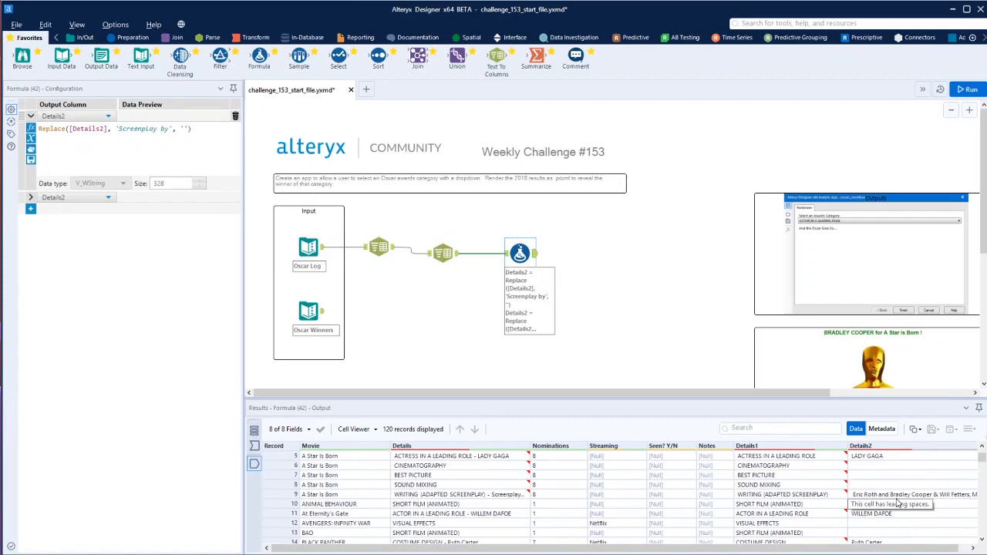
Connect a Data Cleansing tool after the Formula tool, run the workflow, and review the cleansed records
left_click(507, 255)
left_click(534, 255)
scroll(884, 534, "down", 4)
left_click_drag(182, 58, 576, 254)
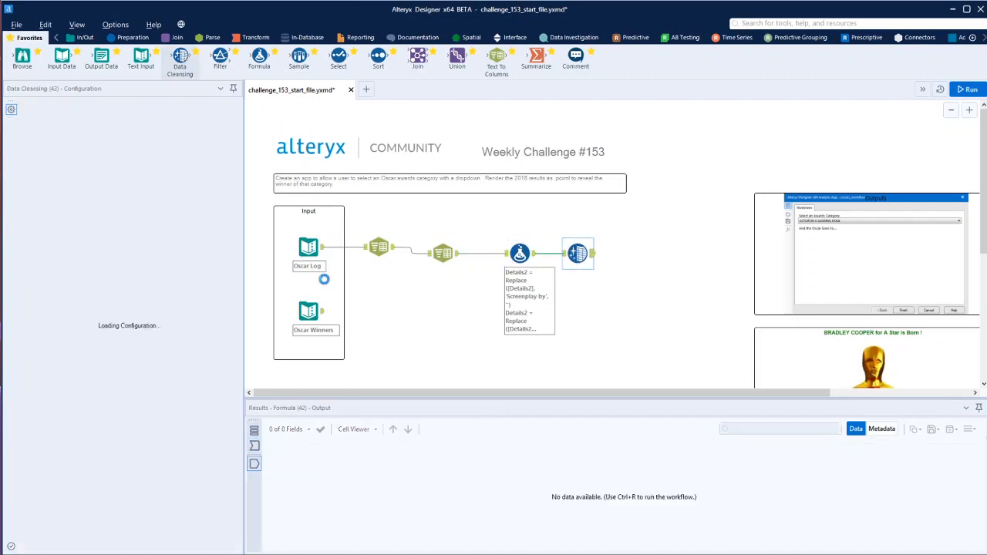
key("ctrl+r")
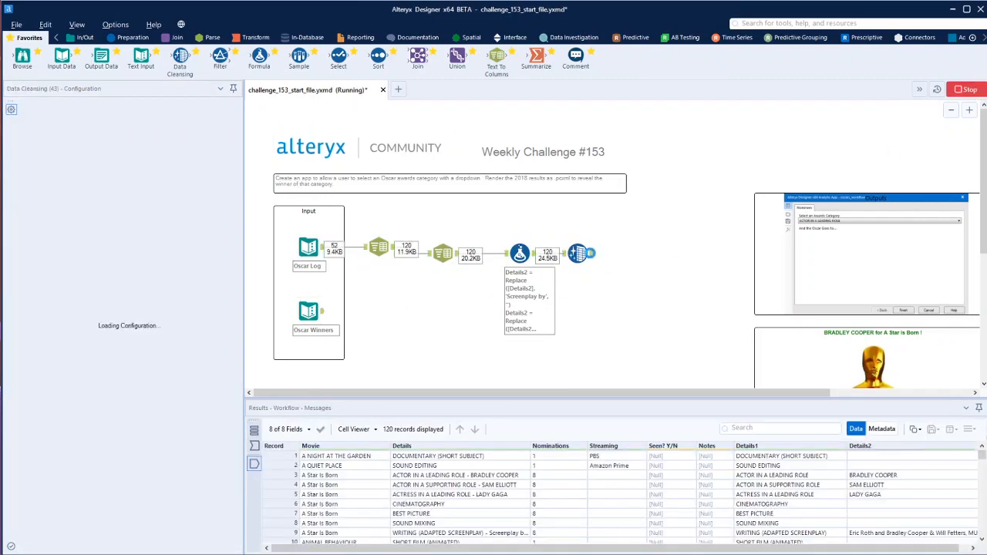
scroll(941, 532, "down", 15)
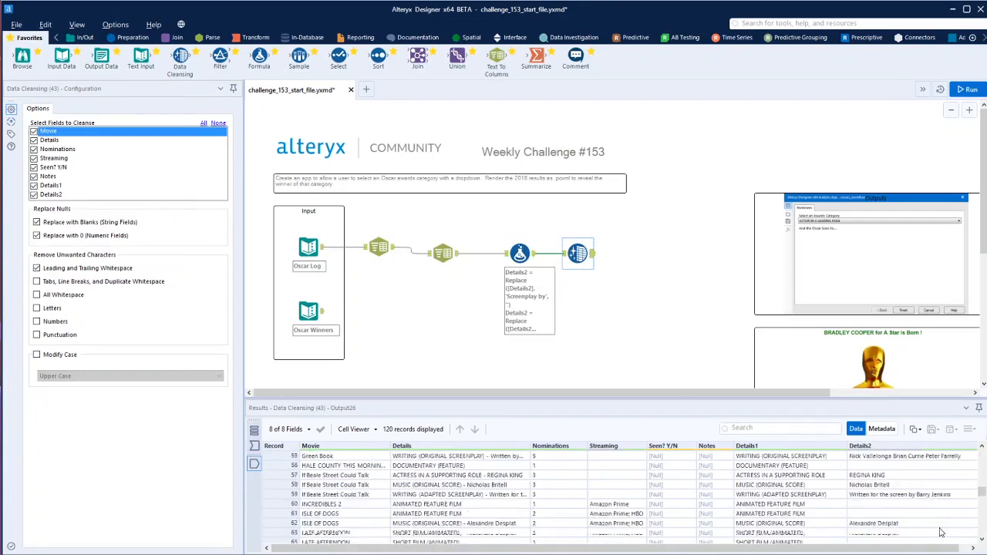
scroll(911, 532, "up", 15)
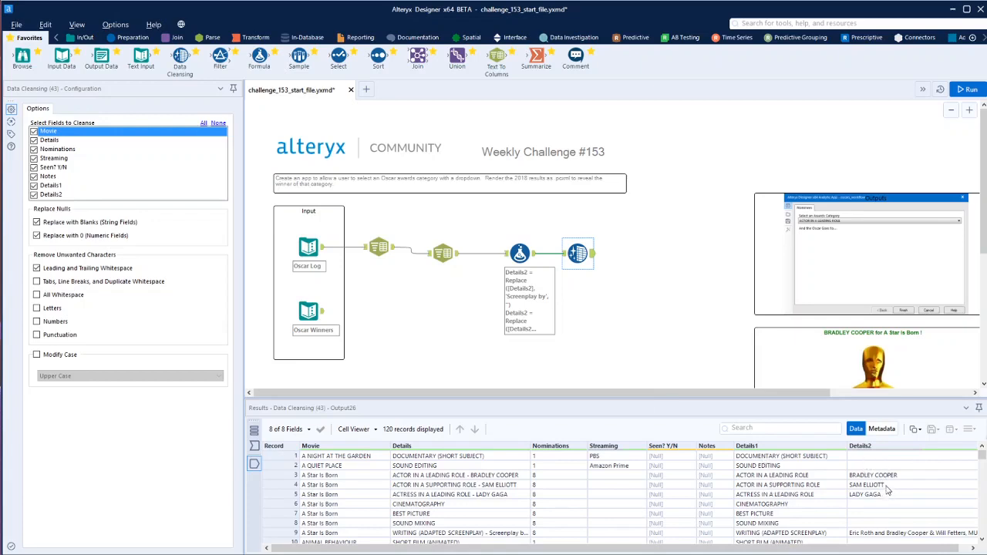
Review the Oscar Winners entries, then add a Join tool with the Data Cleansing output as left input and Oscar Winners as right input
left_click(321, 316)
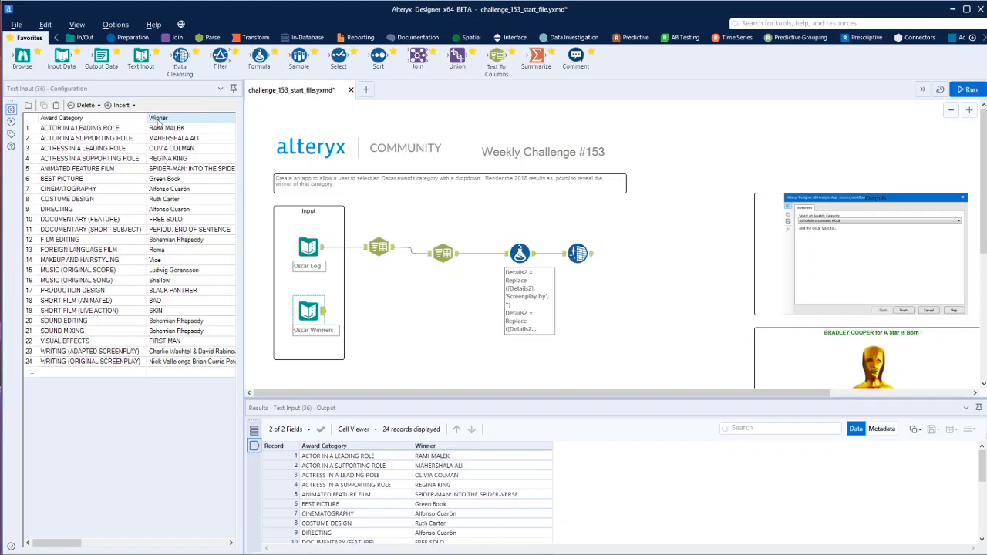
left_click(165, 293)
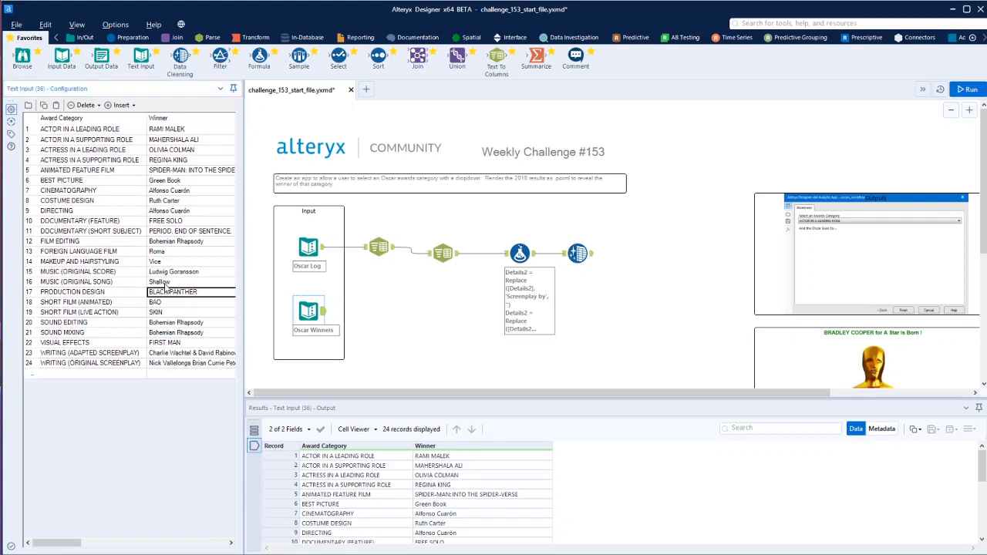
left_click(174, 242)
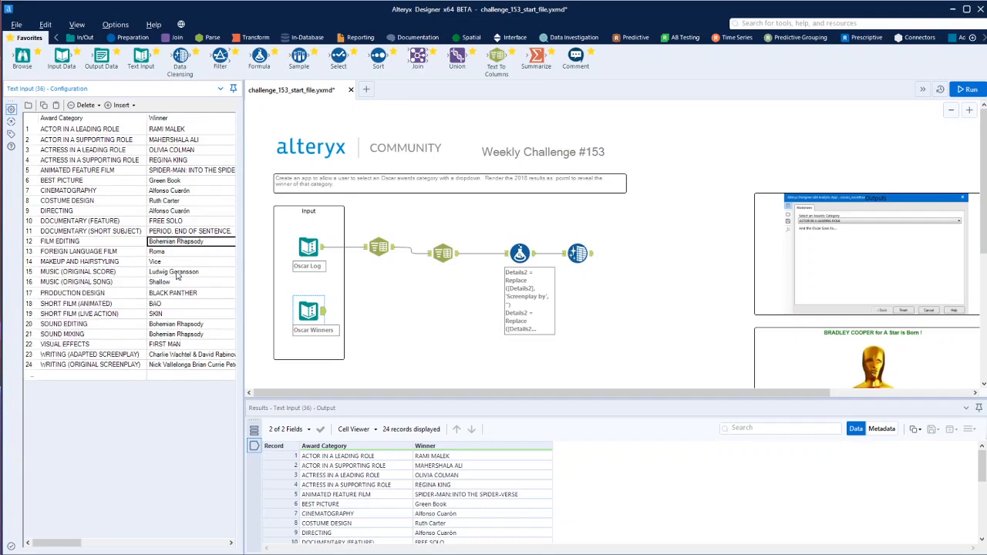
left_click(176, 171)
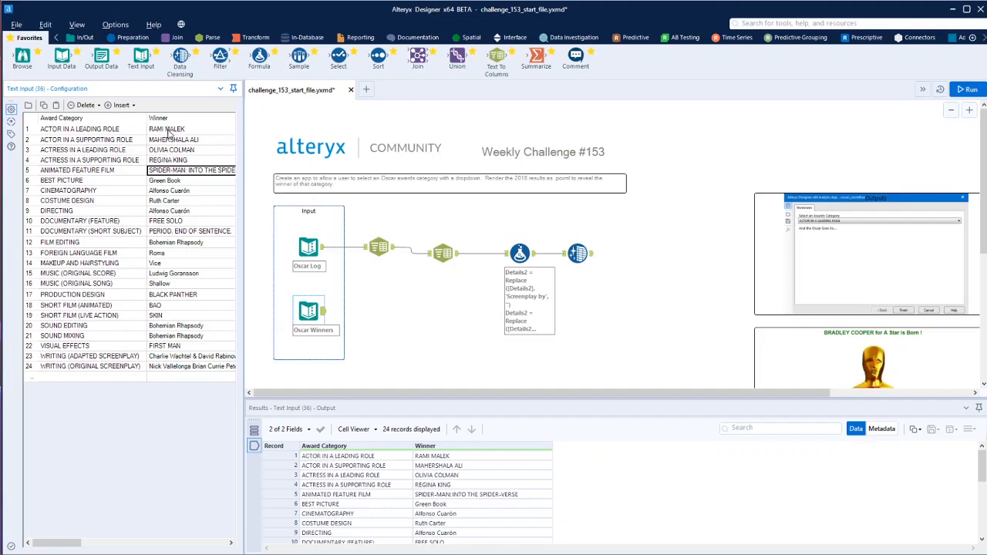
left_click(173, 38)
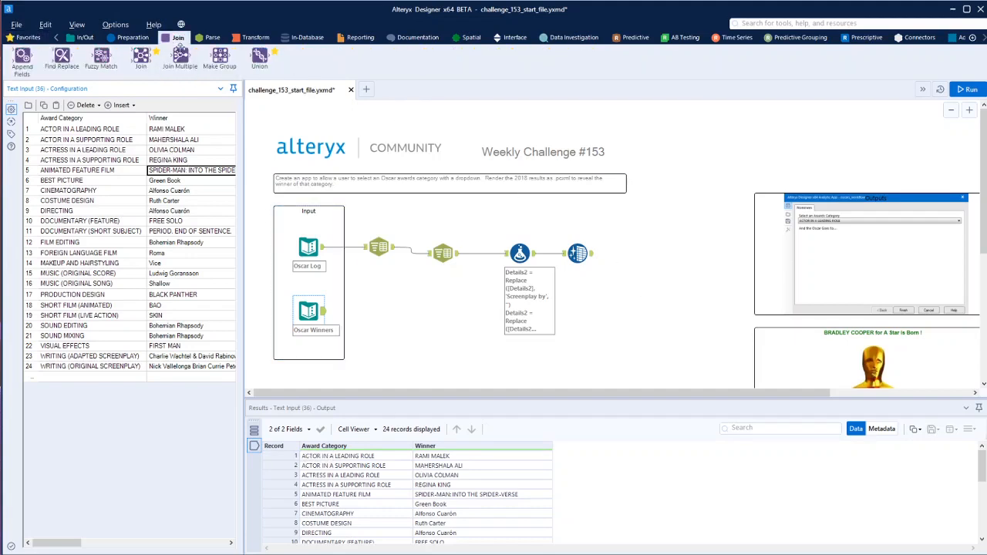
left_click_drag(141, 58, 634, 263)
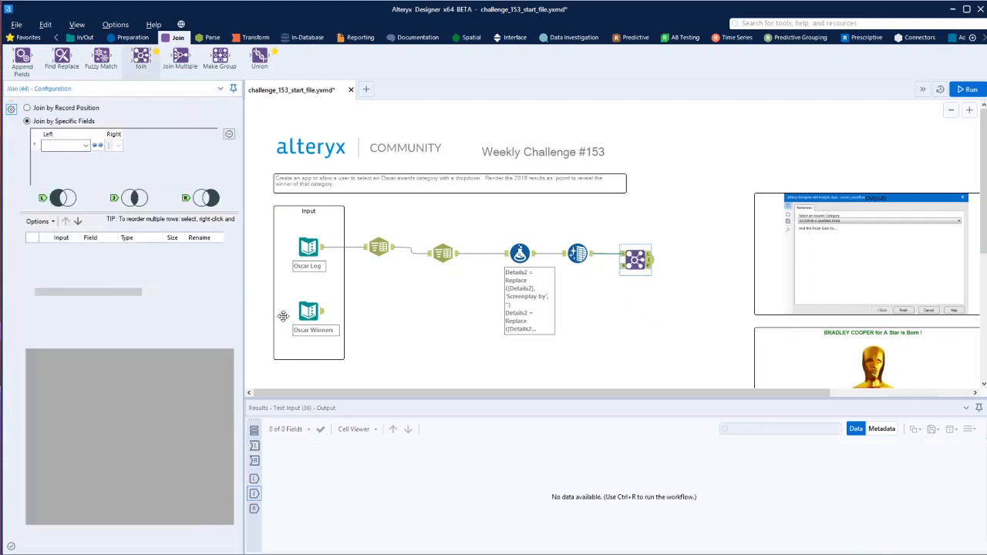
left_click_drag(324, 311, 636, 265)
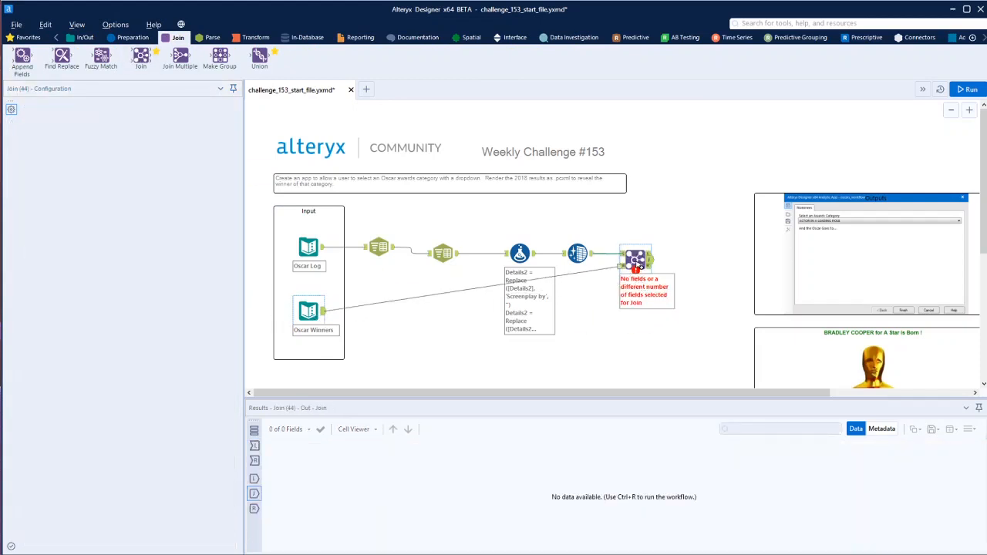
Configure the Join to match the left field Details2 with the right field Winner
left_click(86, 146)
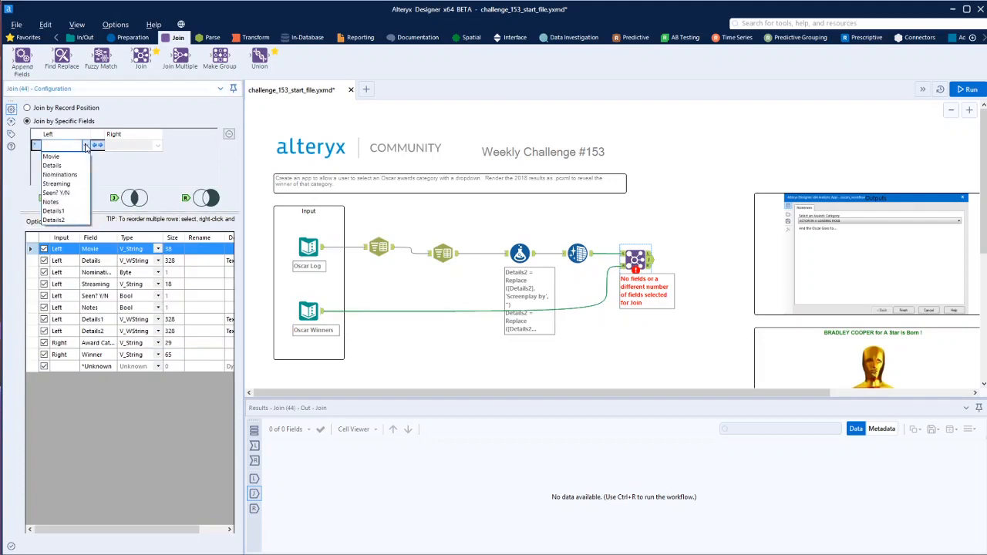
left_click(71, 221)
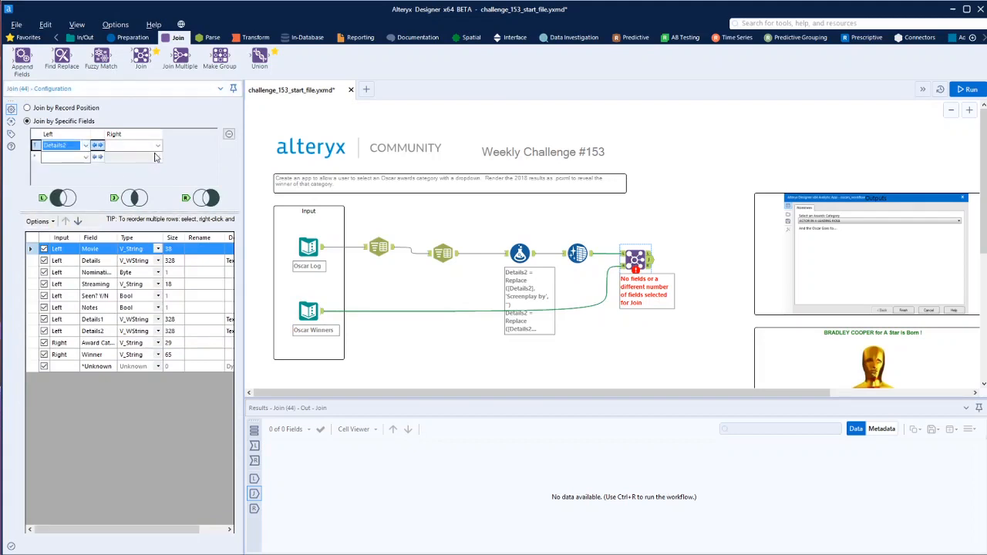
left_click(158, 145)
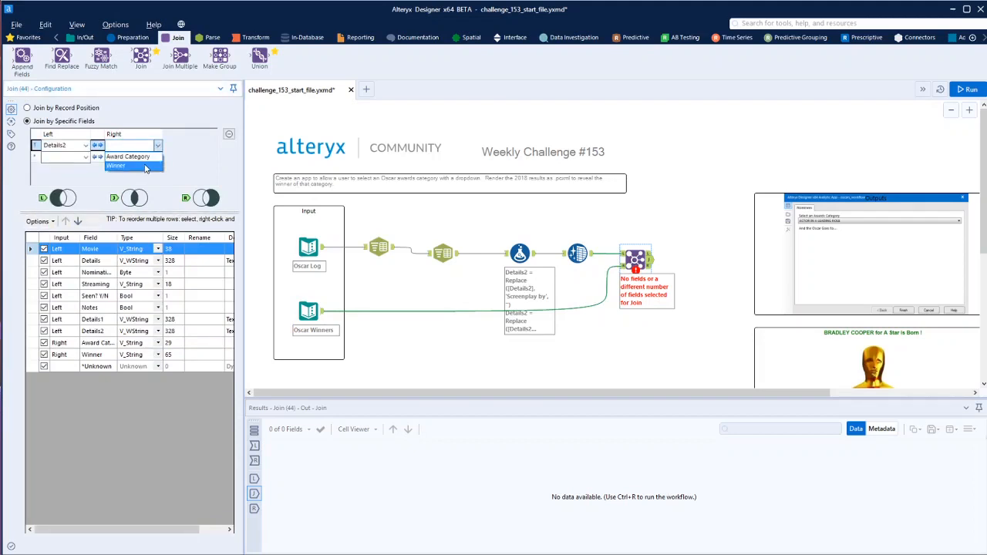
left_click(145, 169)
Add a second condition to the Join matching Details1 with Award Category, run the workflow, and review the joined records
left_click(85, 157)
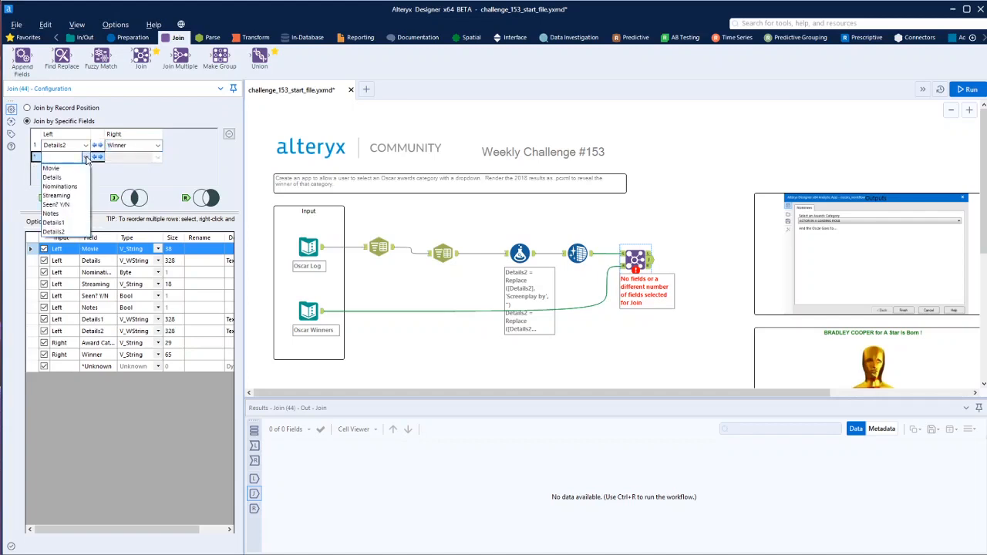
left_click(51, 168)
left_click(158, 157)
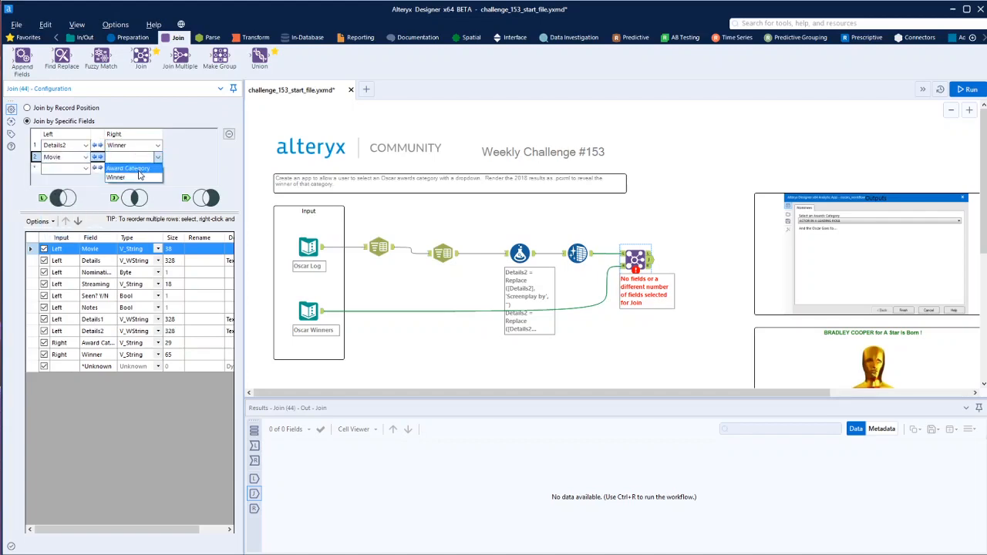
left_click(88, 161)
left_click(85, 159)
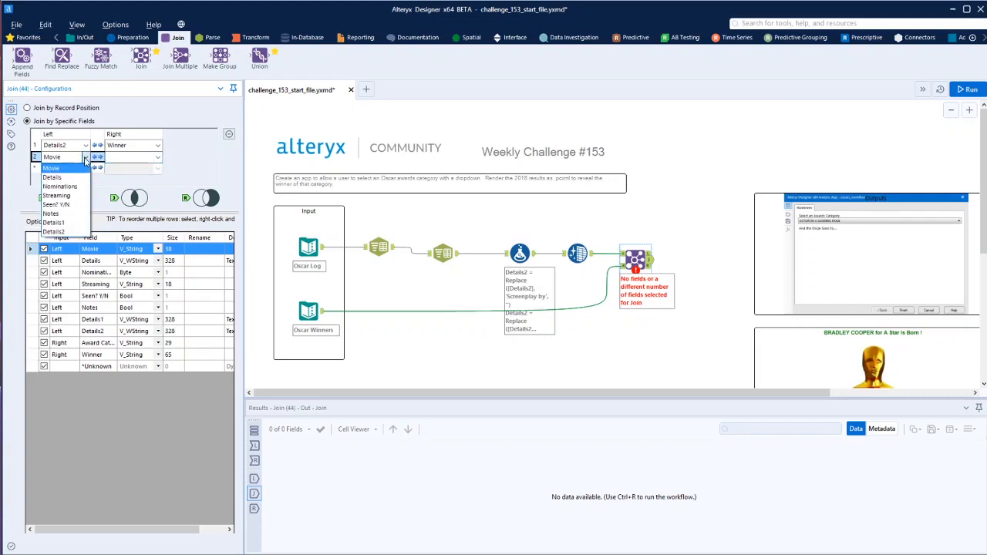
left_click(54, 222)
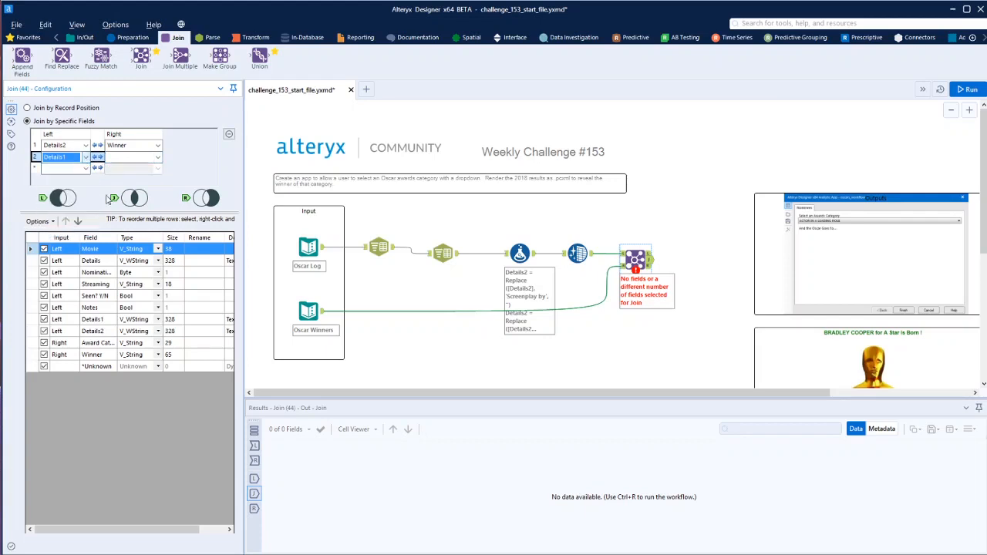
left_click(158, 158)
left_click(133, 169)
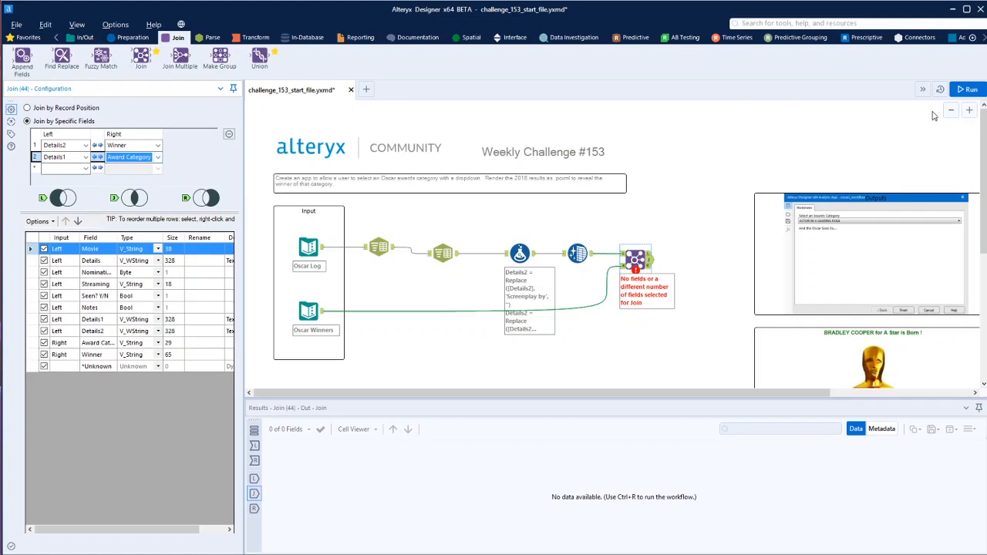
left_click(967, 90)
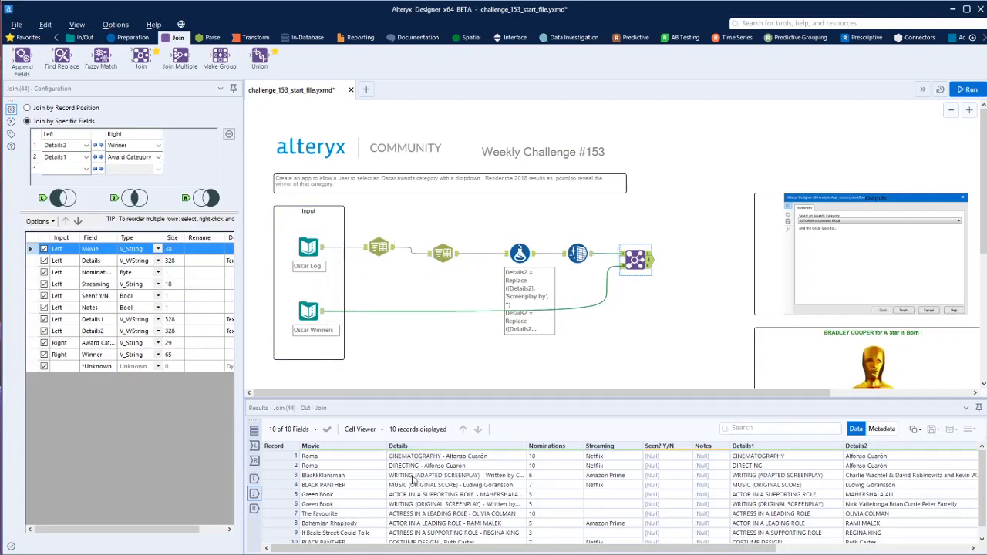
scroll(395, 469, "down", 1)
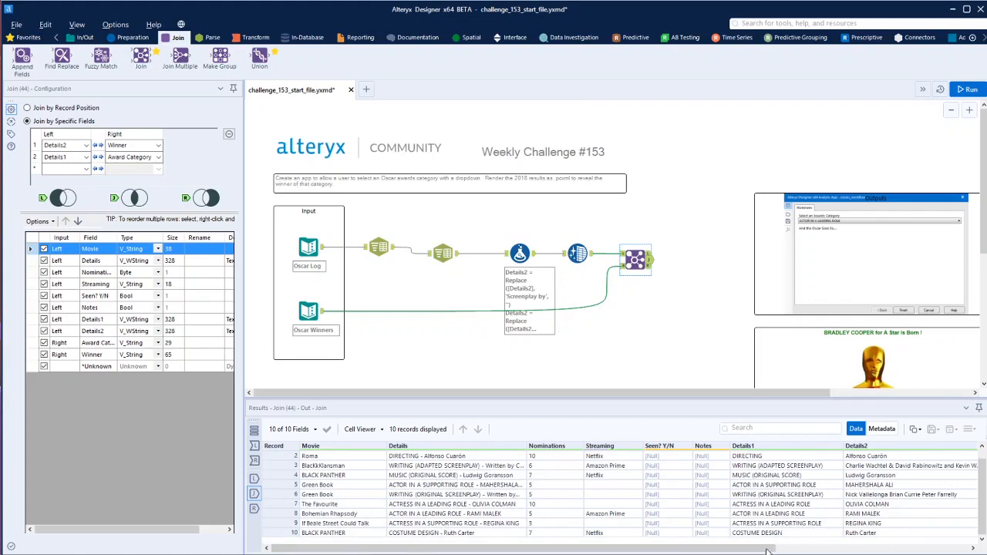
left_click_drag(768, 551, 960, 551)
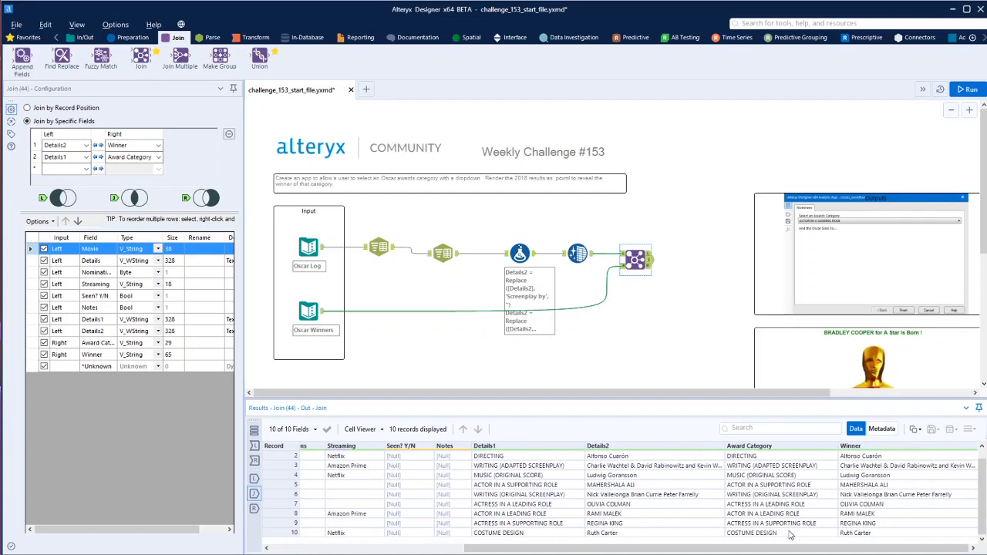
scroll(880, 532, "up", 1)
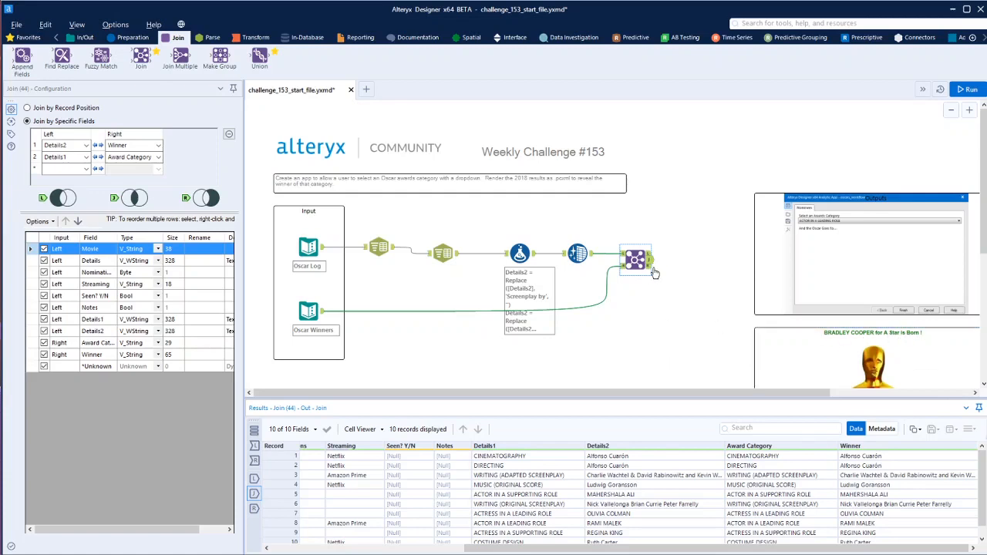
Feed the first Join's unmatched left and right outputs into a second Join that matches Movie with Winner
left_click_drag(145, 66, 692, 260)
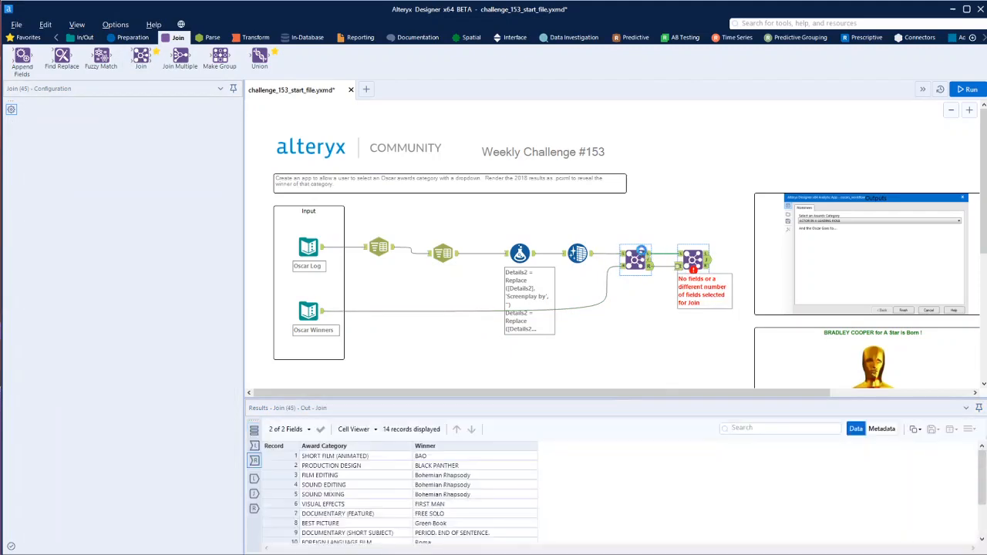
left_click(650, 274)
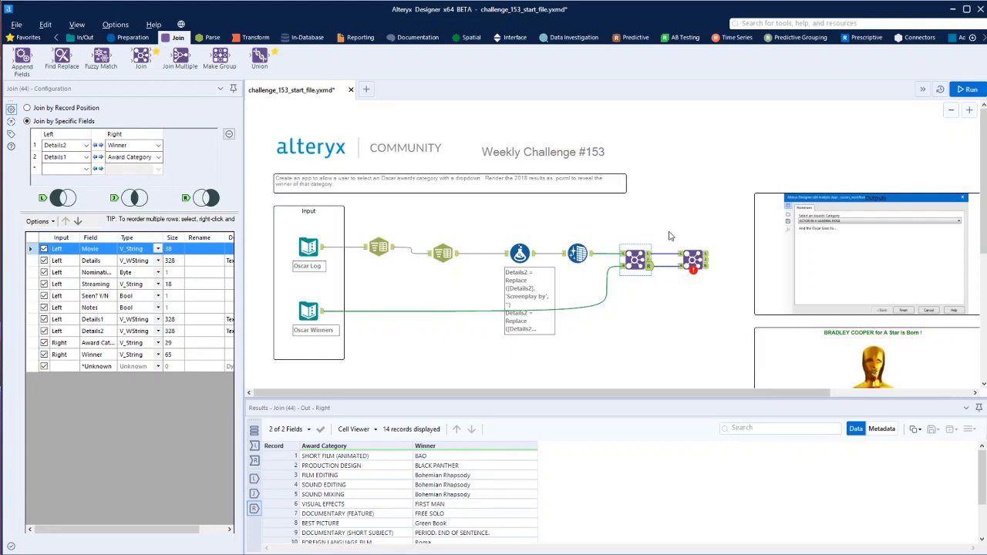
left_click(694, 263)
left_click(67, 146)
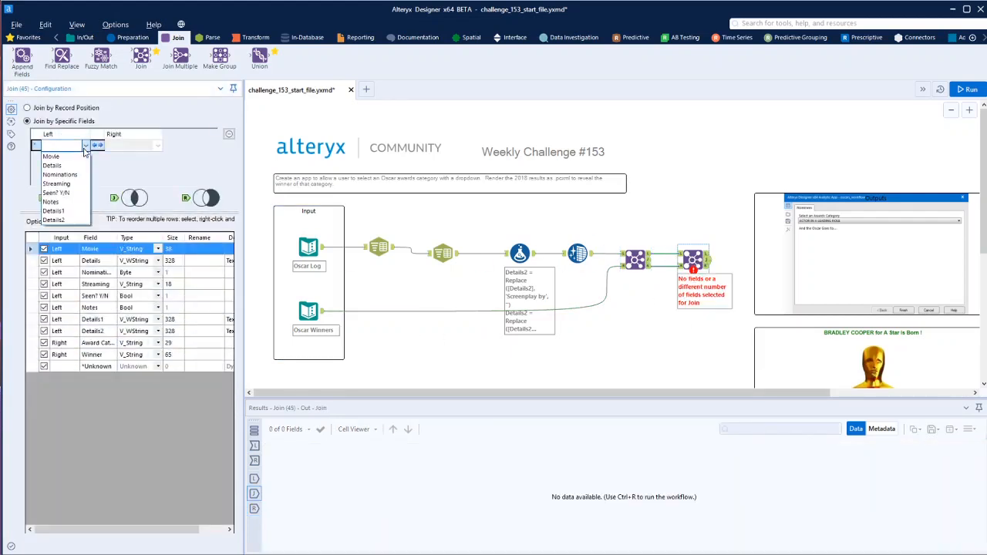
left_click(51, 157)
left_click(157, 146)
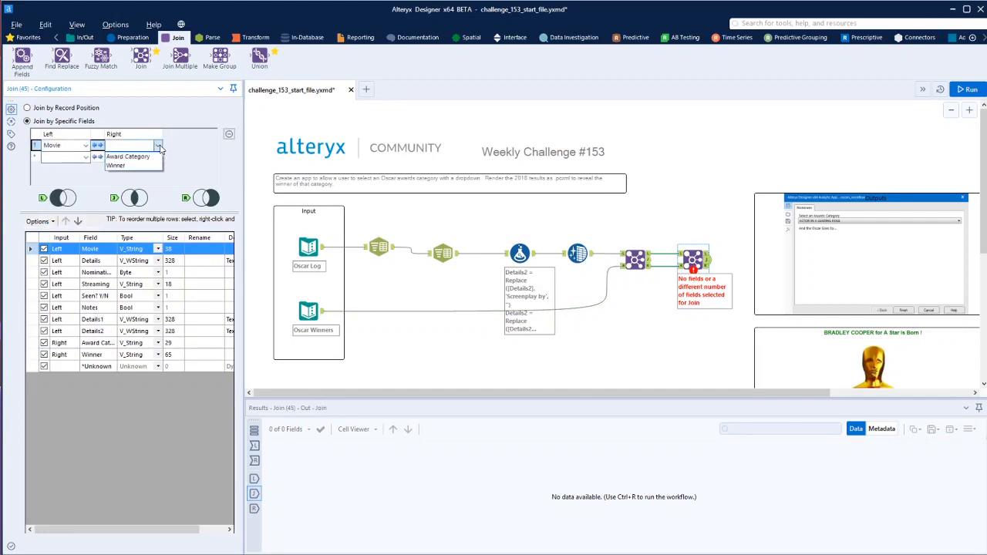
left_click(131, 165)
Add a Details1 to Award Category condition to the second Join, run the workflow, and review the matches
left_click(83, 157)
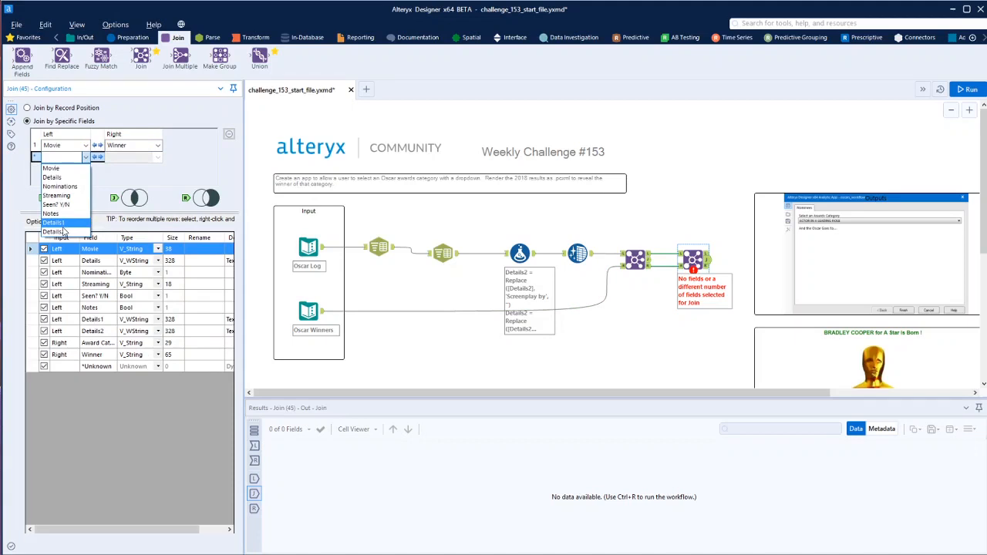
left_click(63, 226)
left_click(139, 157)
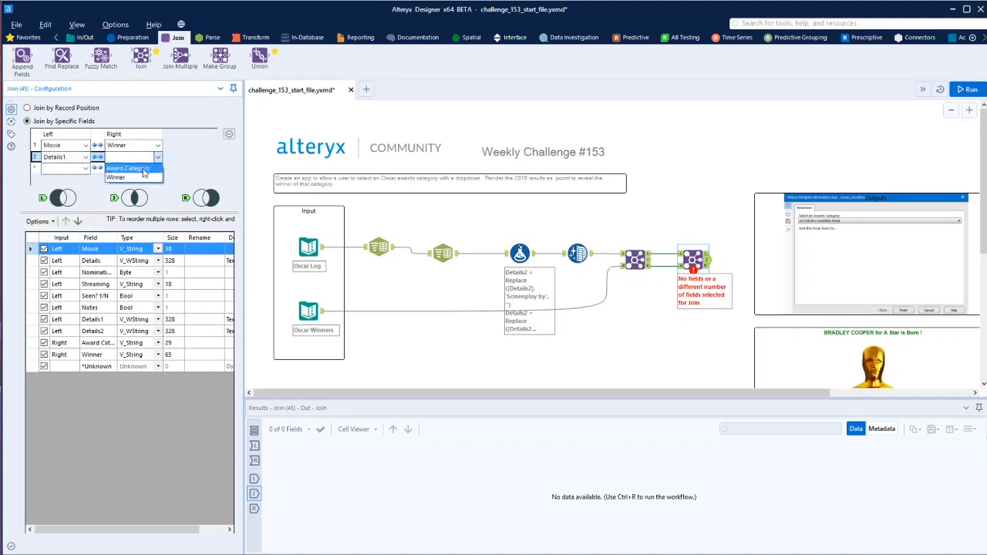
left_click(143, 170)
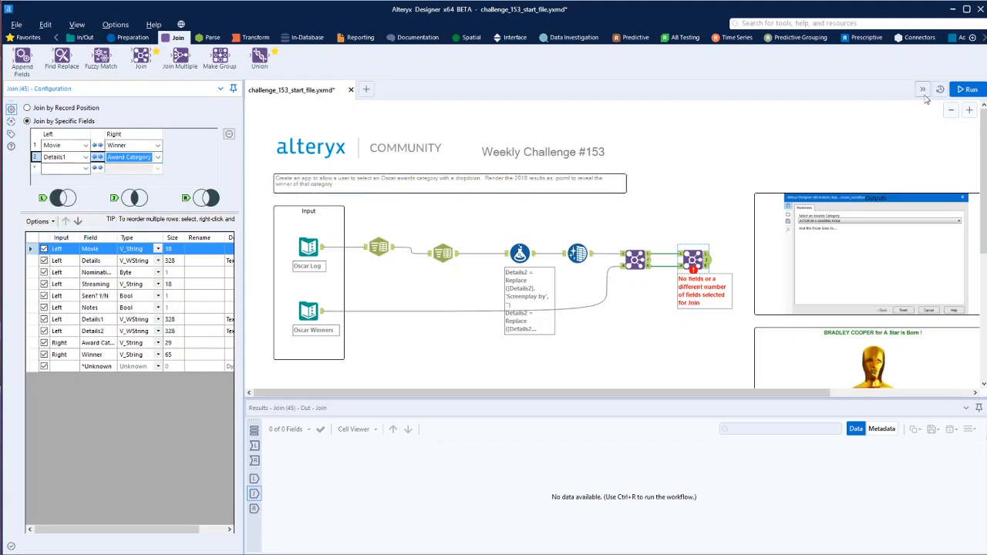
left_click(968, 90)
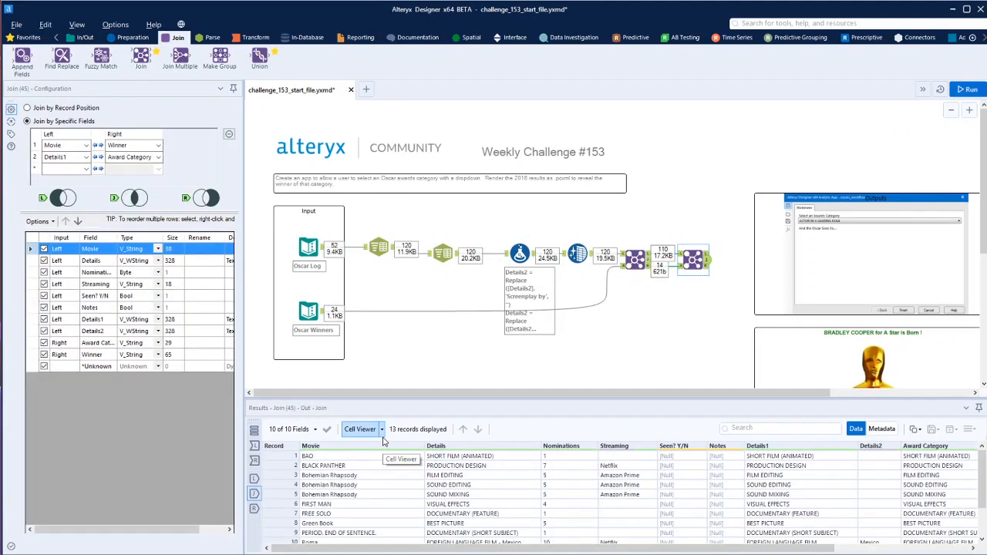
scroll(389, 465, "down", 2)
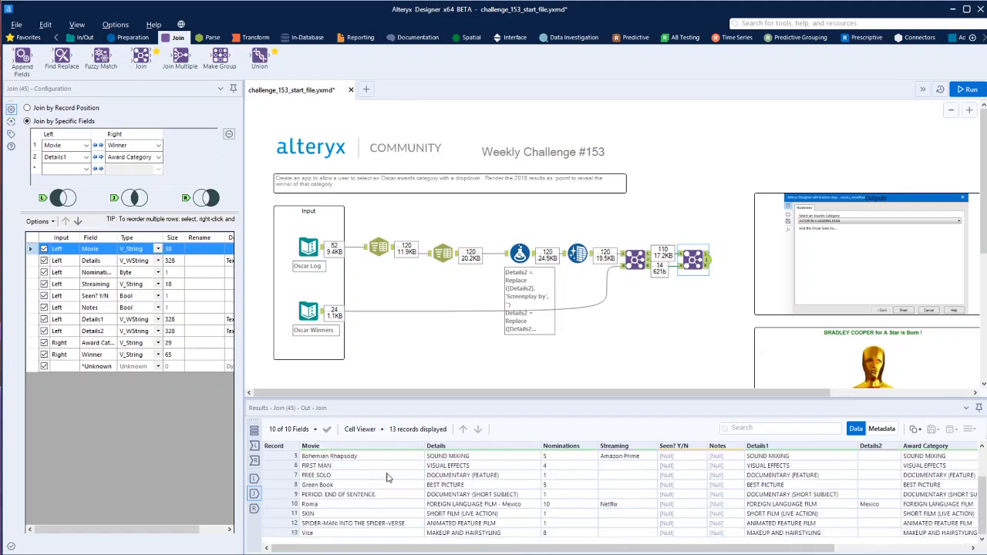
Compare the second Join's unmatched right output with the Oscar Winners input and the first Join's unmatched left records
left_click(707, 269)
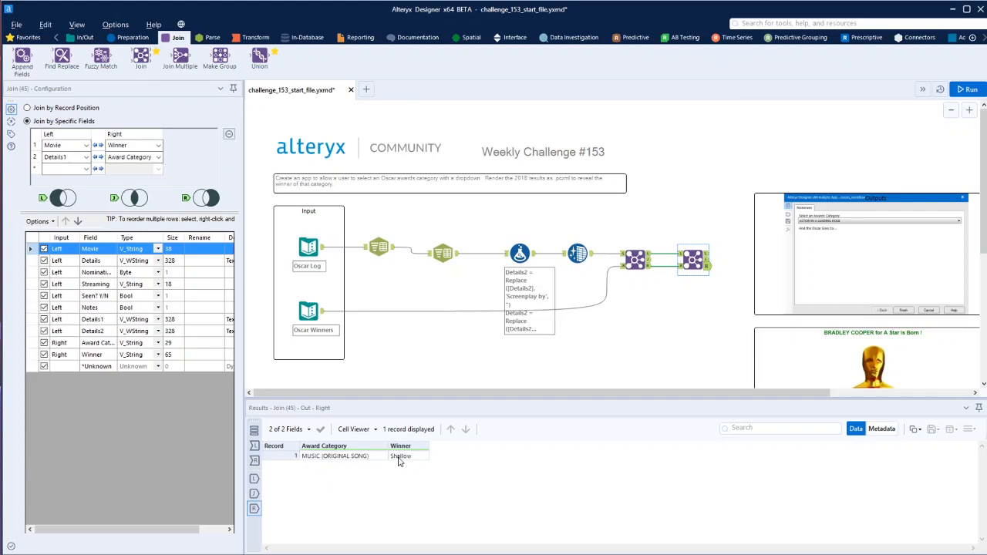
left_click(316, 314)
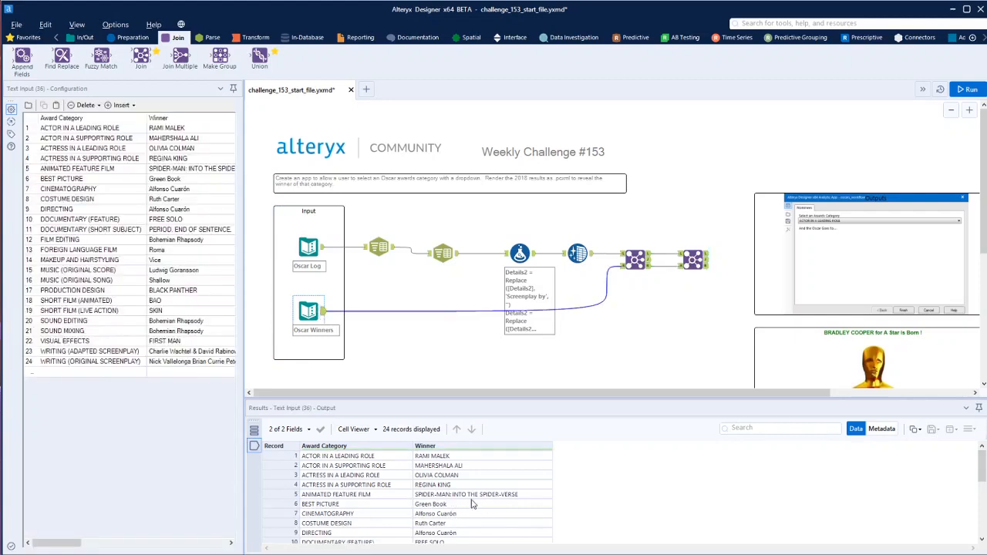
scroll(462, 509, "down", 5)
left_click(635, 259)
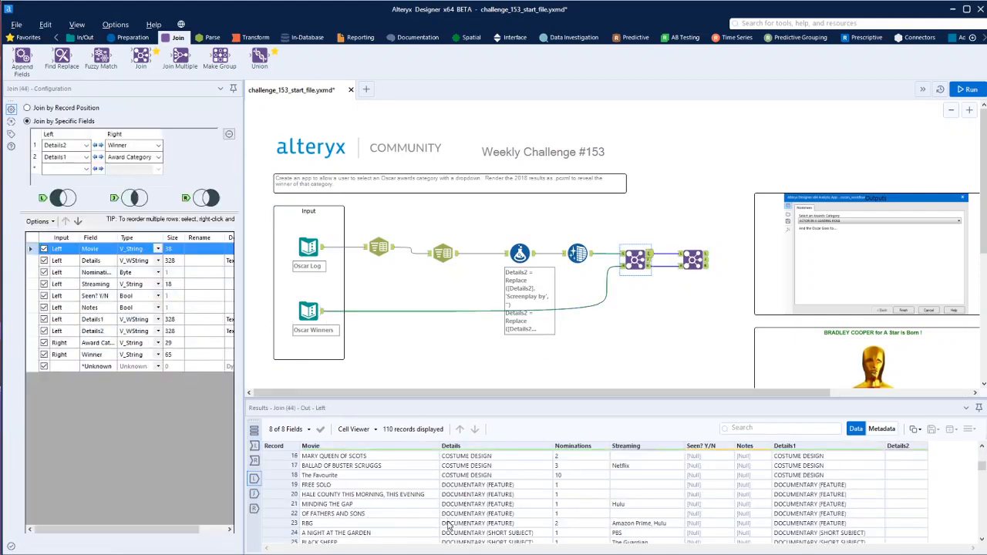
scroll(390, 486, "up", 5)
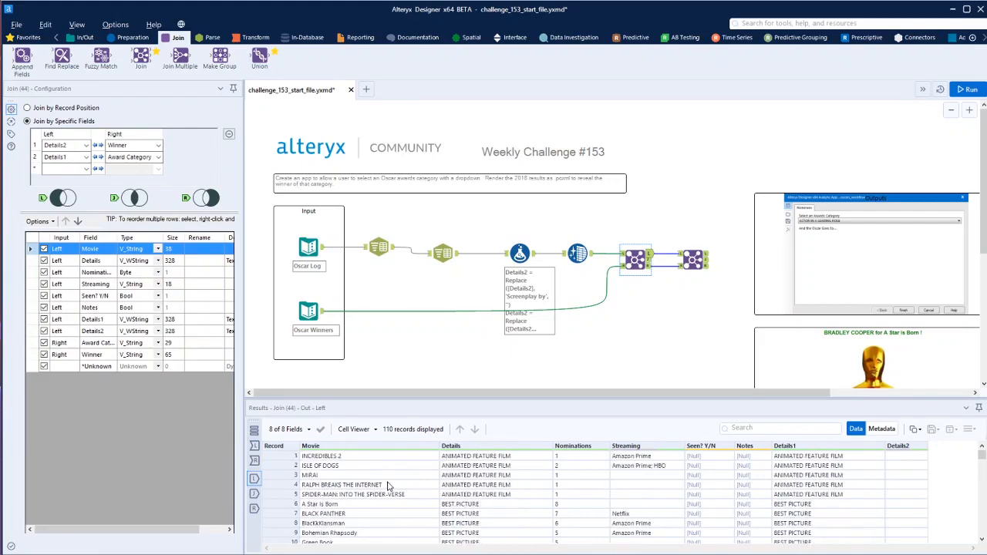
scroll(389, 486, "down", 13)
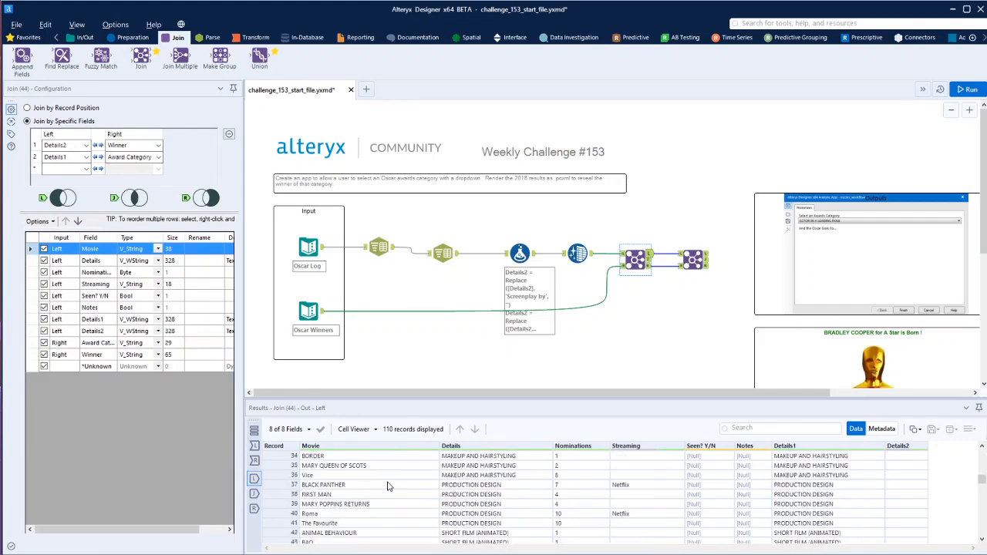
scroll(390, 486, "down", 7)
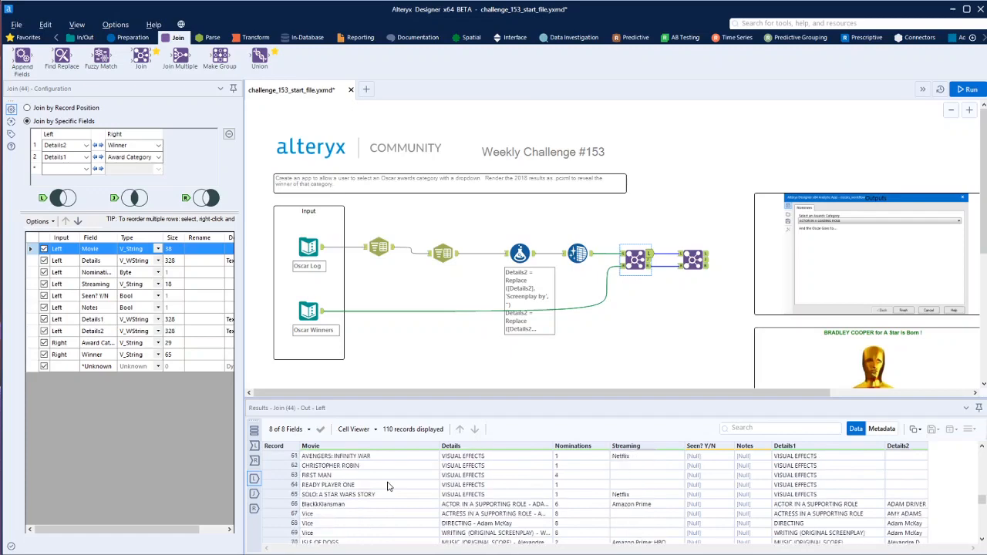
scroll(390, 486, "down", 5)
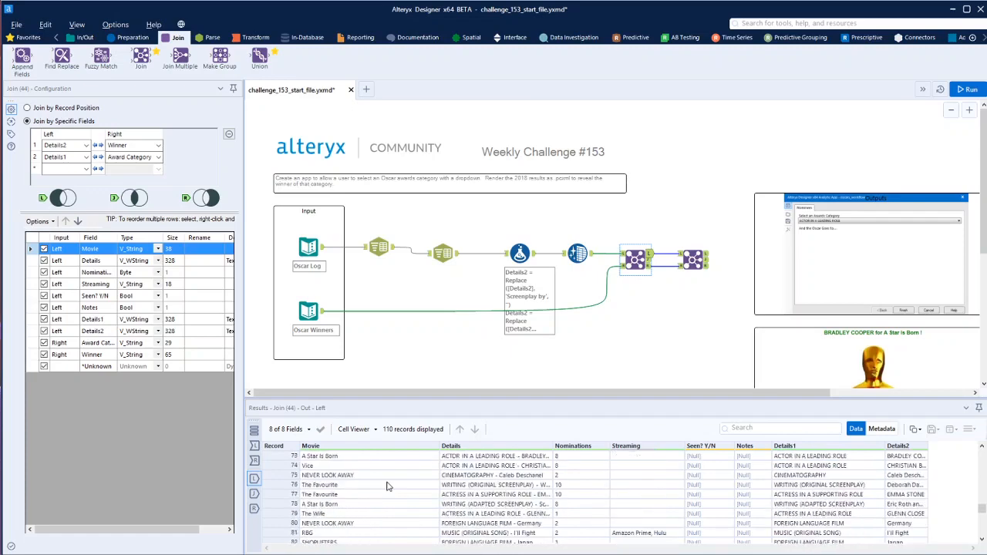
scroll(388, 486, "down", 4)
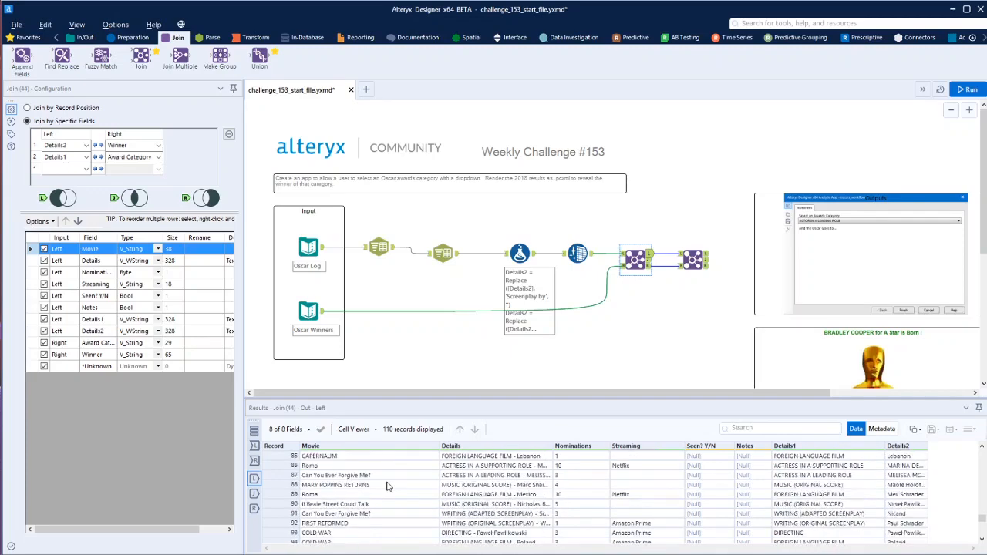
scroll(388, 486, "down", 5)
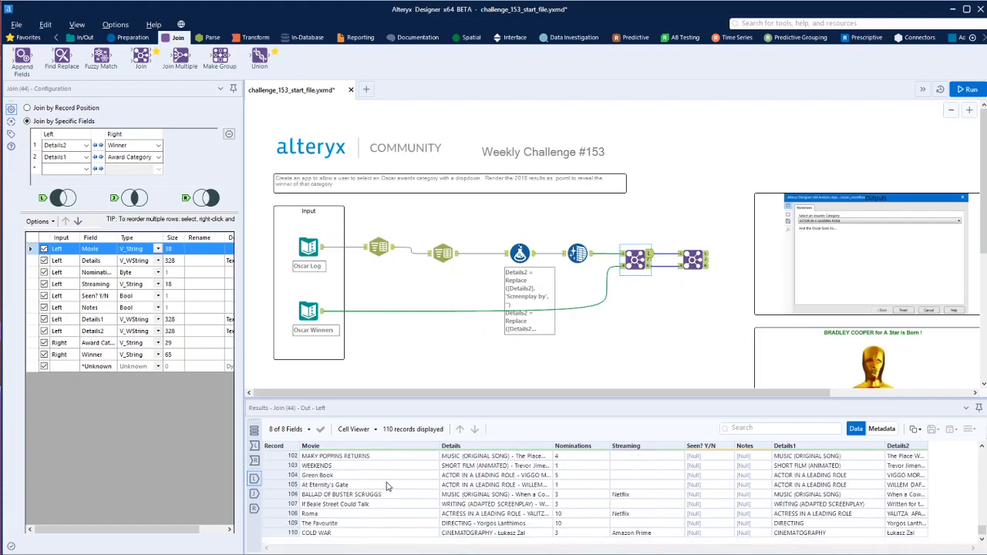
scroll(388, 486, "up", 20)
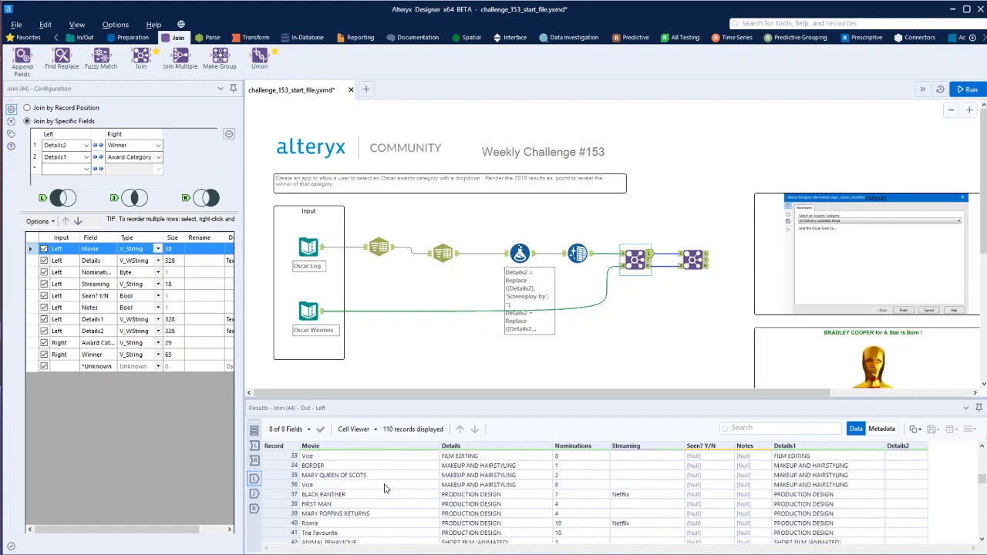
scroll(386, 488, "up", 10)
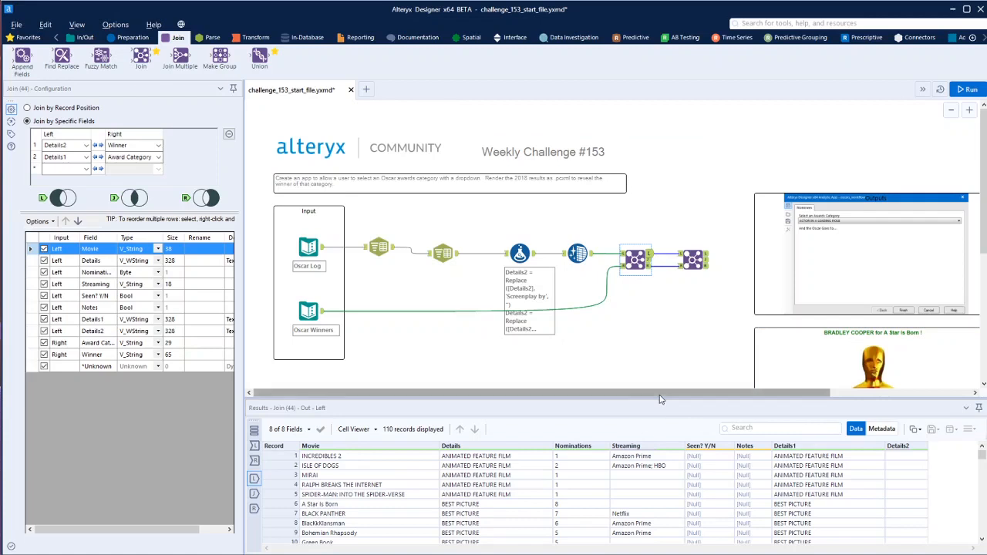
Add a Formula tool below the second Join and connect it to the first Join's matched output
left_click_drag(653, 395, 769, 400)
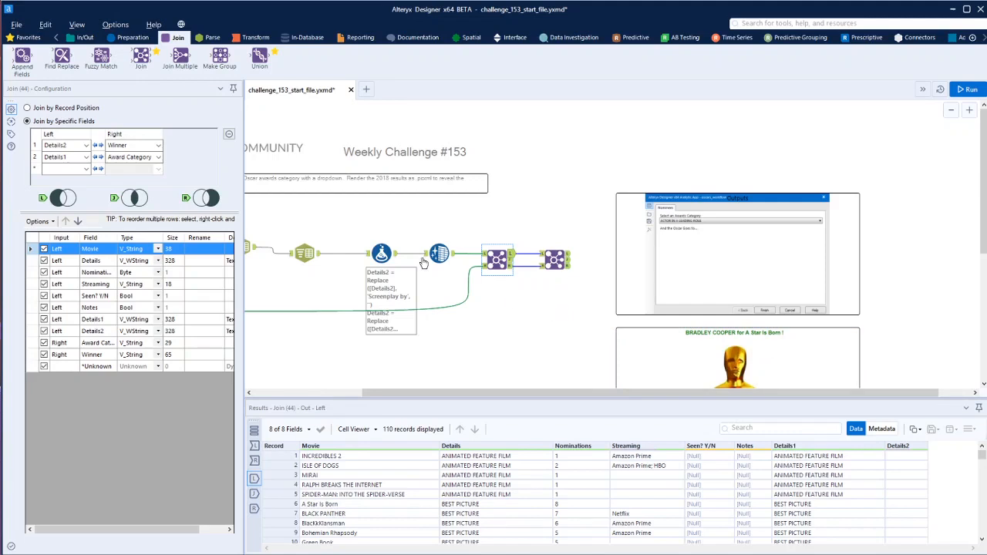
left_click(133, 37)
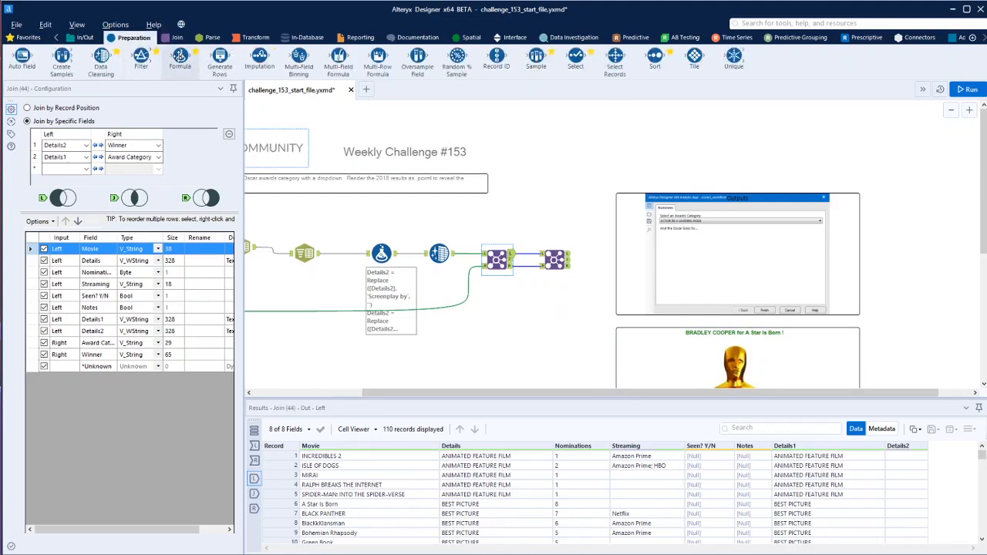
left_click_drag(179, 56, 561, 305)
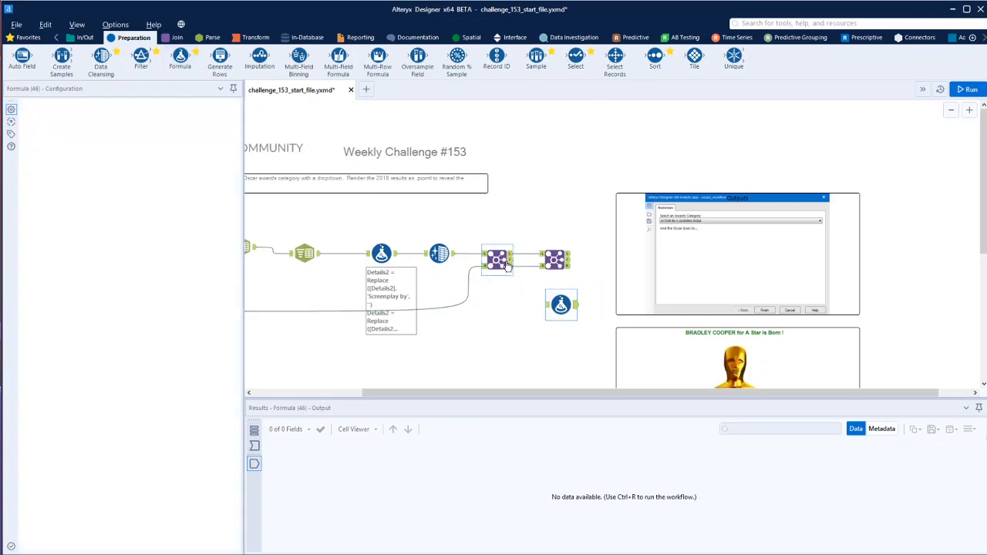
left_click_drag(507, 264, 546, 305)
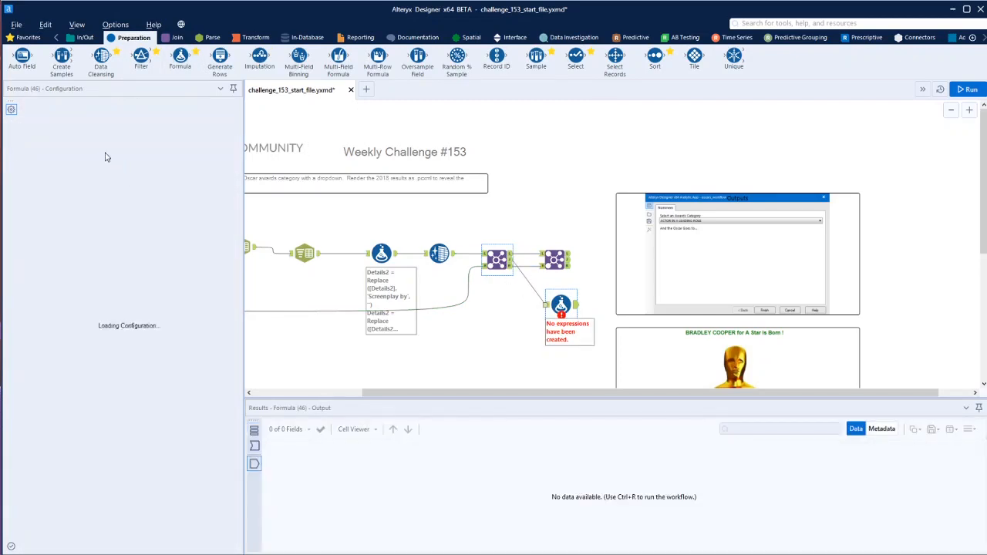
Create an output column named text with the expression [Winner] + ' for '+ [Movie]
left_click(66, 116)
left_click(65, 126)
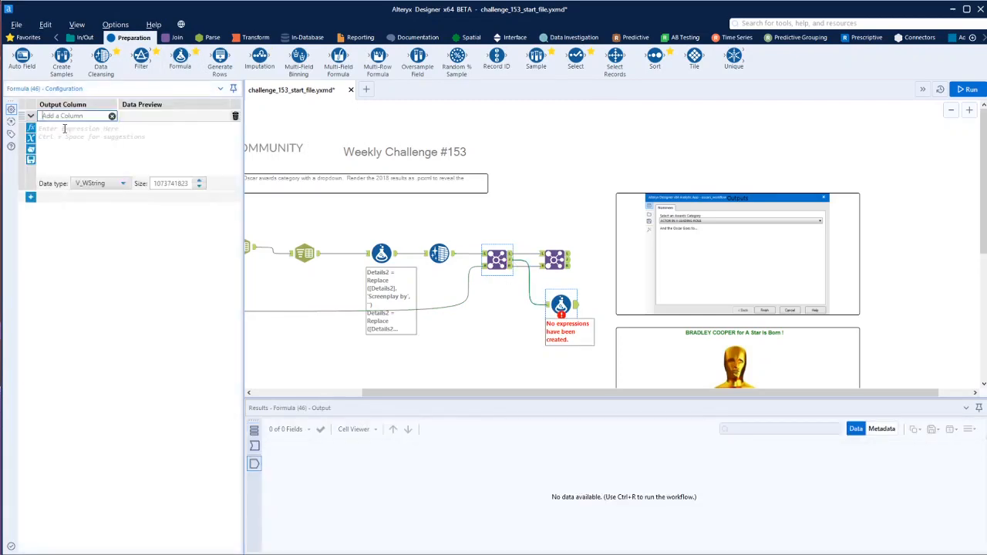
type("text")
left_click(65, 128)
type("[")
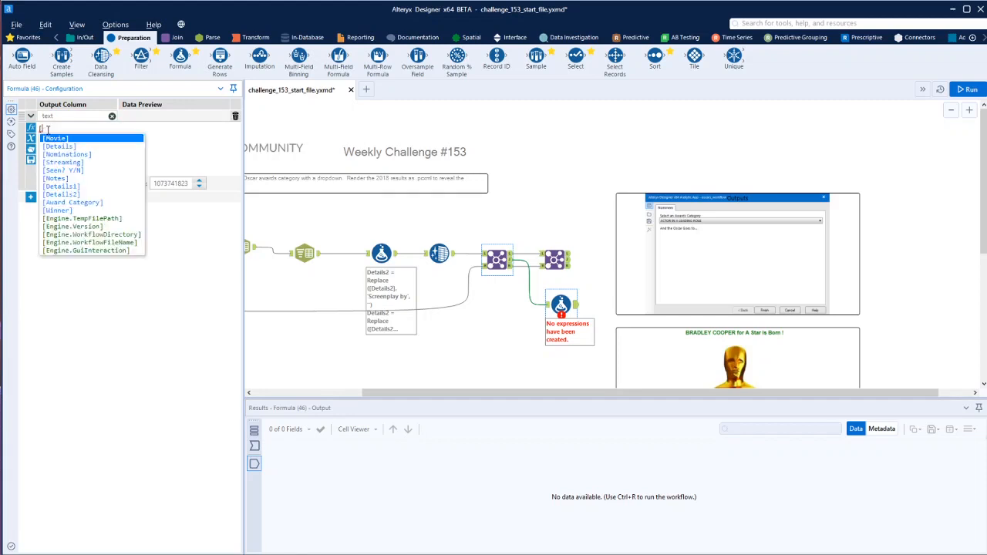
left_click(71, 214)
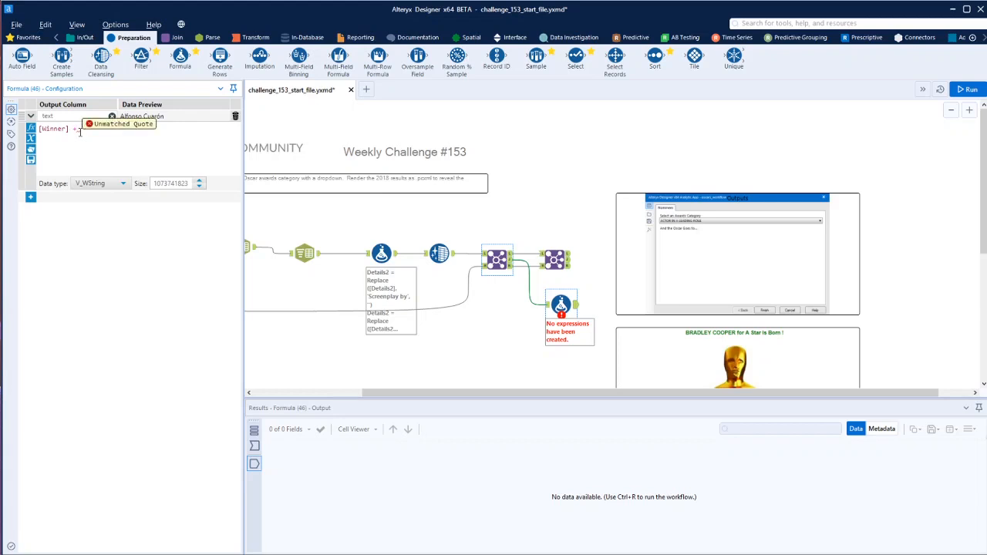
type("fo")
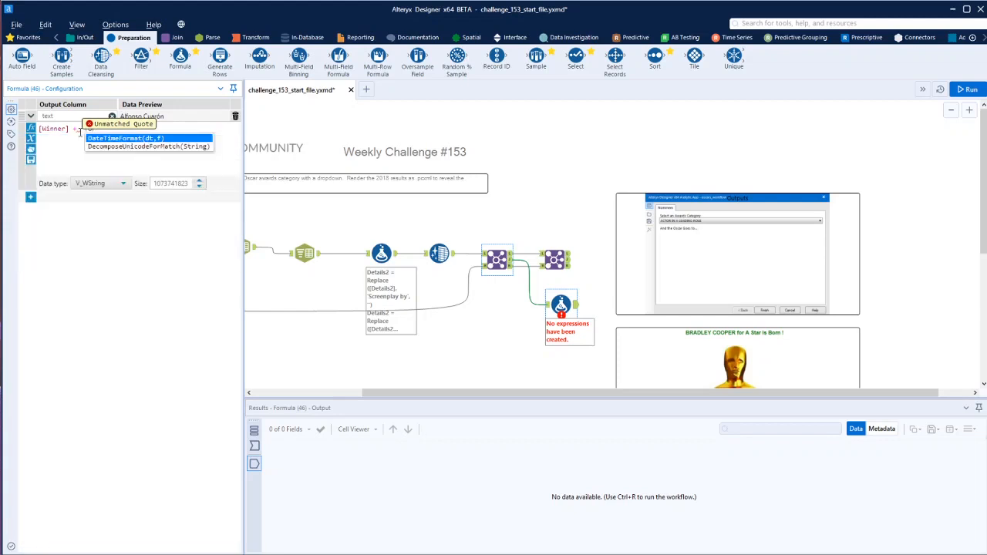
type("r'")
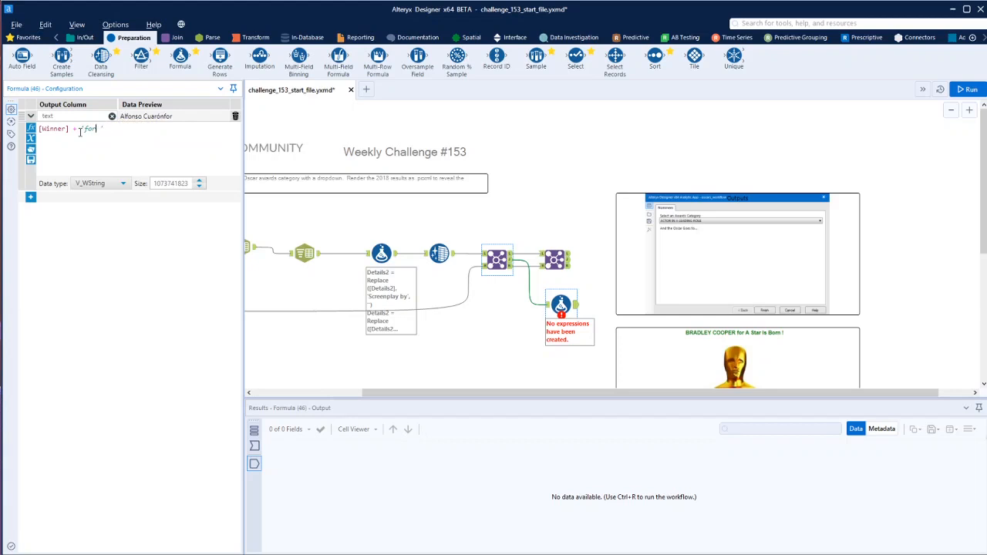
type(" + [")
left_click(154, 139)
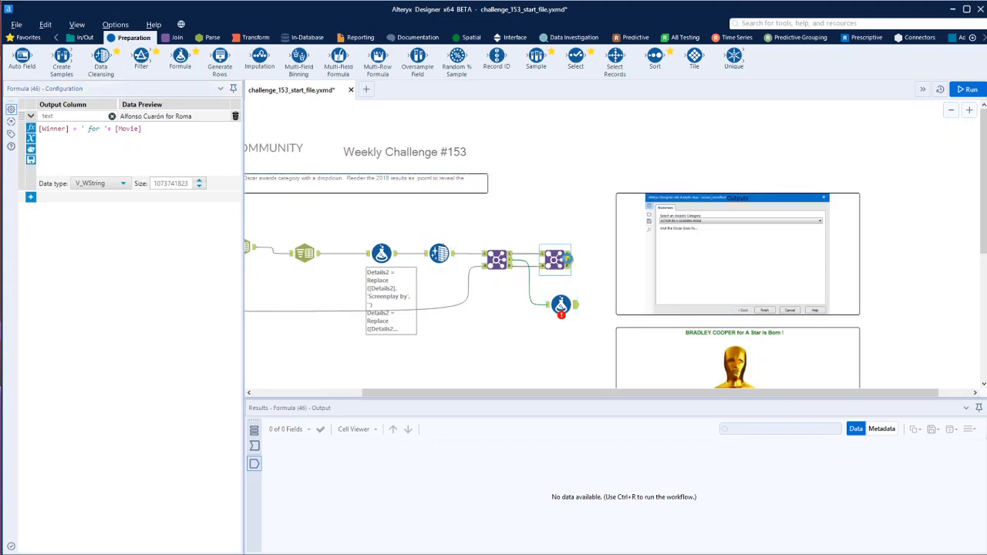
Review the matched records of the second Join and of the first Join, comparing their movies and award details
left_click(565, 260)
scroll(367, 488, "down", 2)
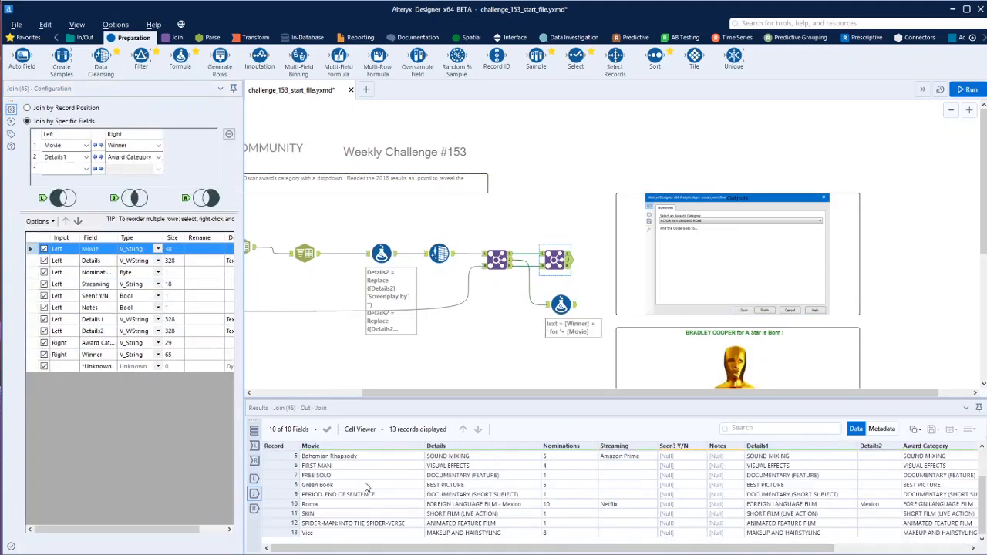
scroll(368, 487, "up", 2)
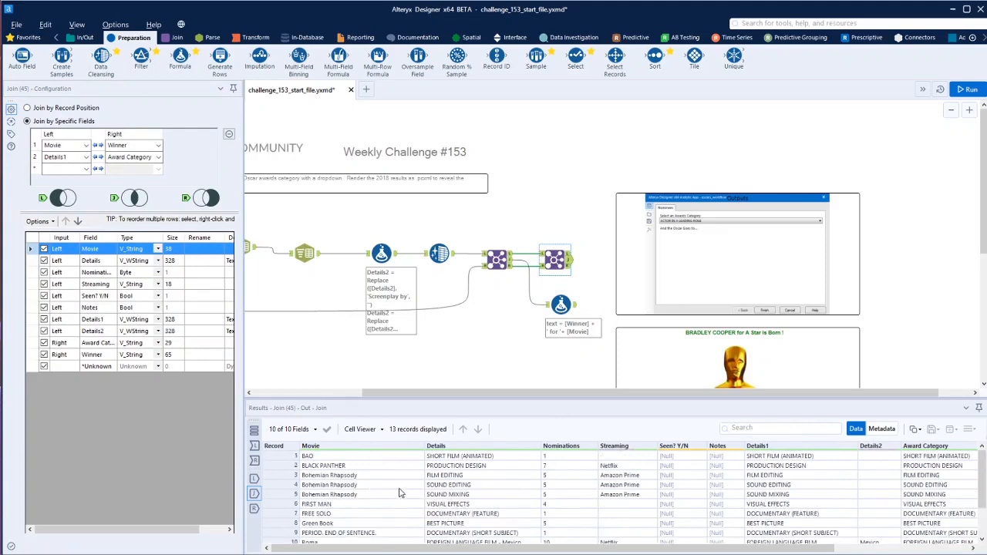
scroll(388, 479, "down", 1)
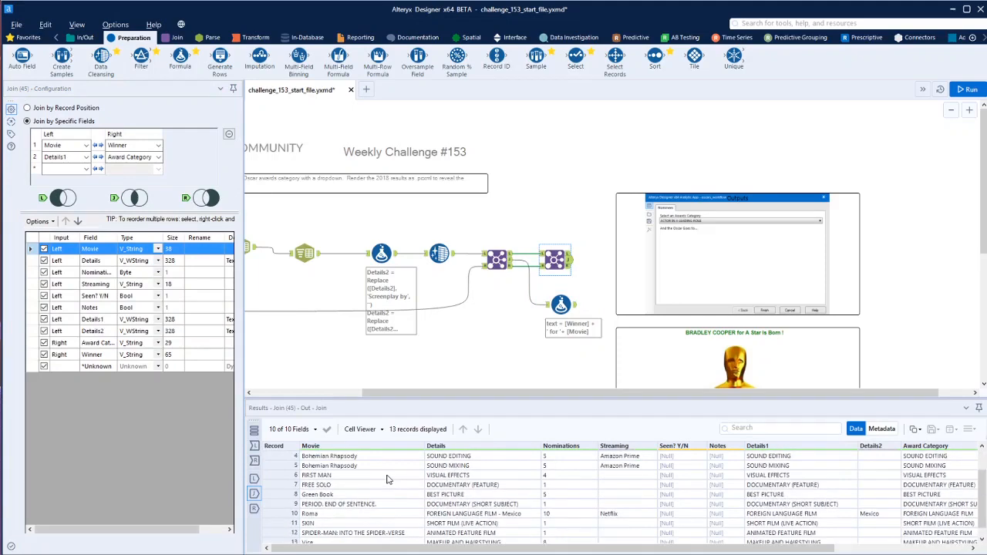
left_click(509, 264)
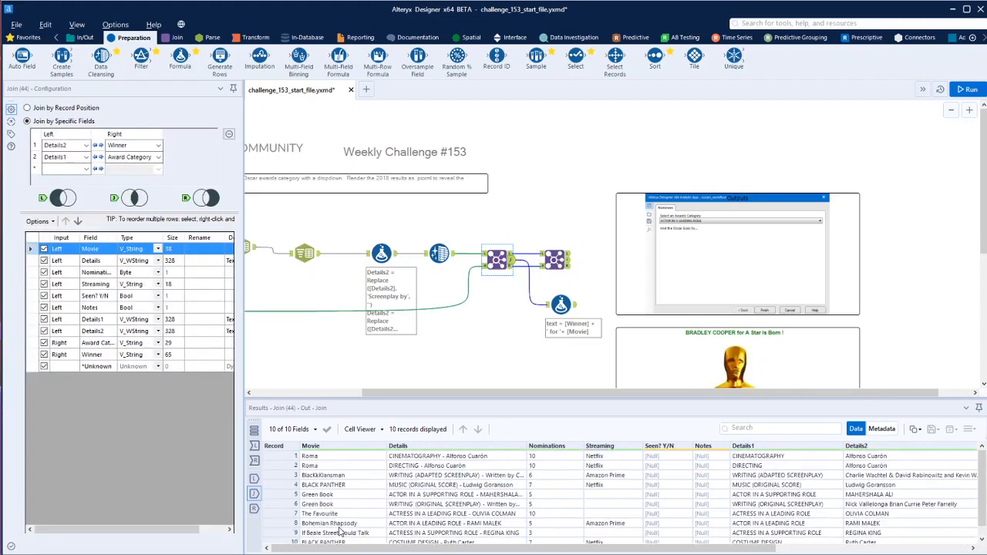
scroll(342, 531, "down", 1)
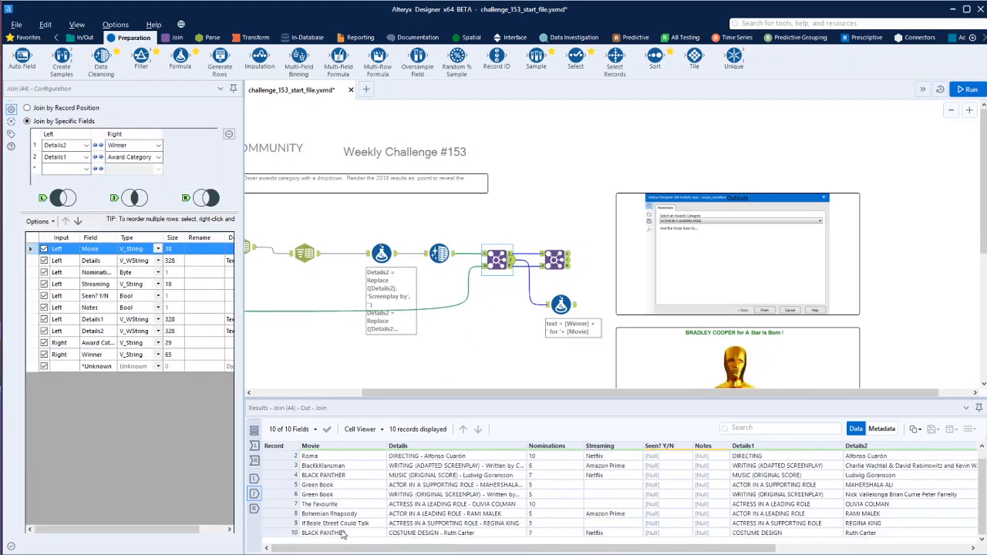
scroll(361, 519, "up", 1)
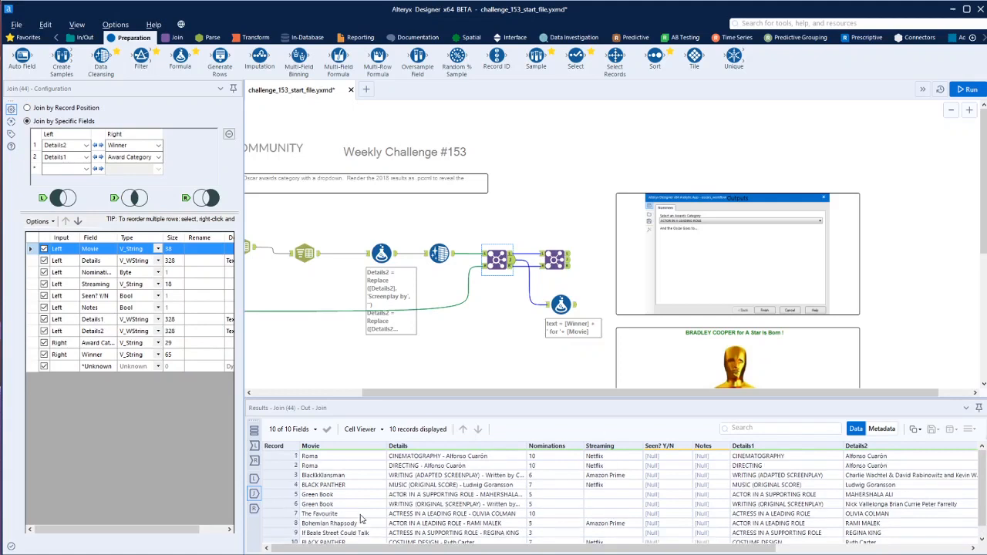
Append +' !' to the end of the text column's expression in the Formula tool
left_click(562, 304)
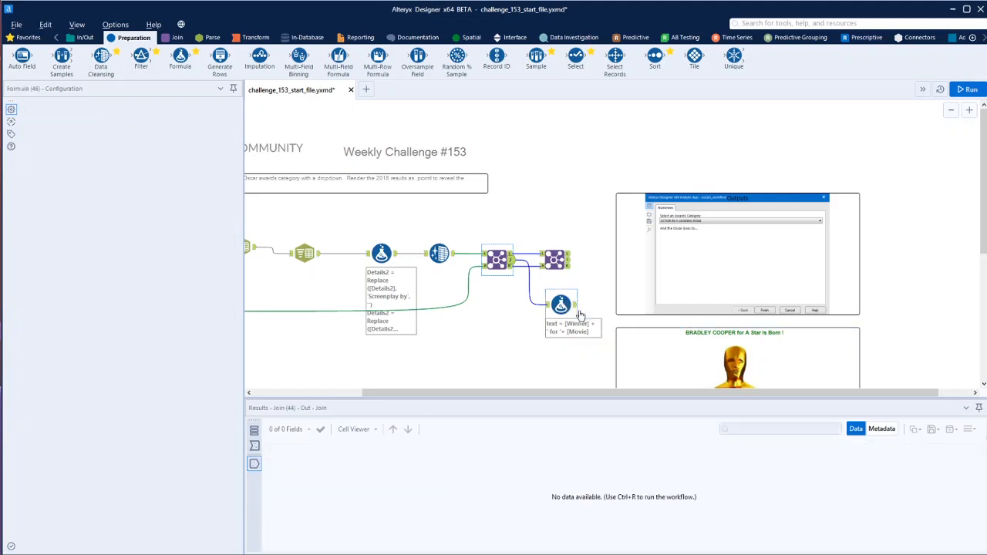
left_click(170, 130)
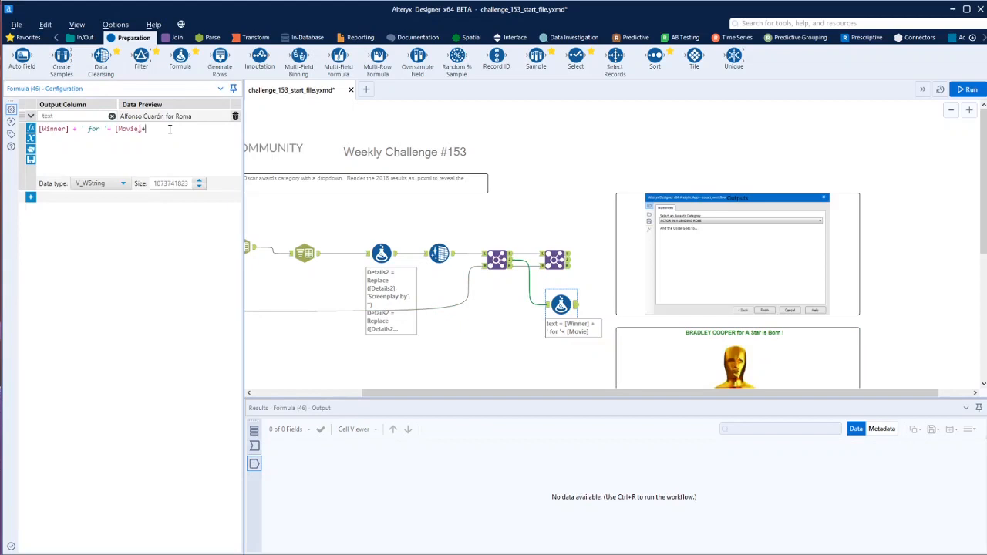
type("+' !")
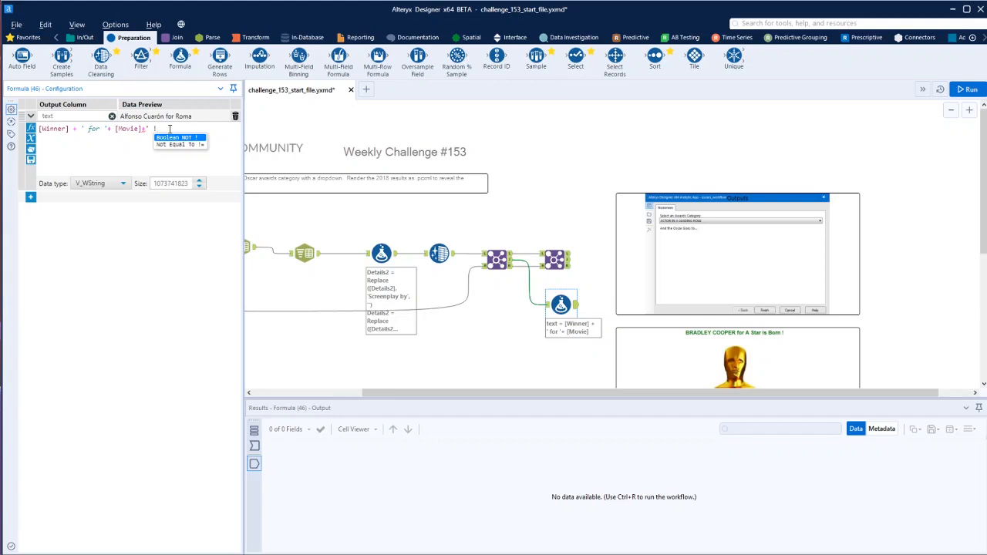
type("'")
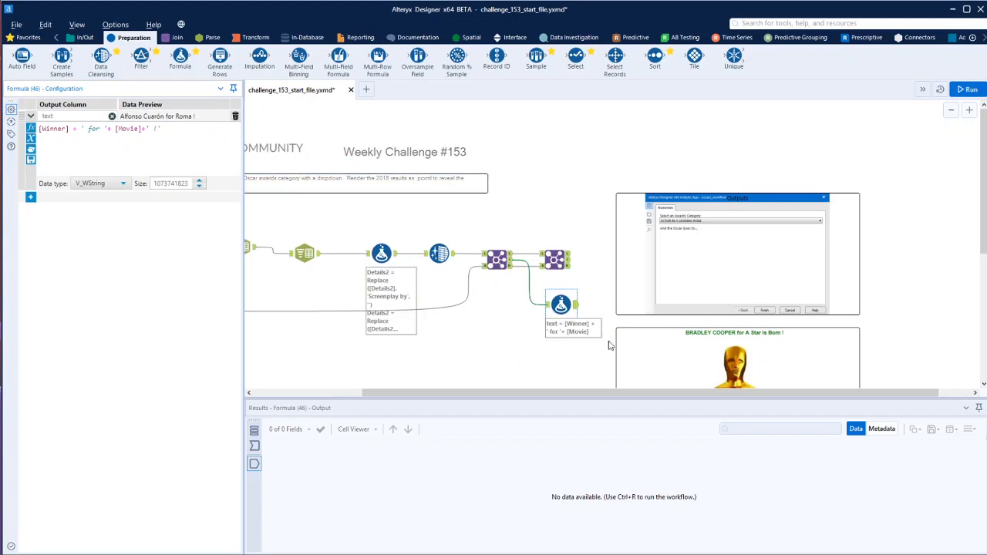
Duplicate the Formula tool, place the copy above the second Join, and feed it from that Join's matched output
left_click(564, 304)
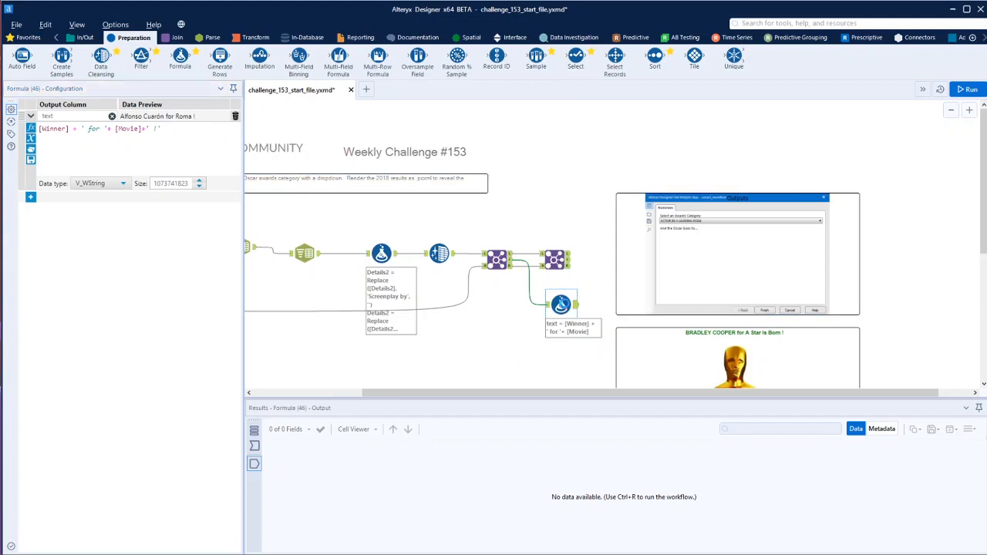
right_click(593, 269)
left_click(610, 276)
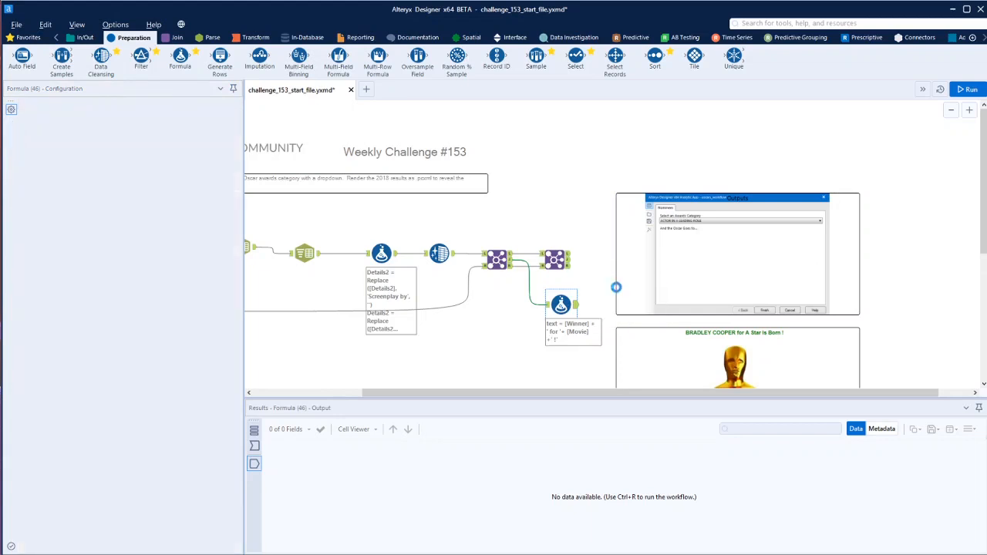
left_click_drag(600, 281, 593, 216)
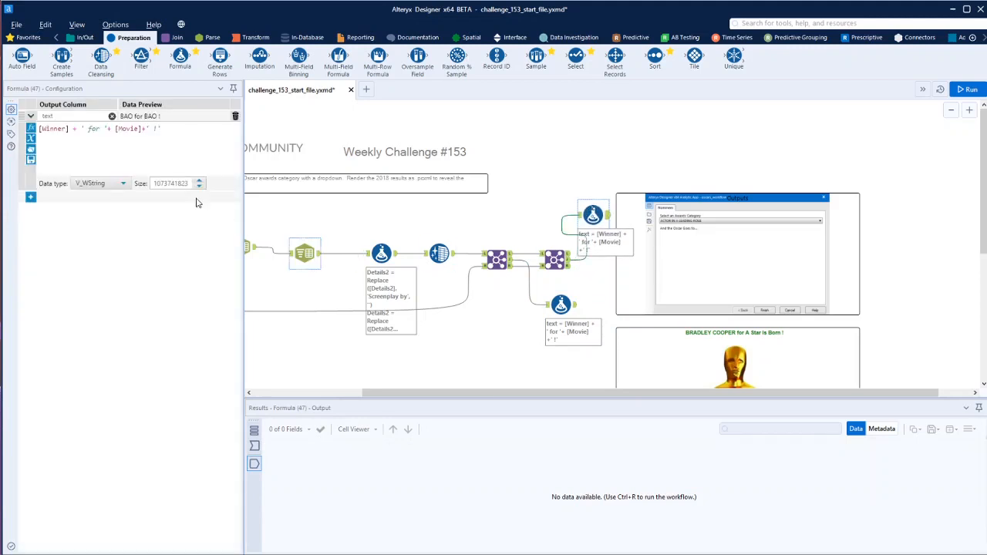
left_click(556, 260)
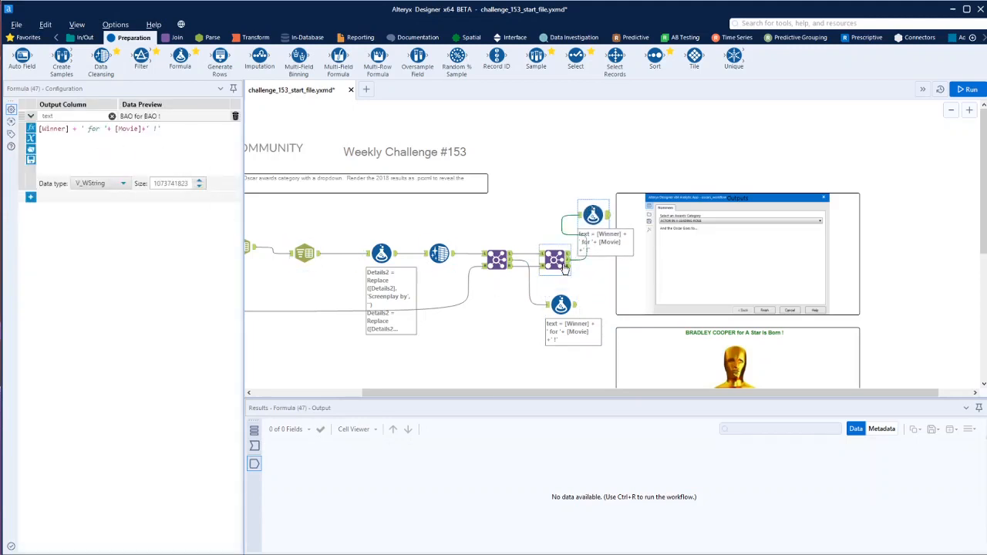
Shorten the text expression in the Formula tool above the second Join to [Winner]+' !' and run the workflow
scroll(889, 505, "right", 5)
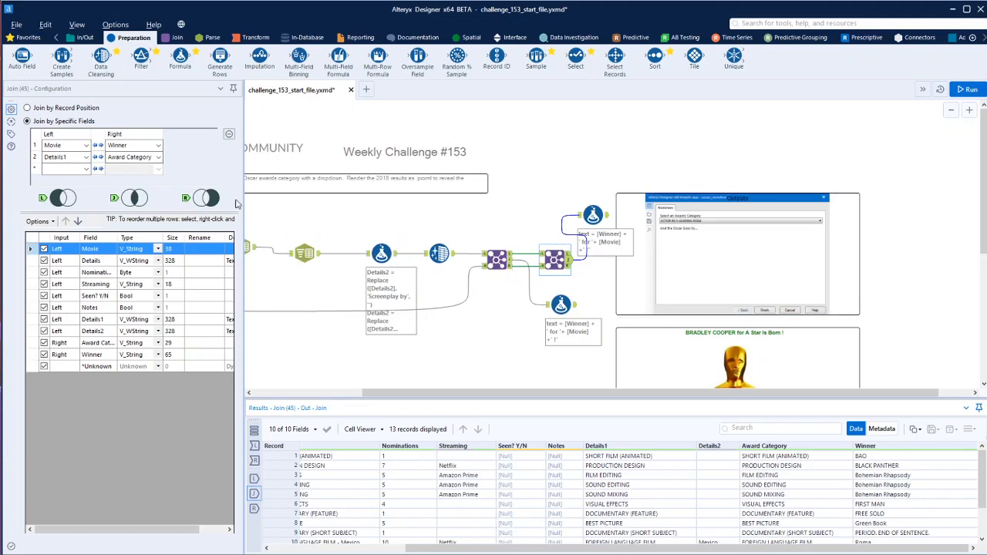
left_click(593, 215)
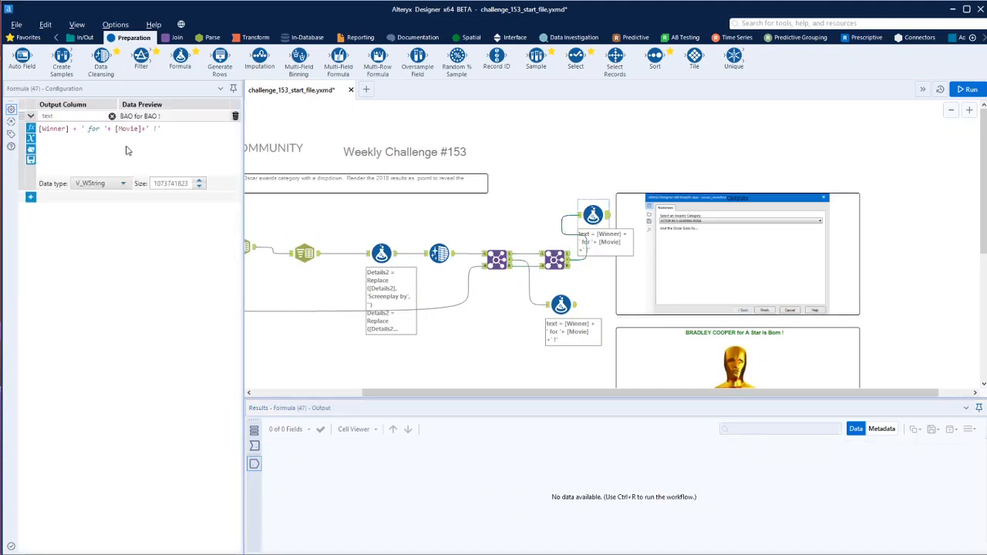
left_click_drag(114, 129, 68, 129)
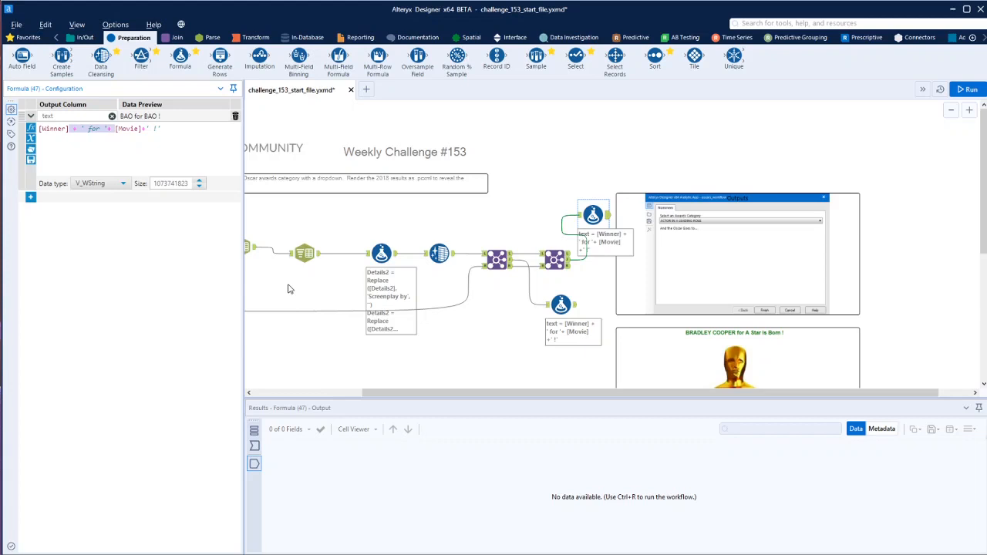
key("Delete")
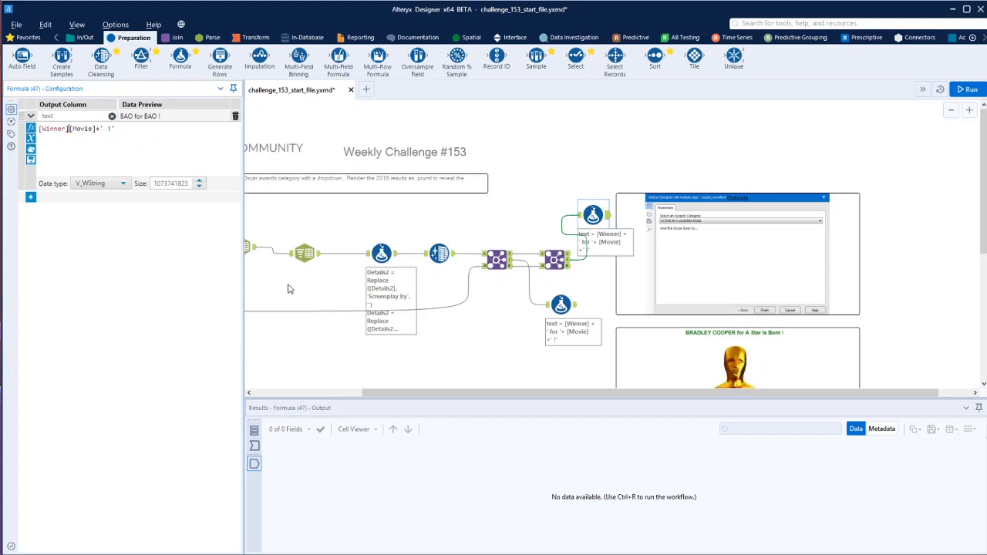
key("Delete")
left_click(604, 282)
key("ctrl+r")
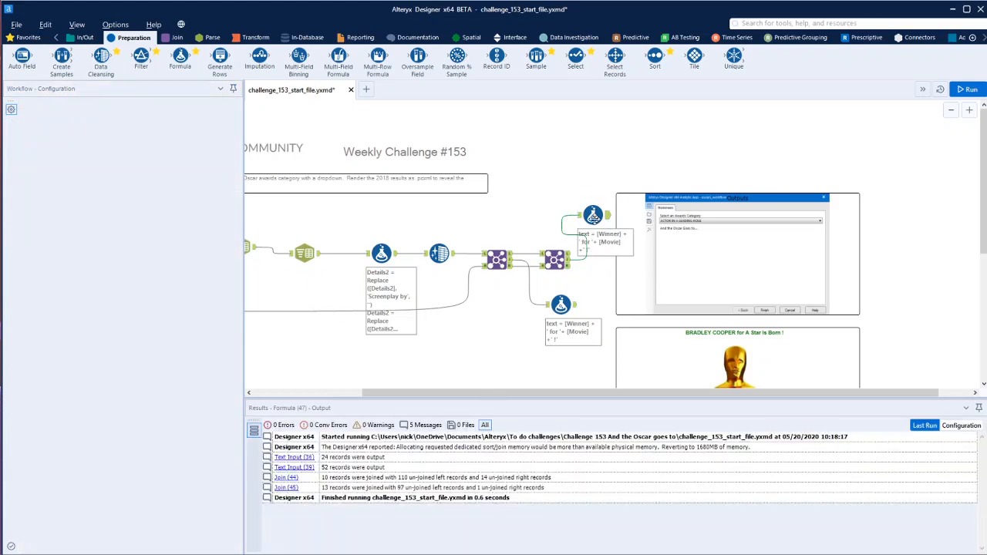
Duplicate the edited Formula tool, place the copy below it, and feed it from the second Join's unmatched right output
left_click(594, 219)
key("ctrl+c")
key("ctrl+v")
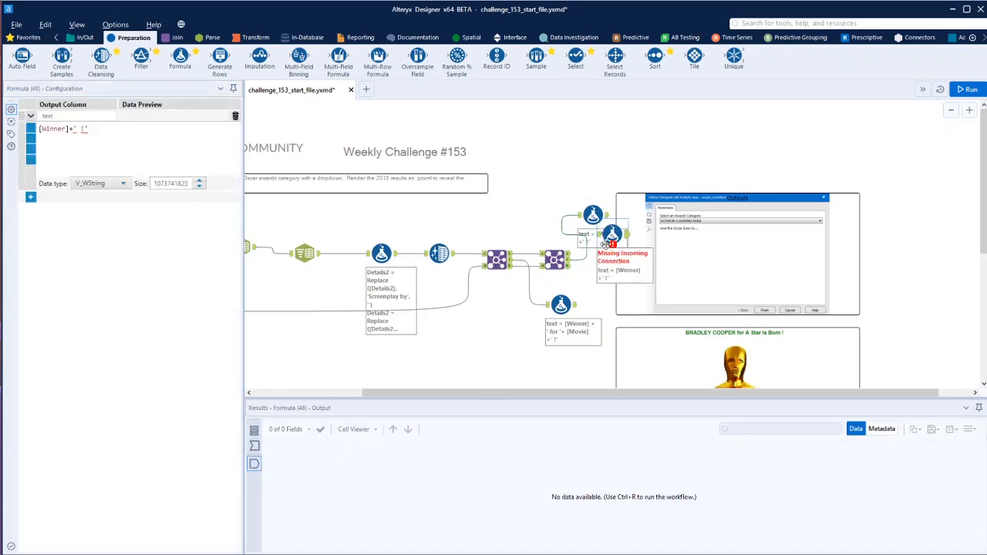
mouse_move(608, 244)
left_mouse_down()
mouse_move(602, 279)
mouse_move(590, 286)
left_mouse_up()
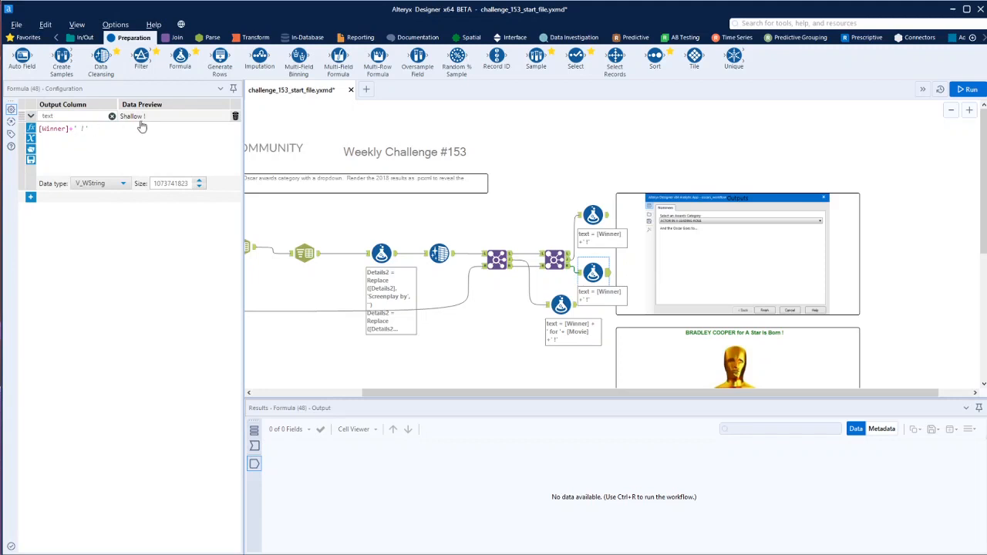
Add a Union tool below the input container and connect the outputs of all three text Formula tools to it
scroll(549, 357, "down", 3)
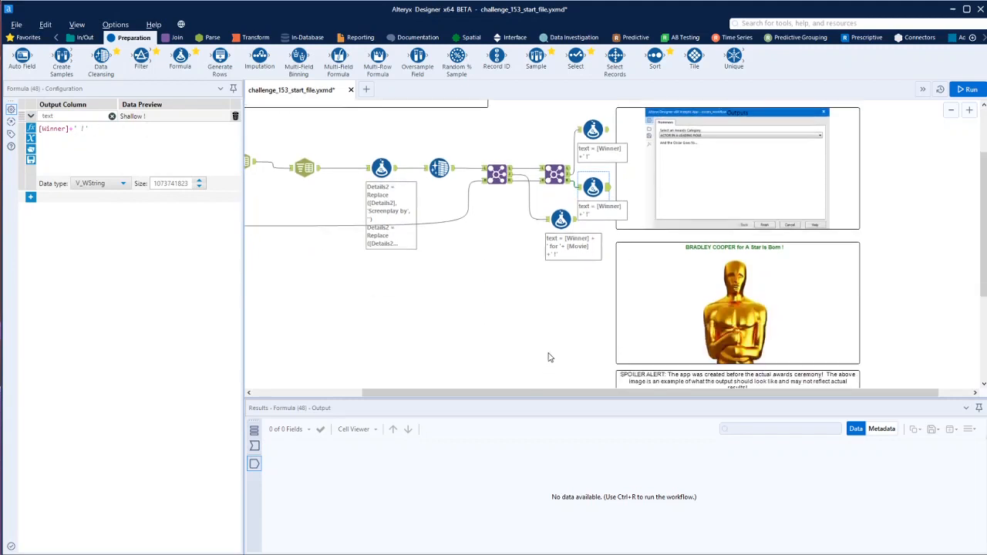
left_click_drag(600, 393, 461, 393)
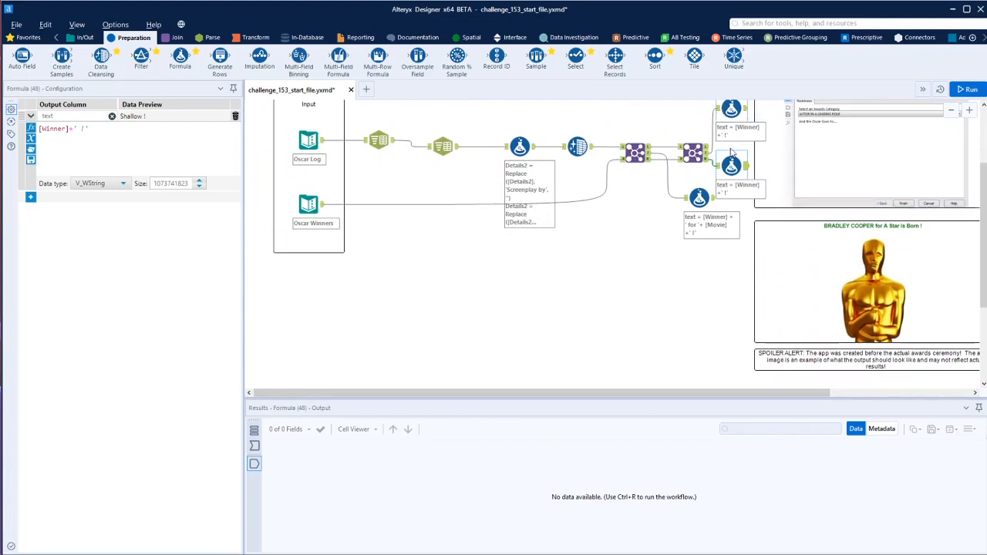
left_click(177, 38)
left_click_drag(261, 61, 321, 295)
left_click_drag(747, 115, 306, 295)
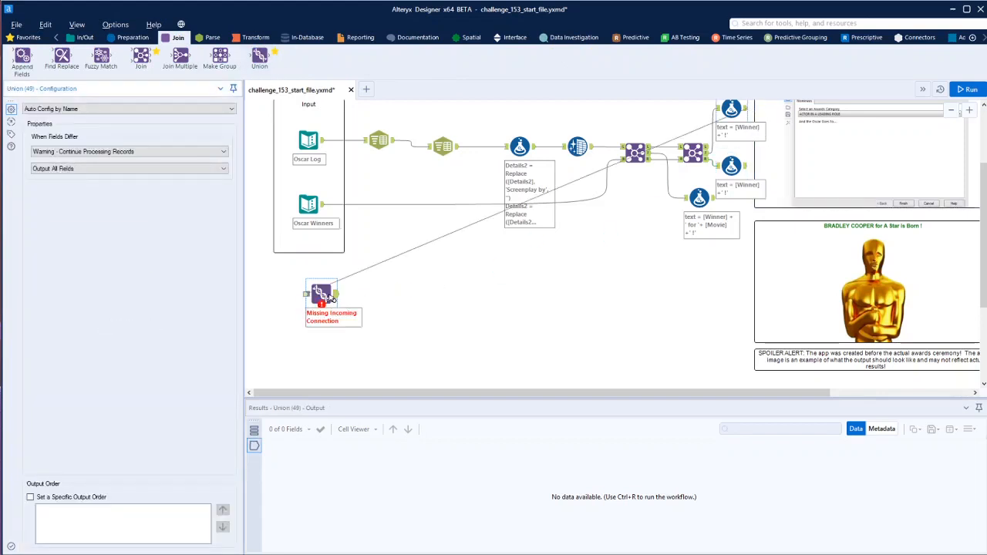
left_click_drag(746, 168, 307, 296)
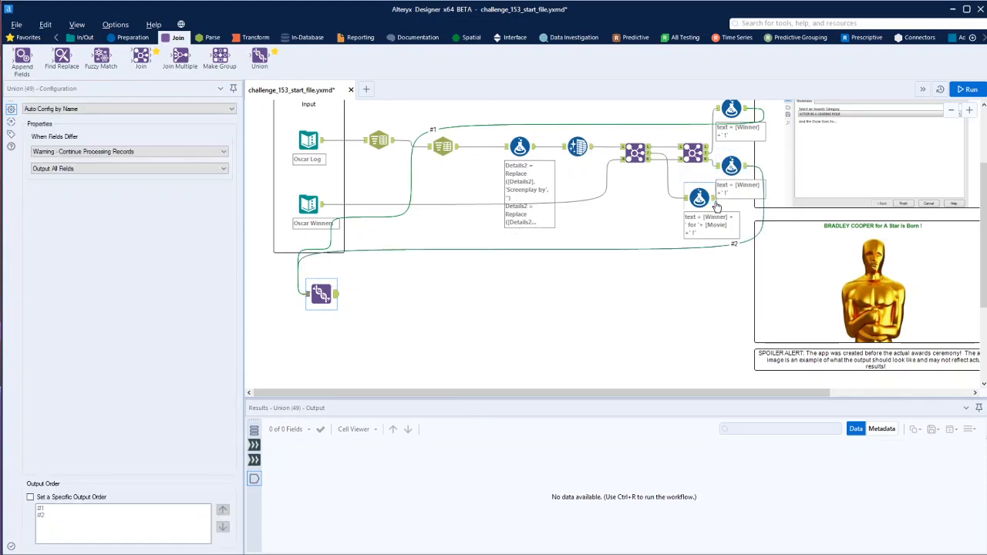
left_click_drag(715, 204, 307, 297)
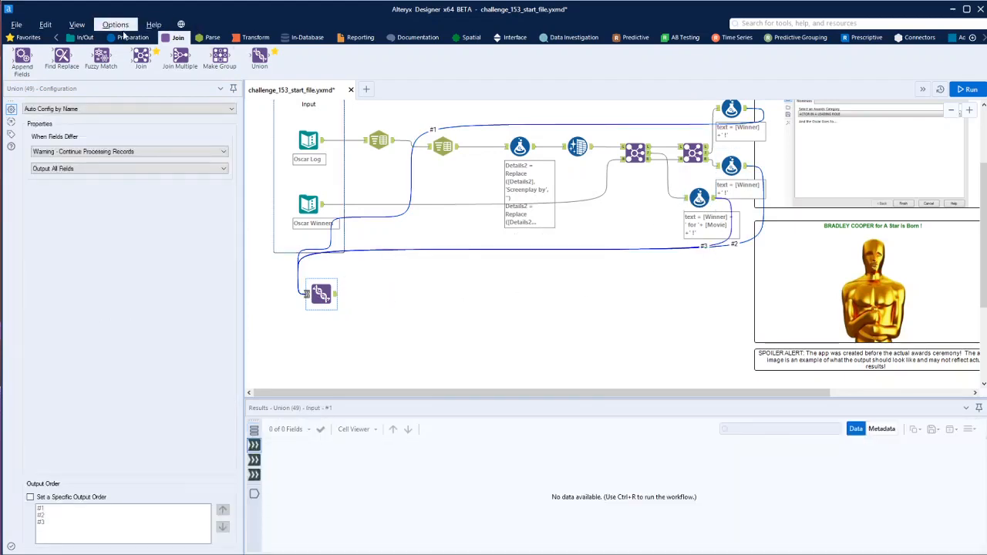
Add a Filter tool after the Union with a basic filter on Award Category using Equals
left_click(128, 37)
left_click_drag(141, 57, 384, 308)
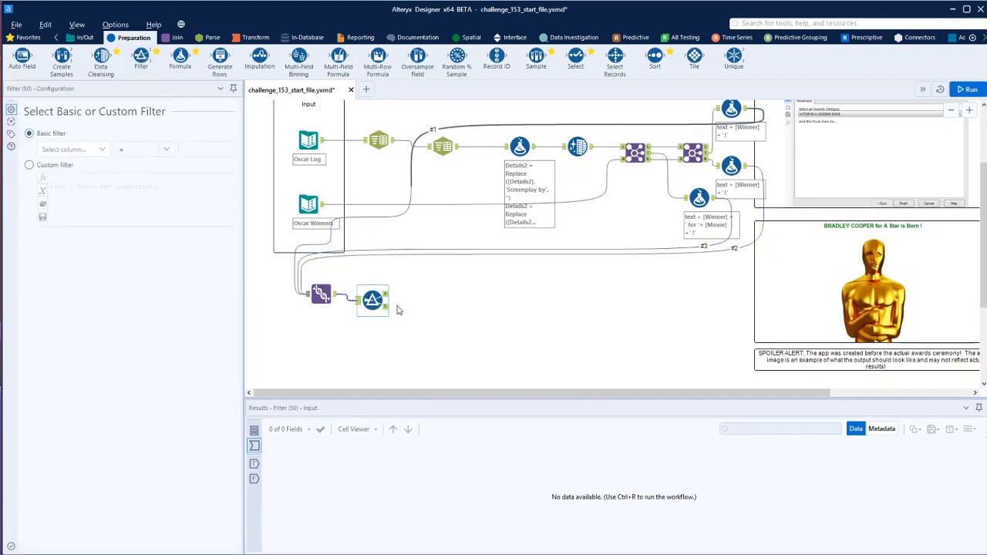
left_click(101, 149)
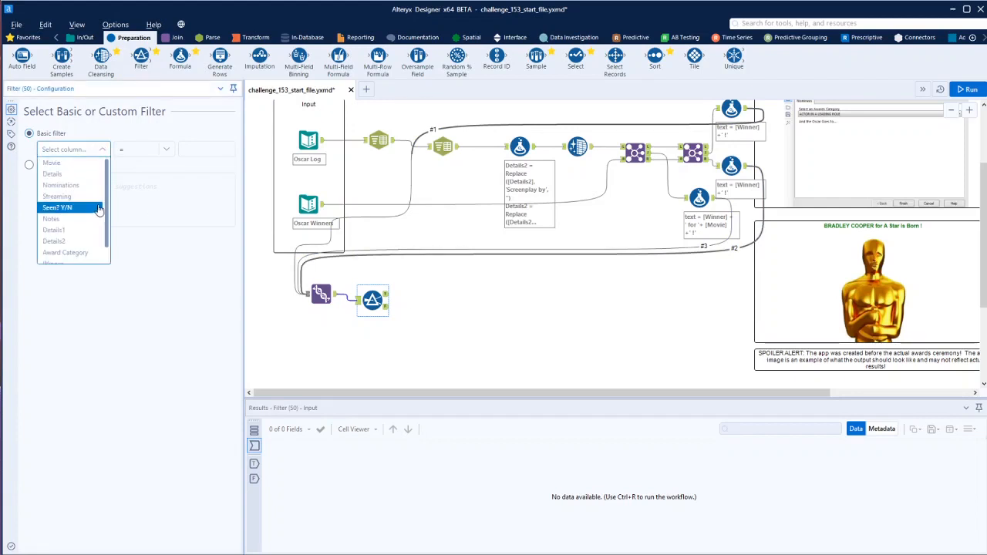
left_click(77, 242)
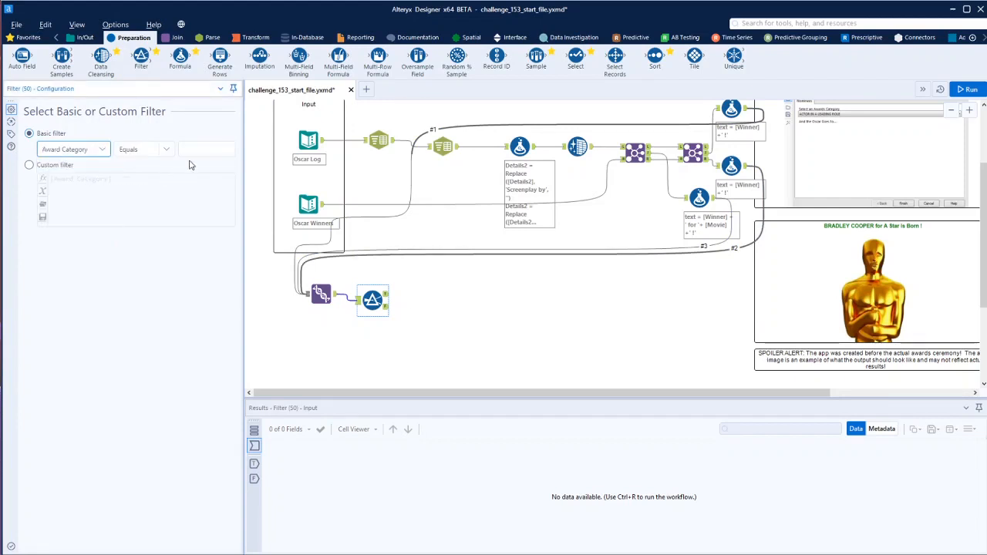
Copy the award category from the lower [Winner]+' !' Formula's input record and set the Filter's comparison value to MUSIC (ORIGINAL SONG)
left_click(358, 302)
left_click(312, 296)
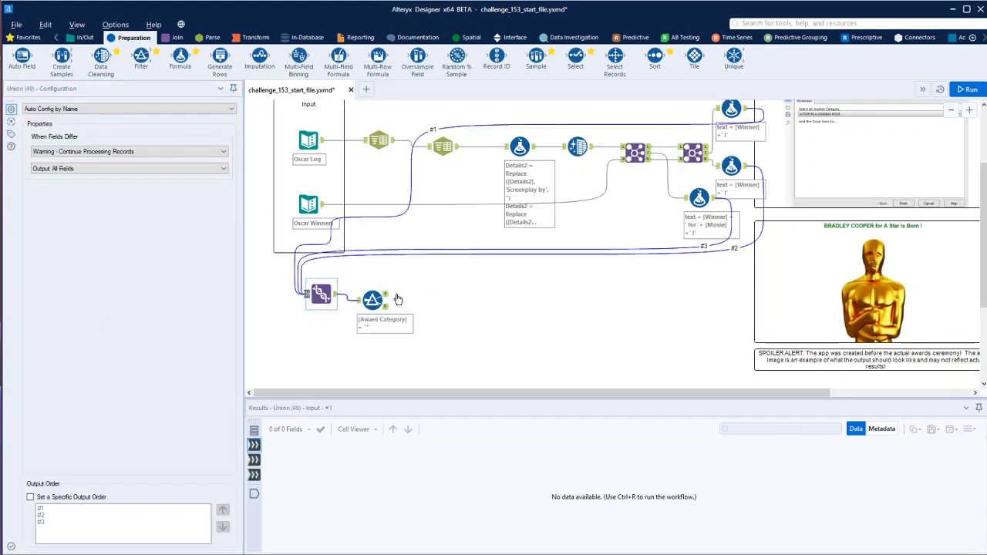
left_click(731, 166)
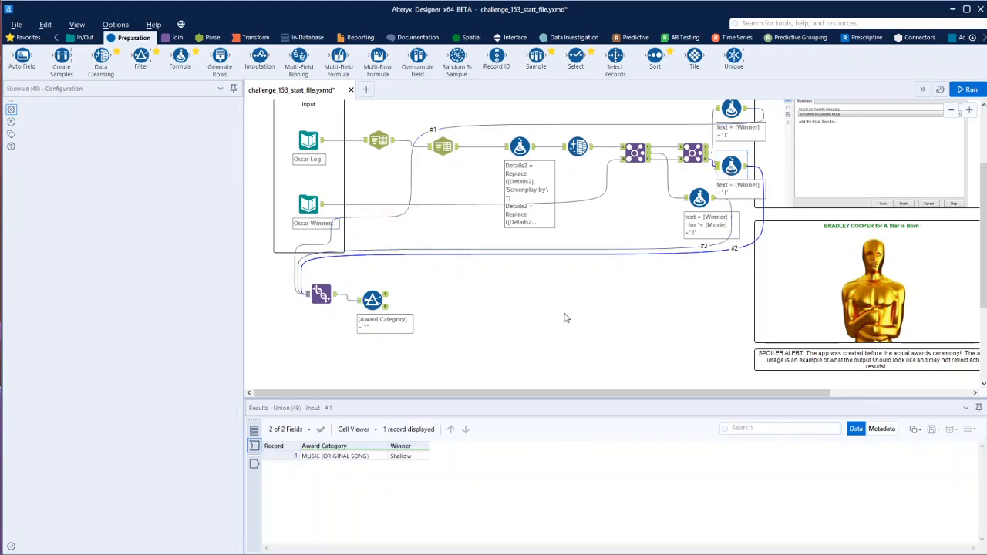
right_click(362, 456)
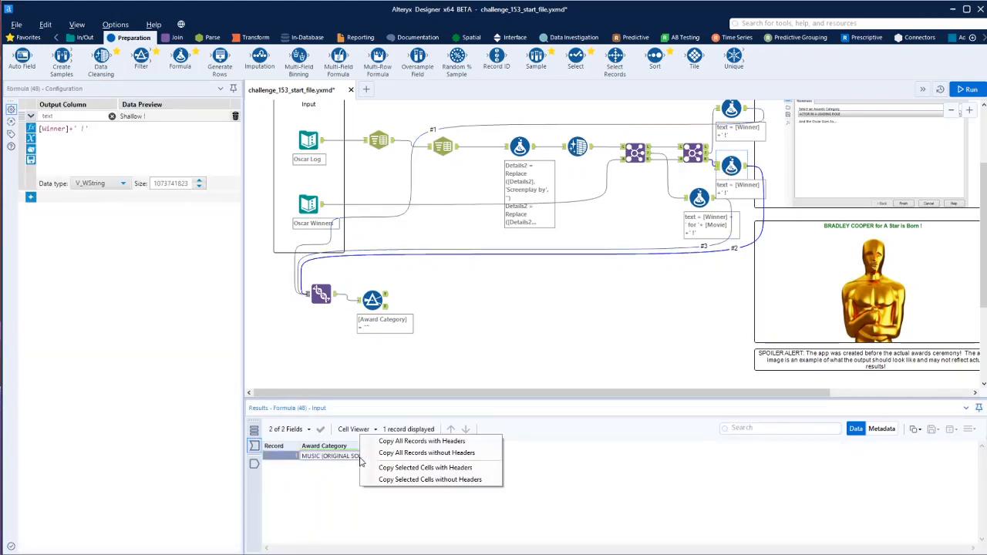
left_click(424, 479)
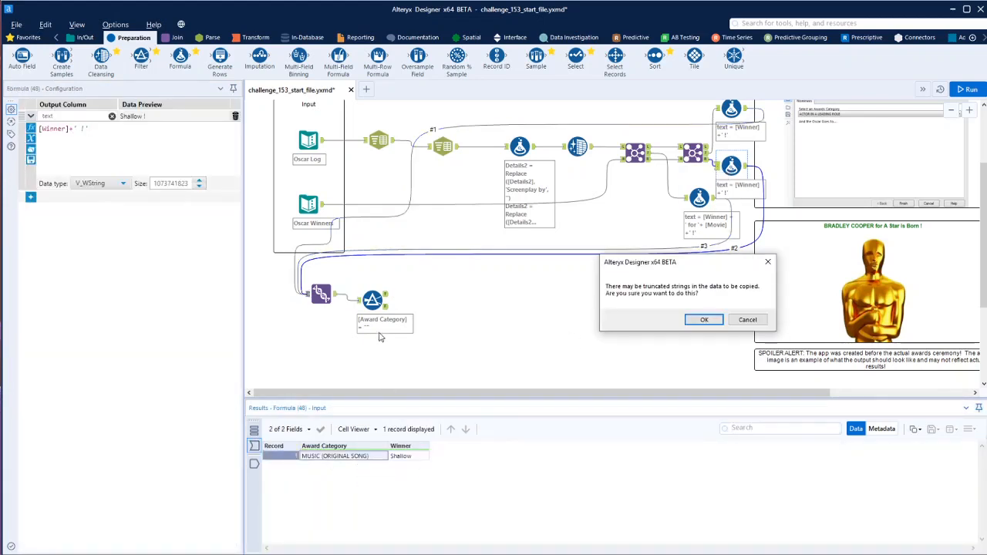
left_click(704, 319)
left_click(375, 304)
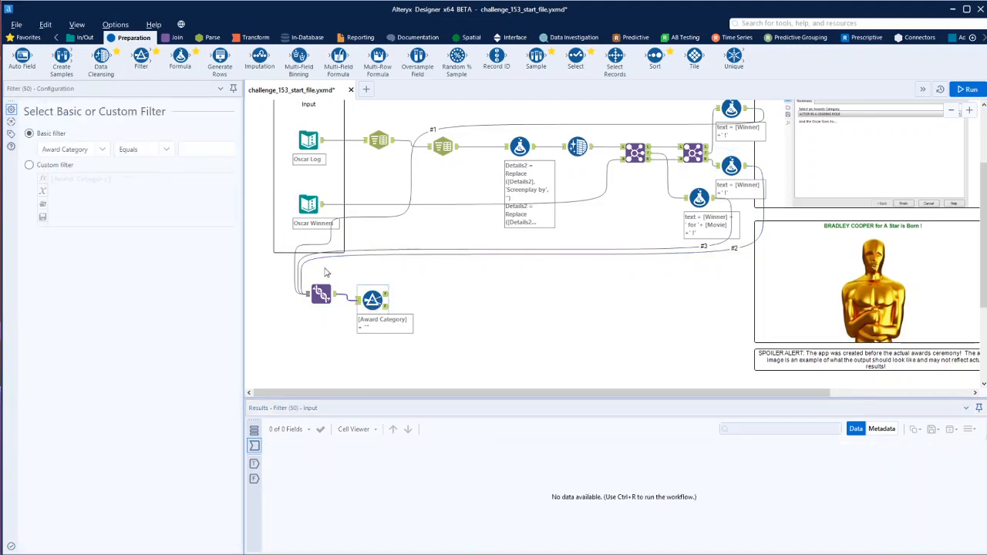
left_click(205, 150)
key("ctrl+v")
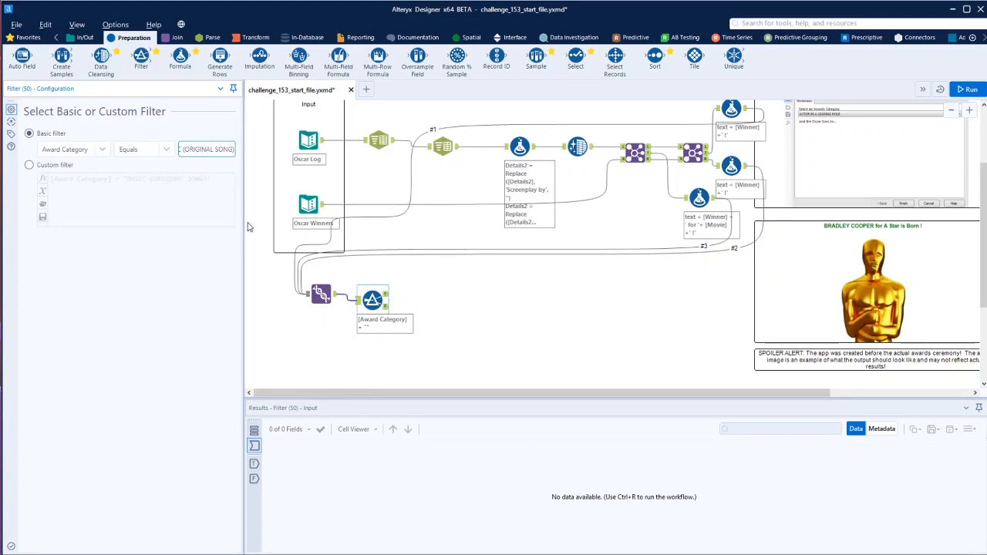
Run the workflow and check the record in the Filter's true output
left_click(573, 377)
key("ctrl+r")
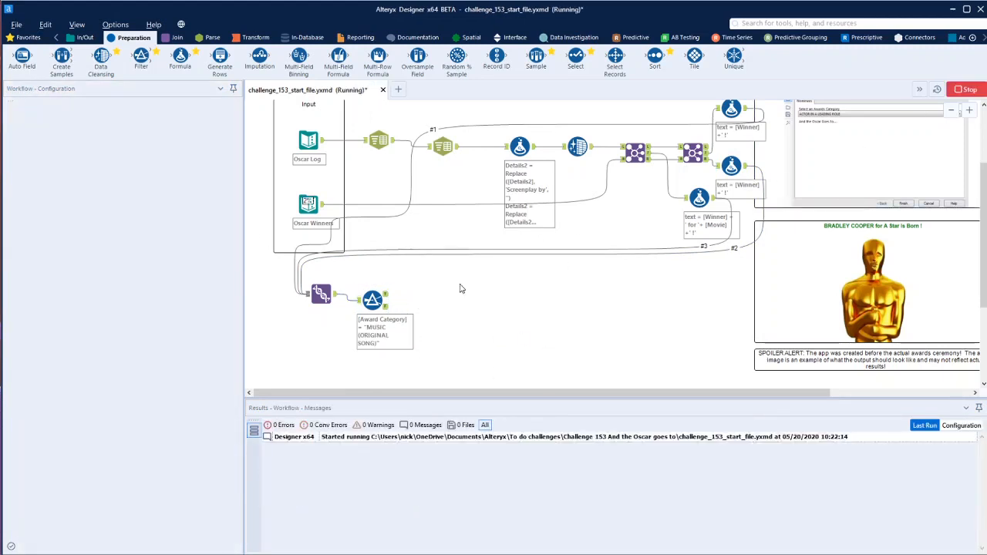
left_click(386, 296)
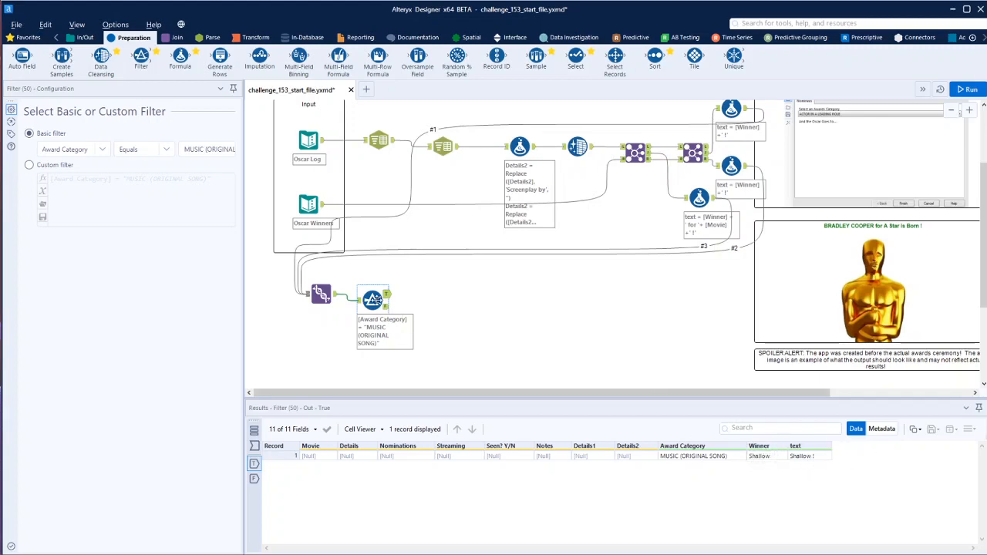
Add a Report Text tool fed by the Filter's true output, set to create a new field named Text
left_click_drag(373, 300, 393, 299)
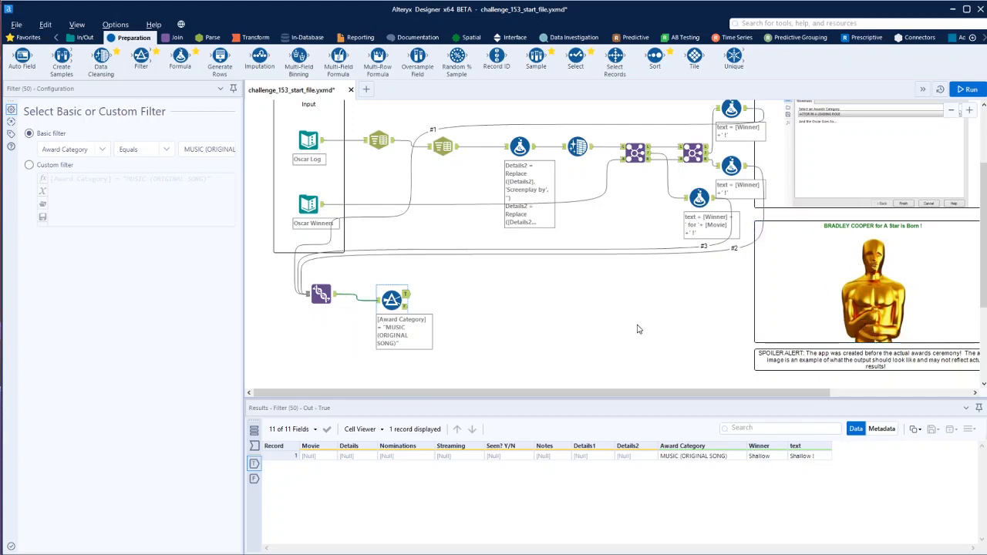
left_click(360, 37)
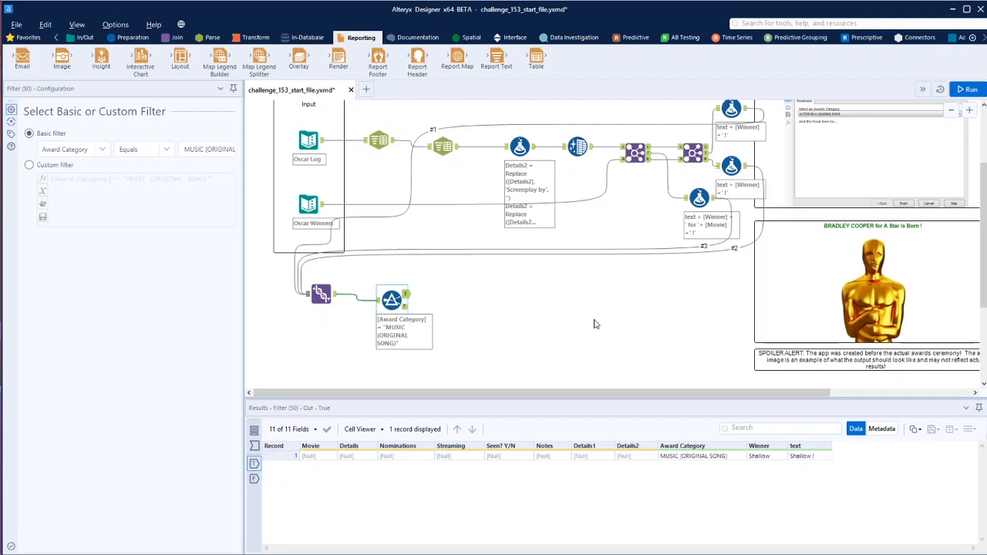
left_click_drag(496, 58, 471, 303)
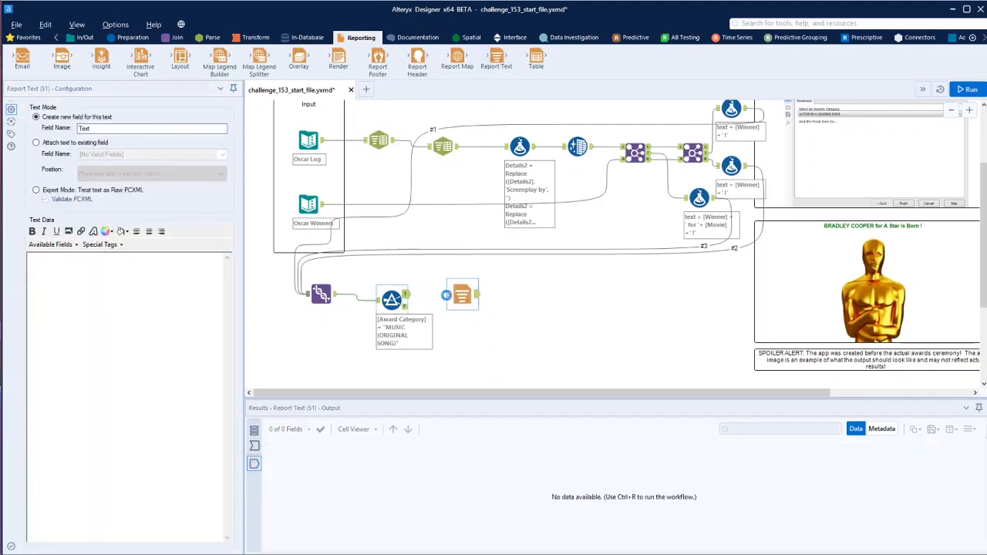
left_click(45, 144)
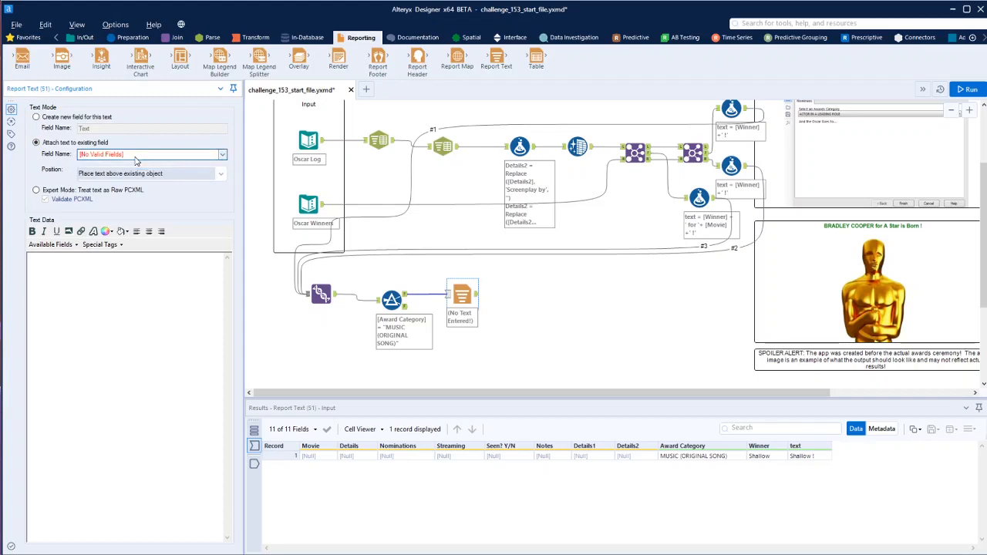
left_click(60, 121)
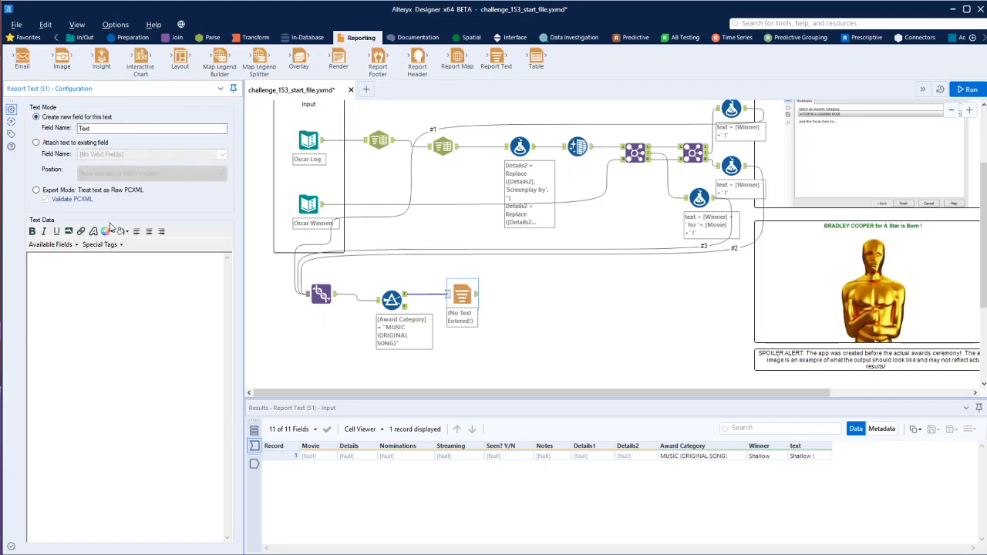
Insert the text field into the Report Text data and align it to the center
left_click(46, 245)
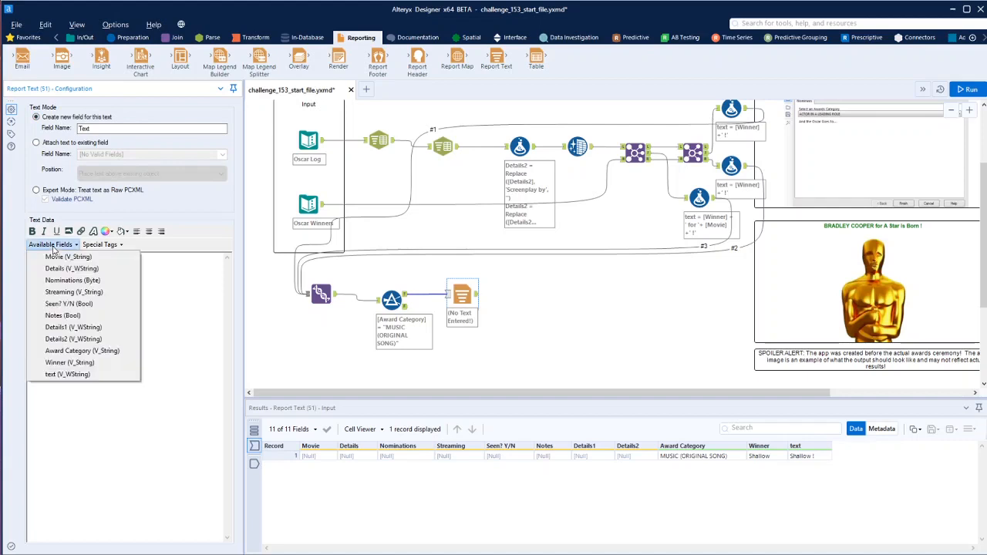
left_click(74, 374)
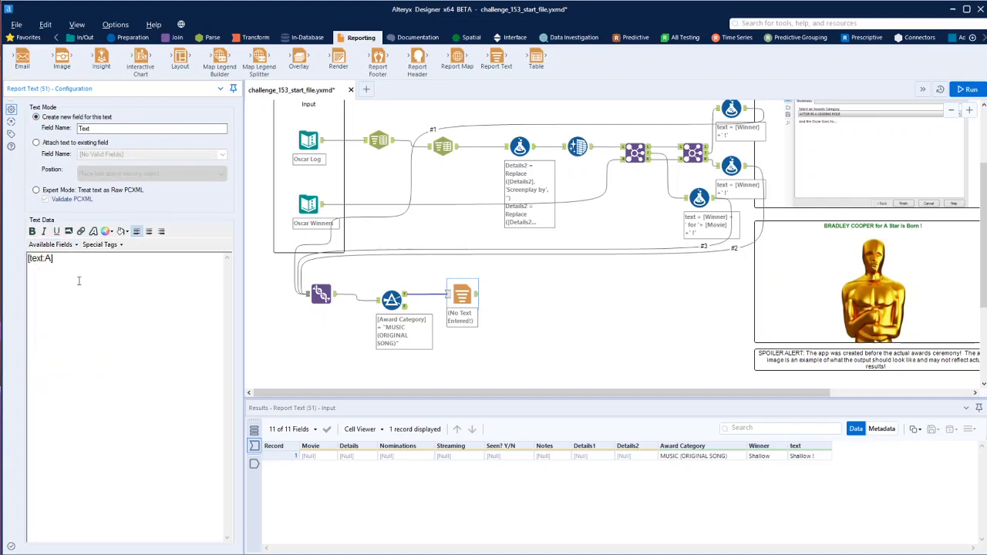
left_click(149, 231)
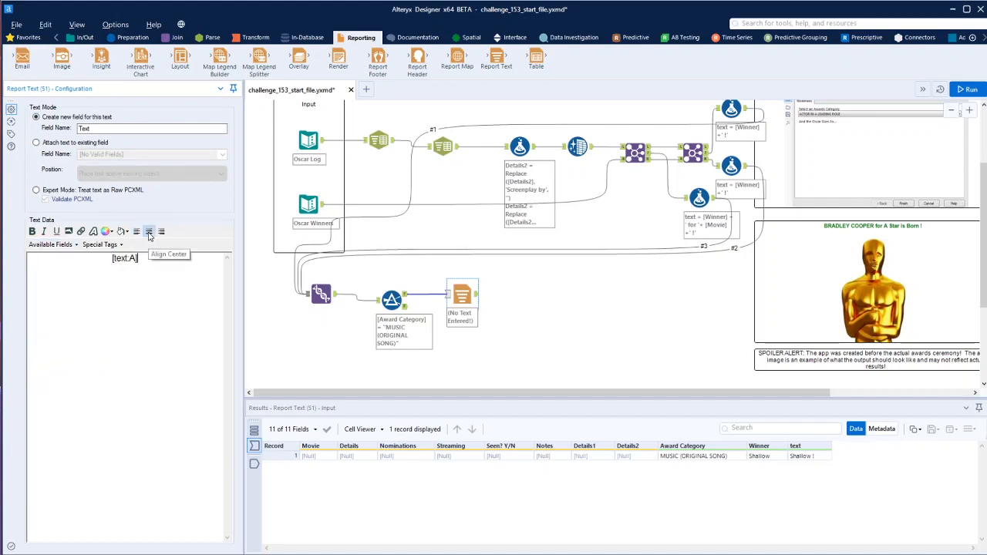
Set the font color of the inserted [text:A] placeholder to Green
left_click(106, 232)
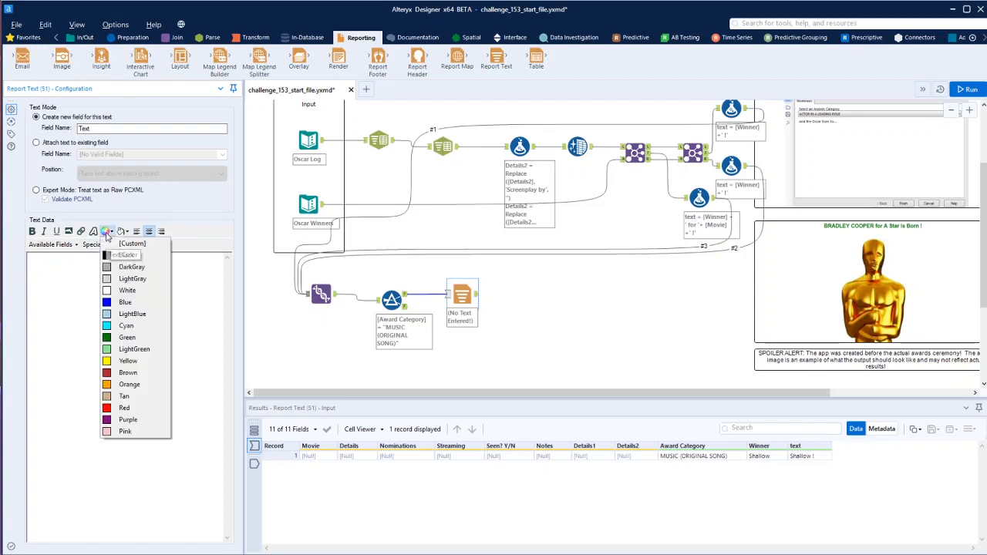
left_click(123, 337)
left_click_drag(140, 267, 112, 260)
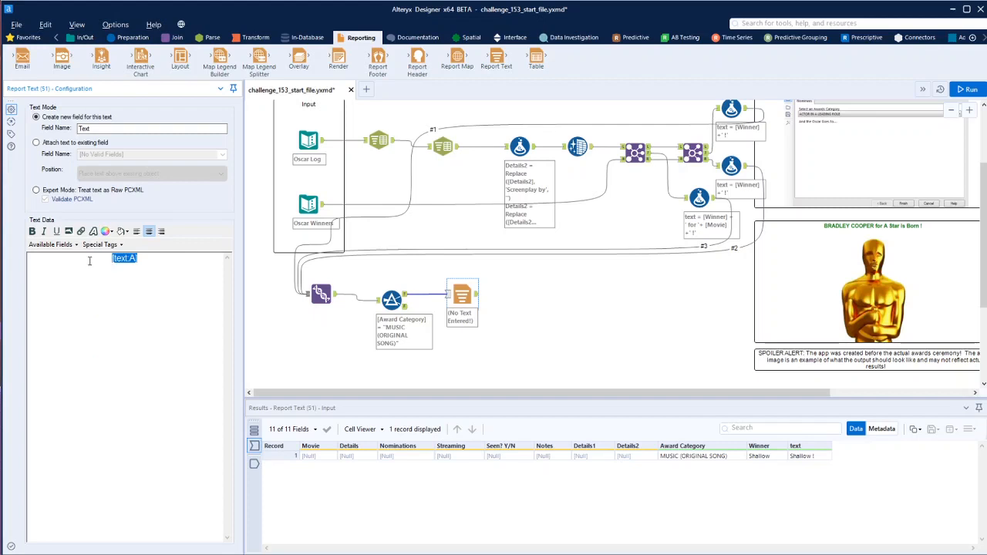
left_click(106, 233)
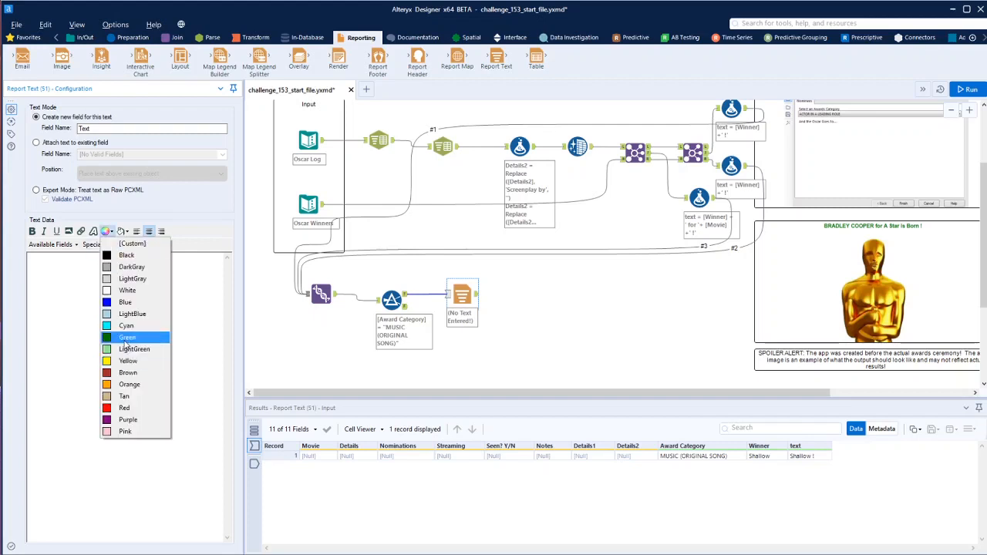
left_click(125, 340)
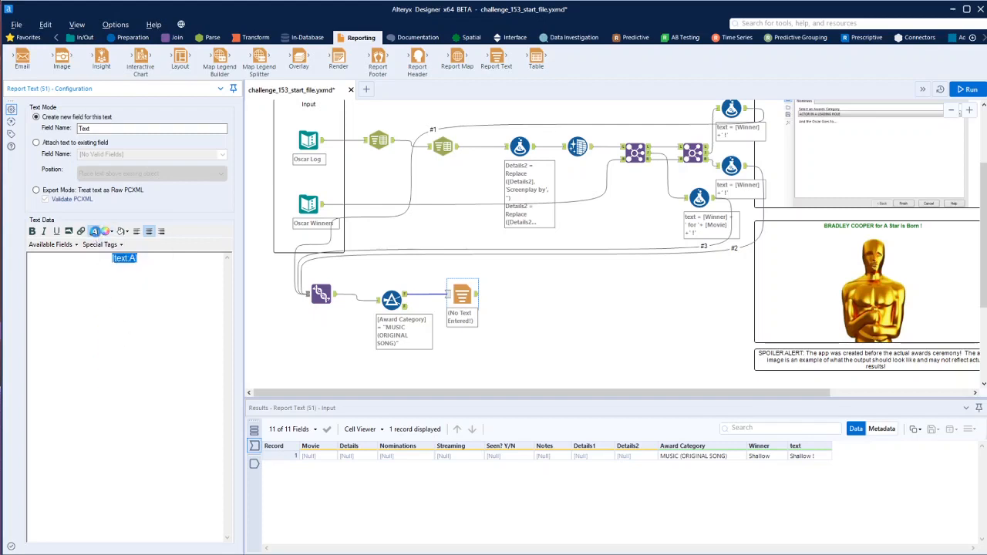
Set the font style of the [text:A] placeholder in the Report Text tool to Black
left_click(94, 231)
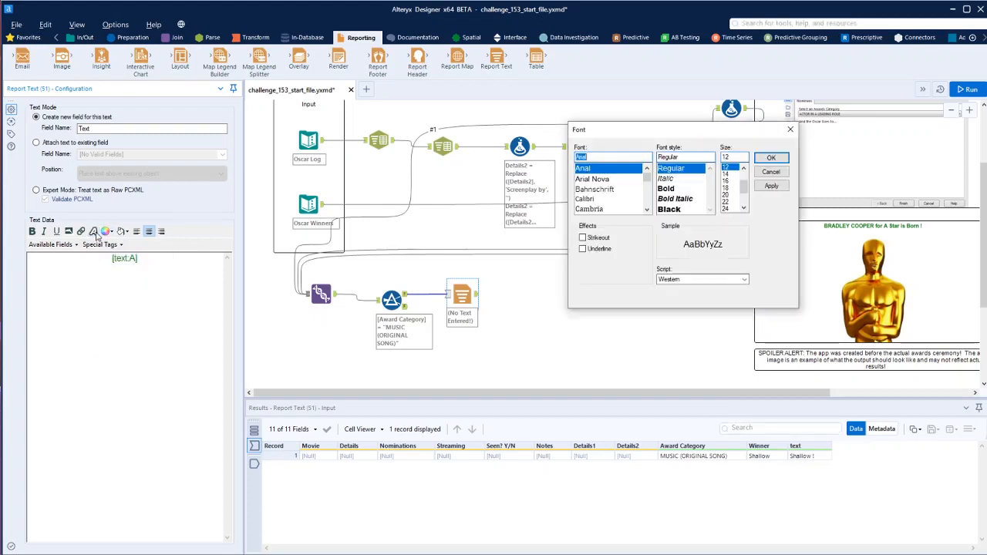
left_click(669, 209)
left_click(771, 157)
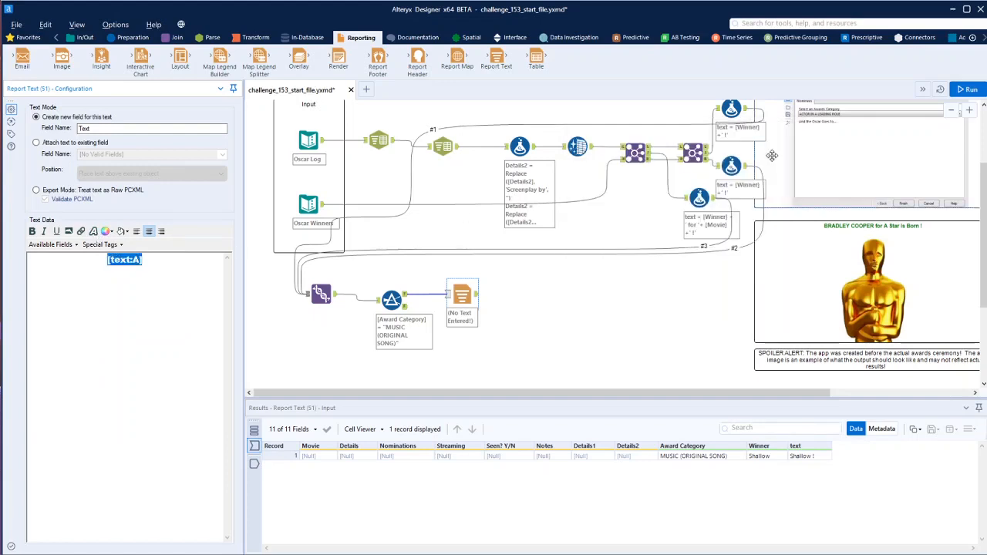
left_click(602, 333)
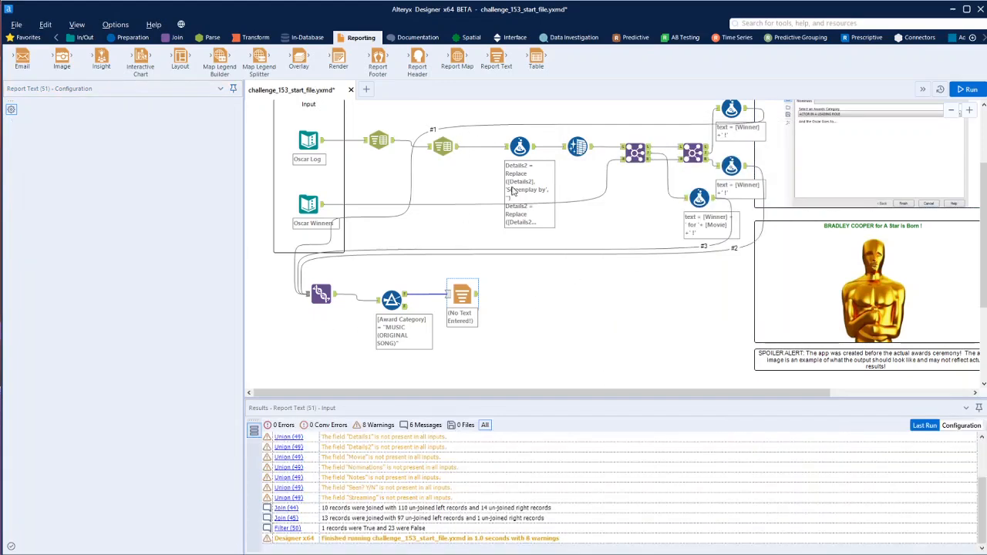
left_click_drag(63, 59, 518, 293)
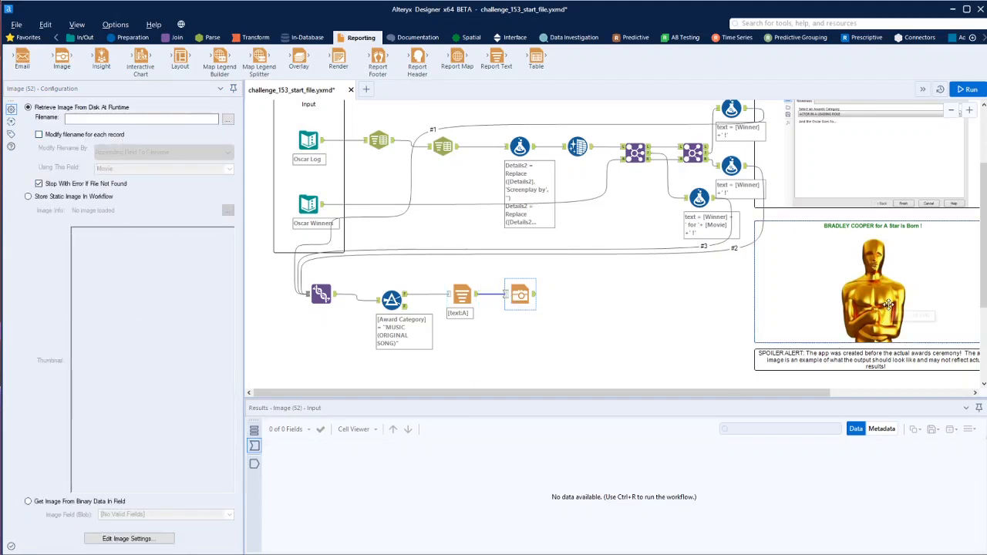
key("alt+Tab")
right_click(417, 498)
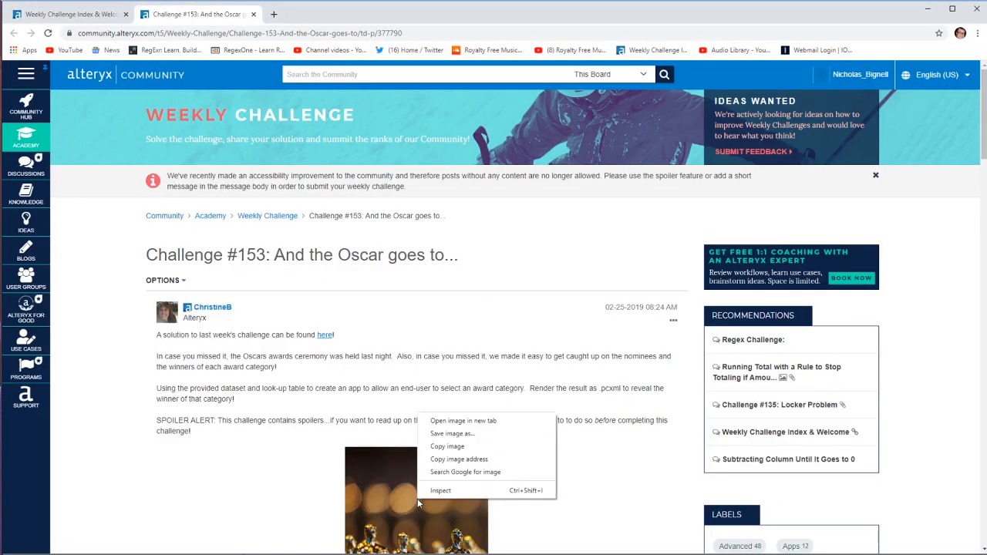
left_click(459, 449)
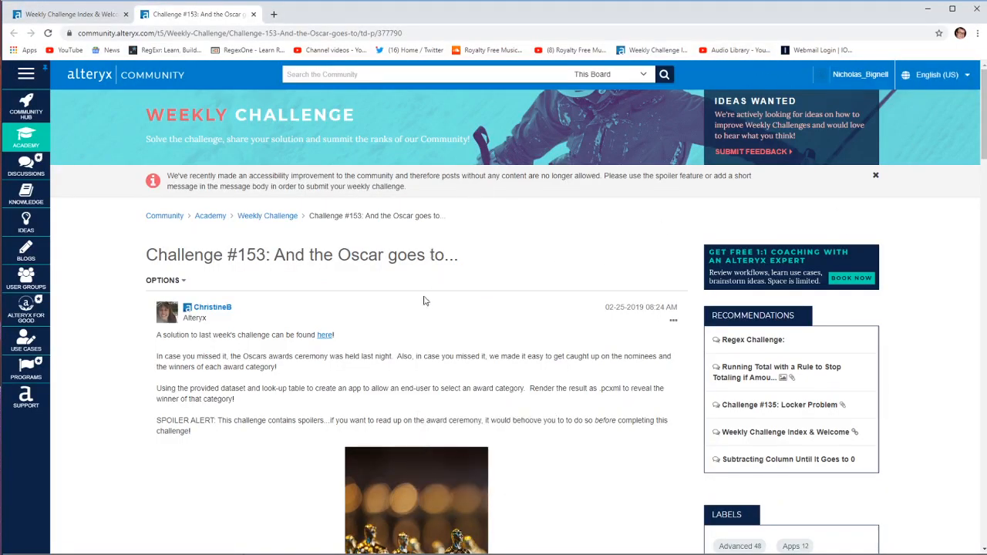
scroll(412, 421, "down", 1)
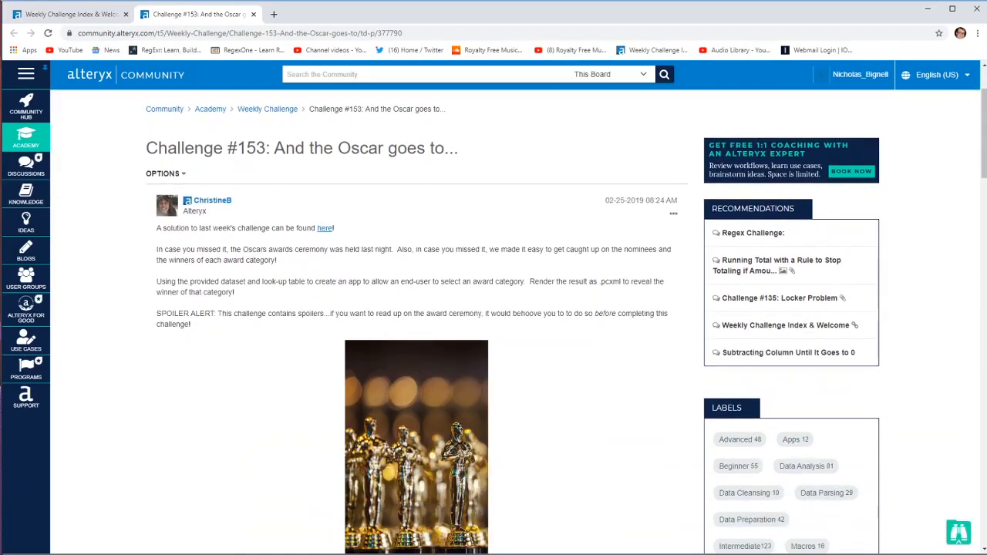
key("alt+Tab")
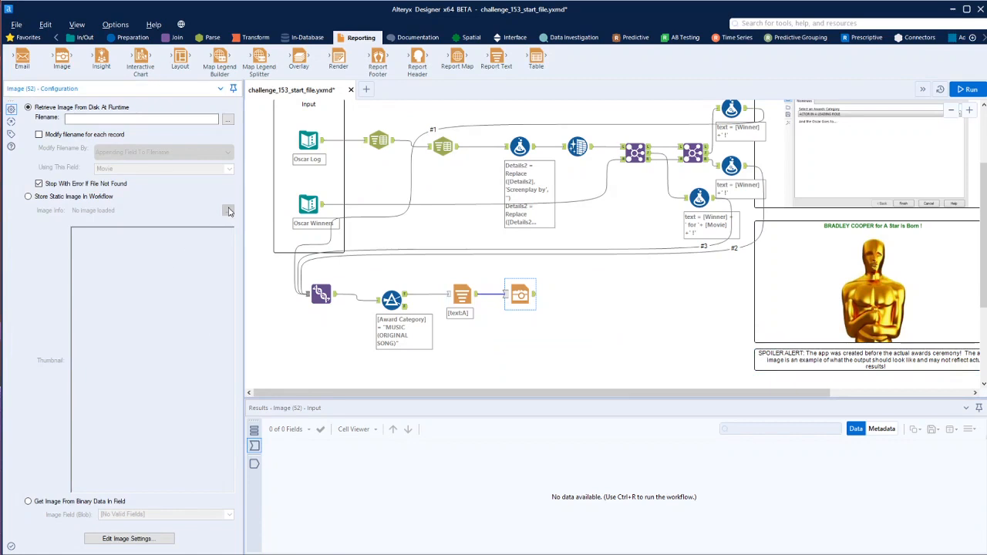
left_click(28, 197)
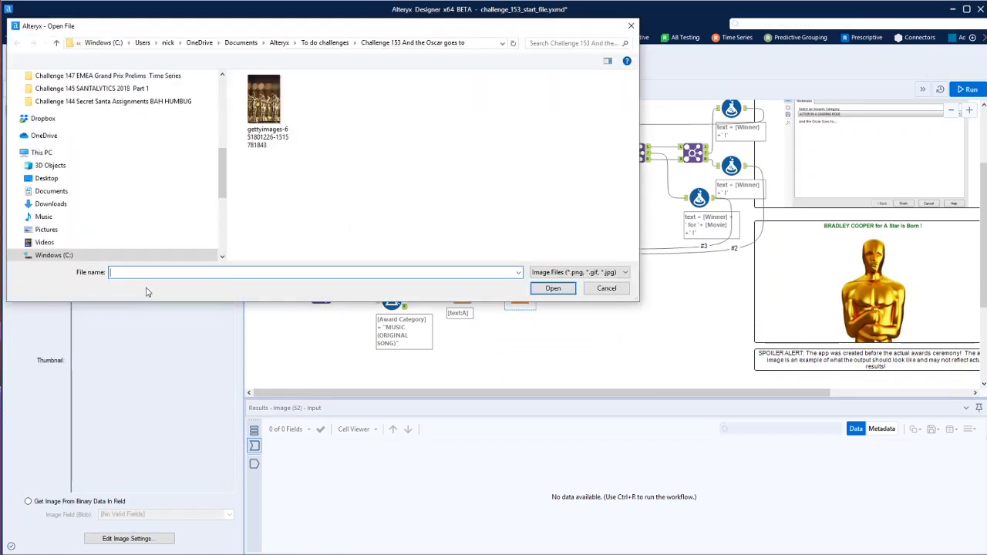
double_click(264, 99)
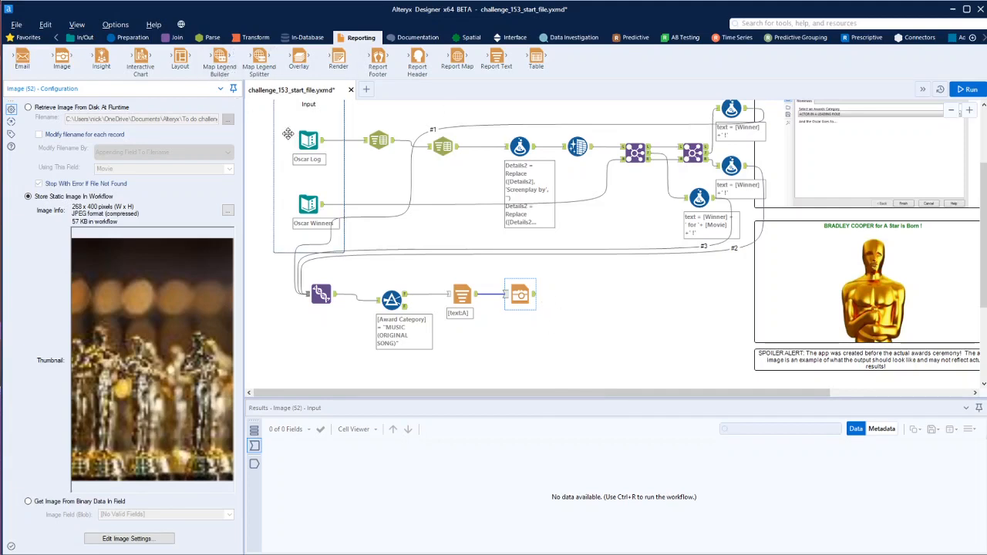
Add a Layout tool after the Image tool and set its orientation to Vertical
left_click_drag(179, 58, 571, 293)
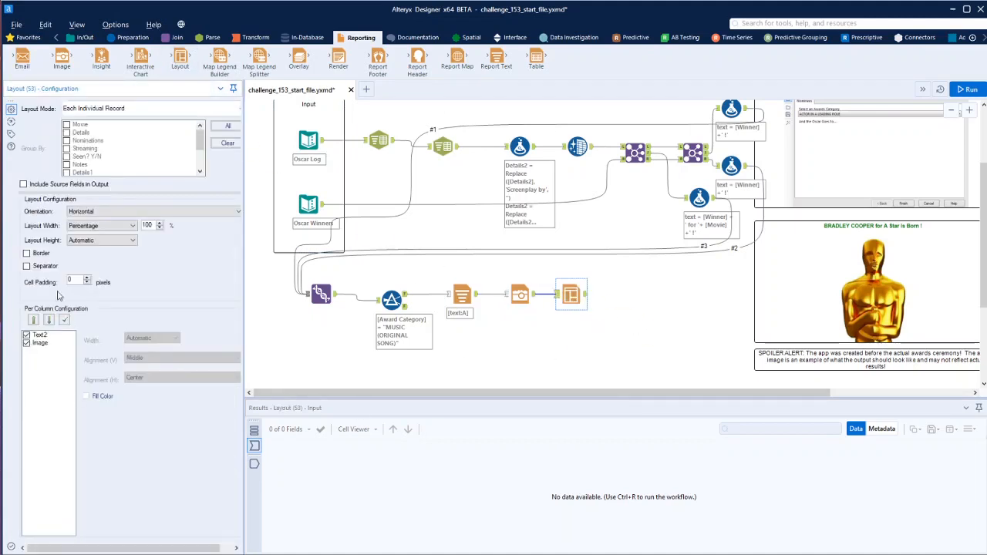
left_click(119, 212)
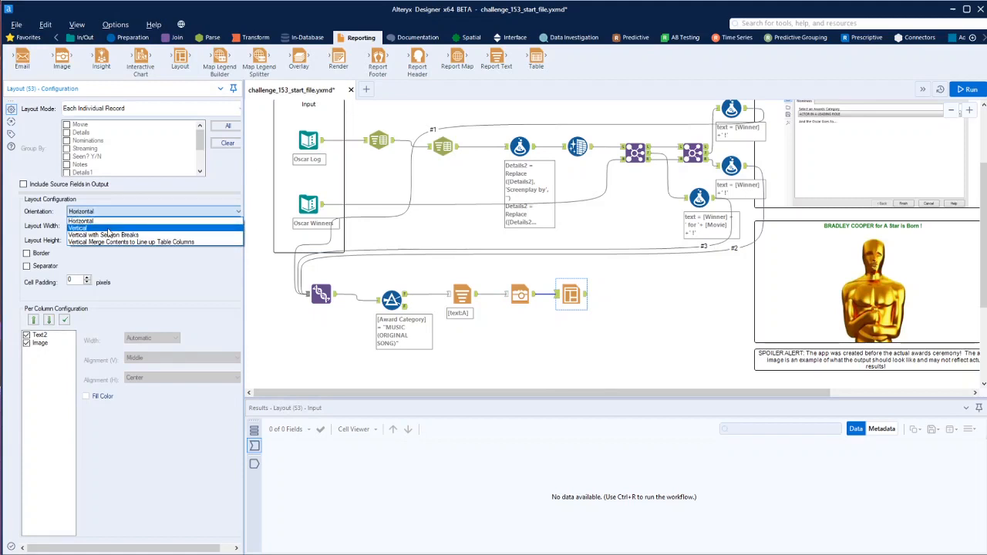
left_click(108, 229)
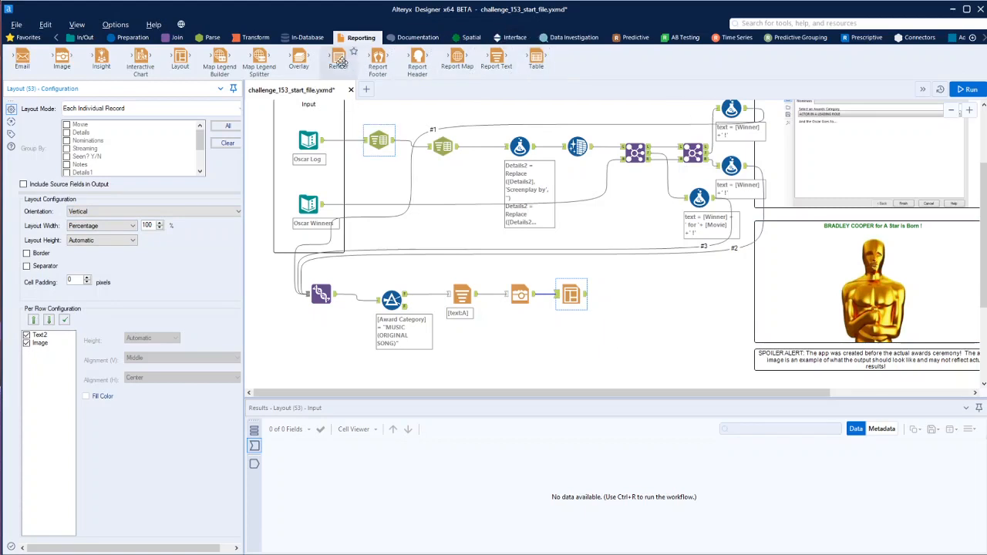
Add a Render tool after the Layout tool with the output mode Temporary Composer File
left_click_drag(342, 62, 635, 296)
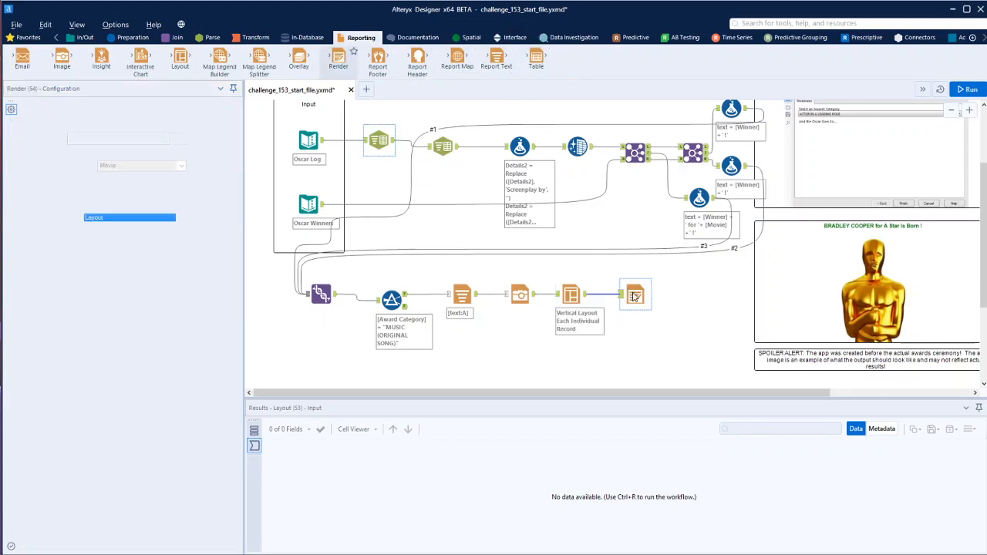
left_click(198, 123)
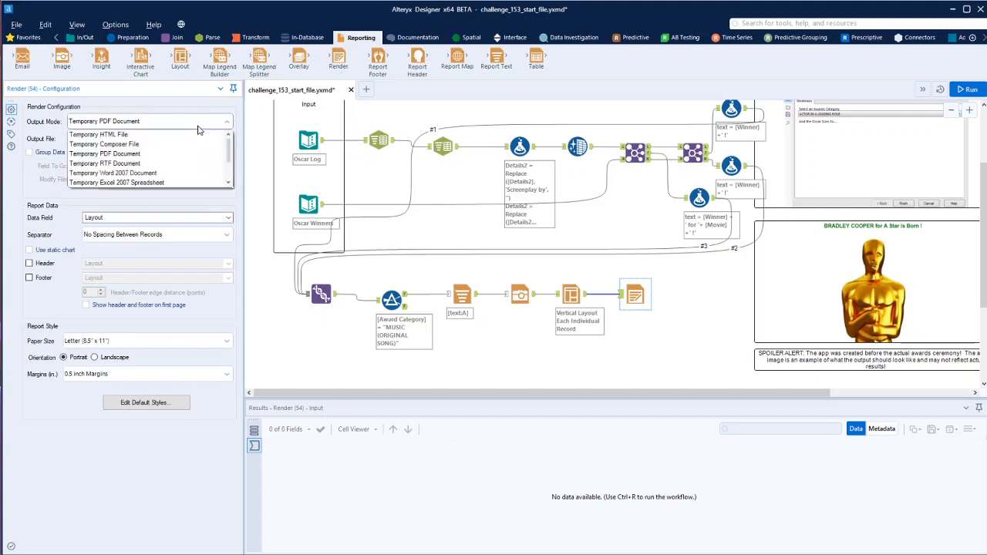
left_click(115, 144)
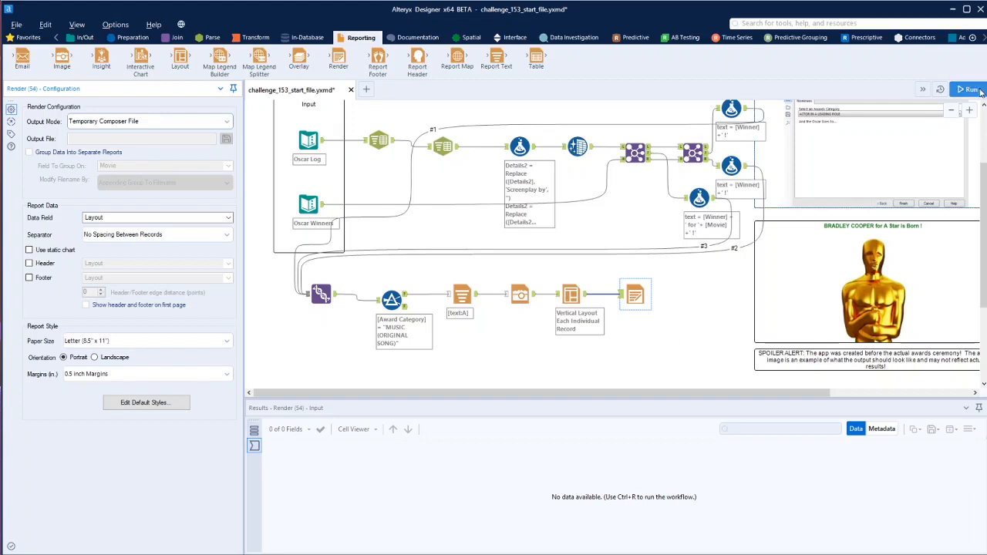
Run the workflow, view the rendered .pcxml report, and close the viewer
left_click(599, 363)
key("ctrl+r")
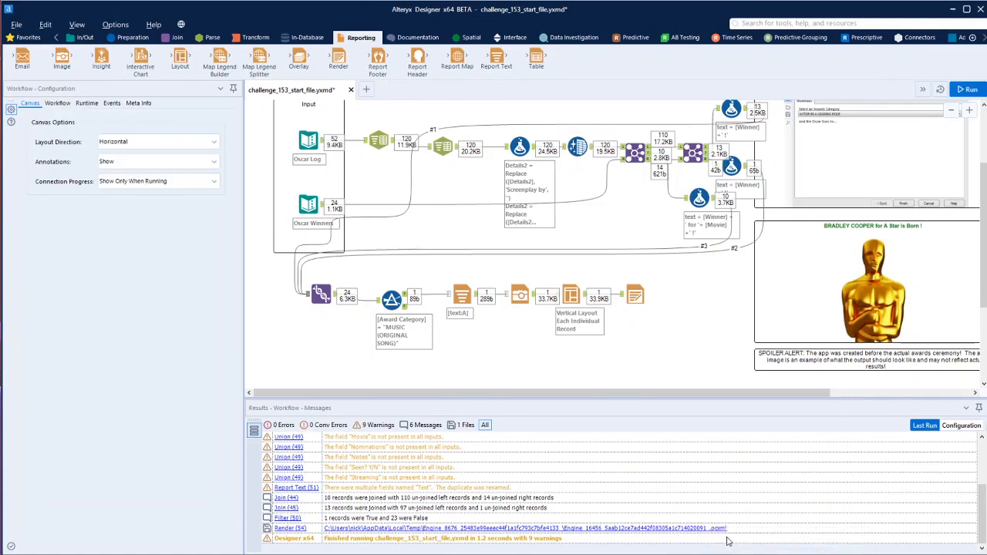
left_click(578, 530)
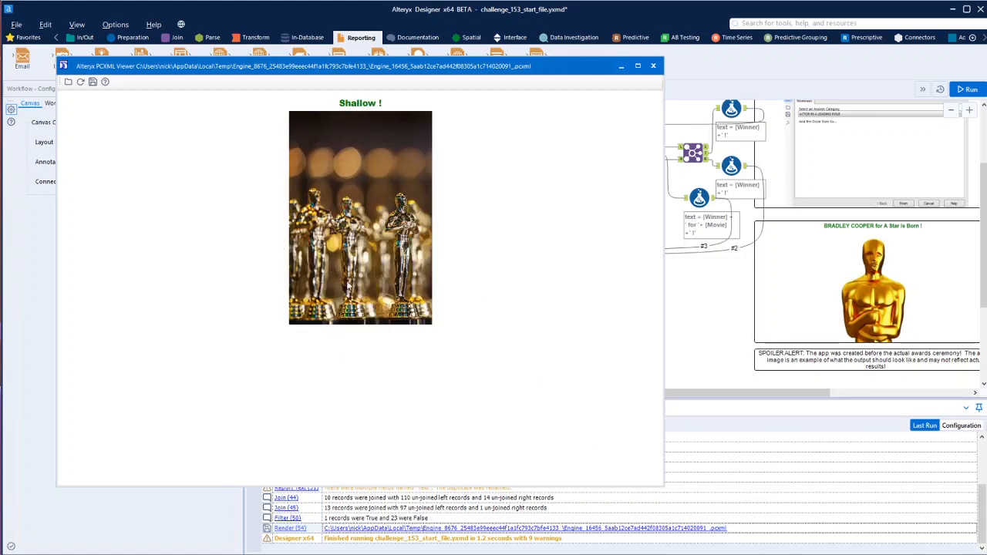
left_click(654, 68)
Move the tool chain from Union to Render lower on the canvas and place a Drop Down interface tool in the cleared space
scroll(774, 251, "up", 2)
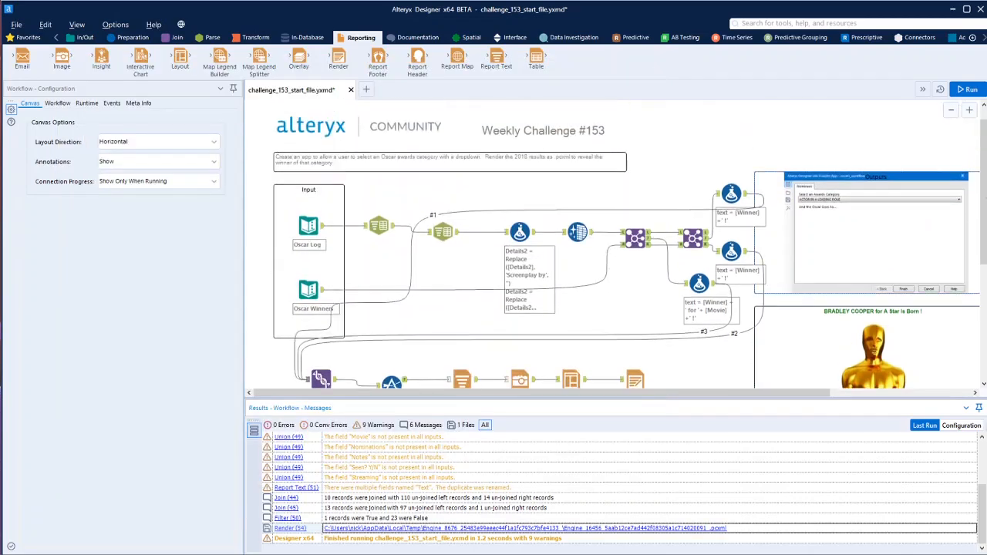
scroll(774, 251, "down", 2)
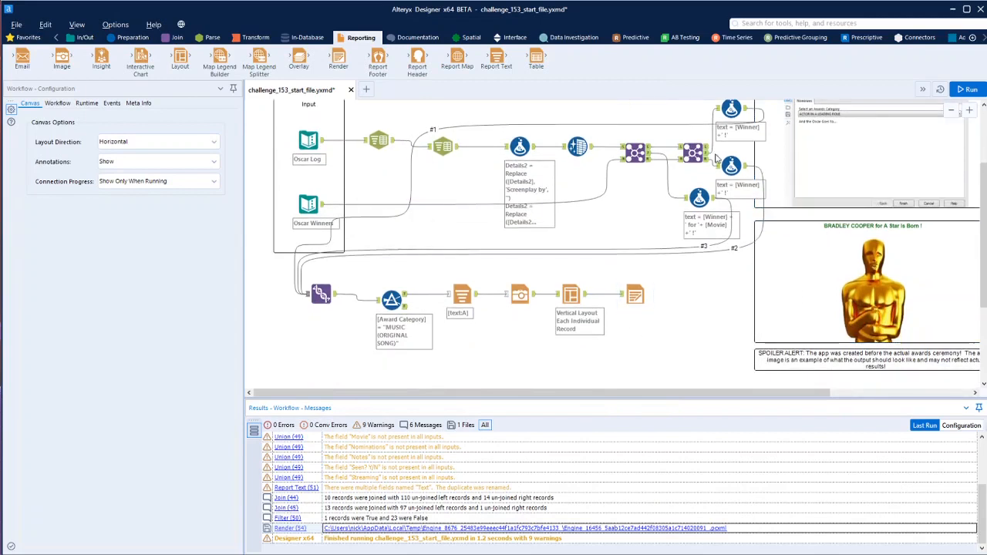
left_click(513, 38)
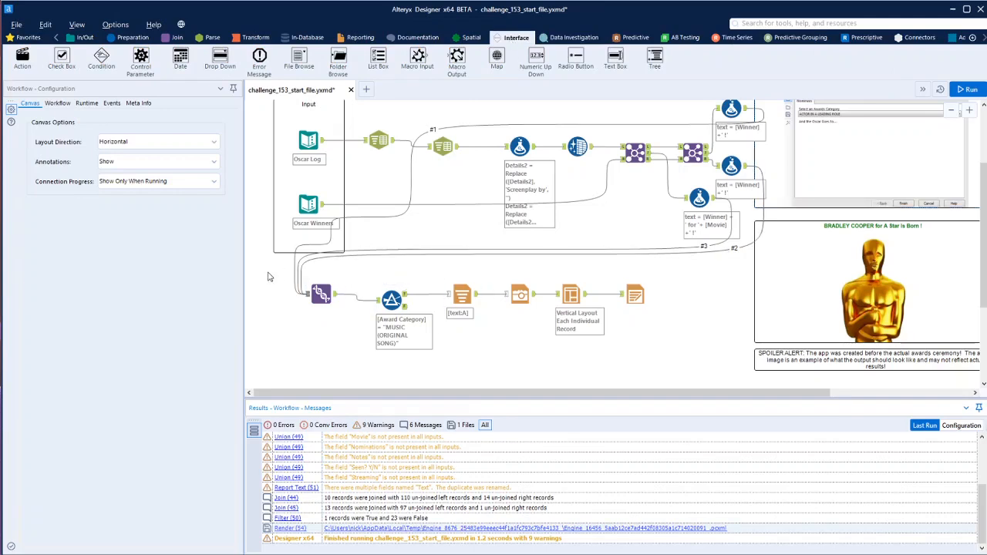
left_click_drag(271, 273, 687, 318)
left_click_drag(324, 297, 331, 380)
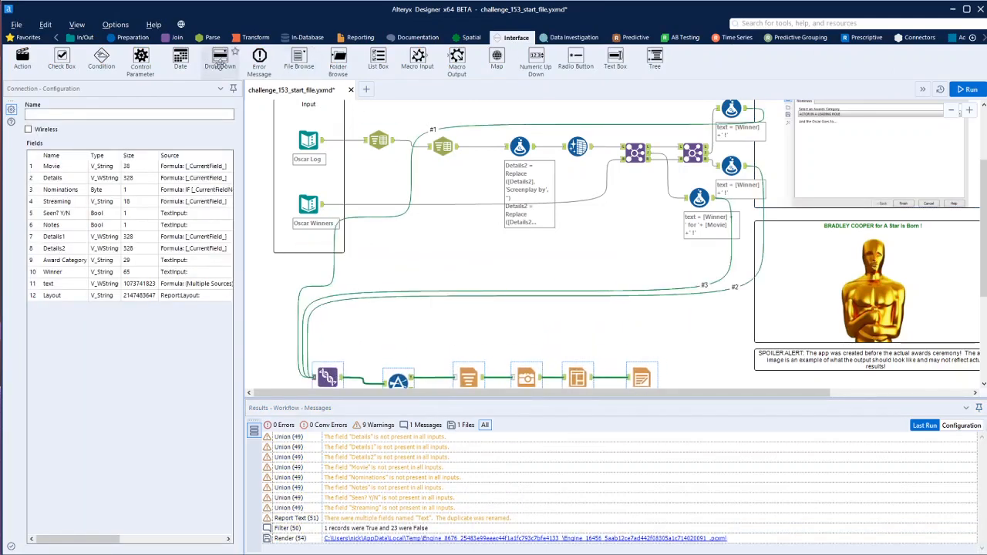
left_click_drag(220, 58, 495, 268)
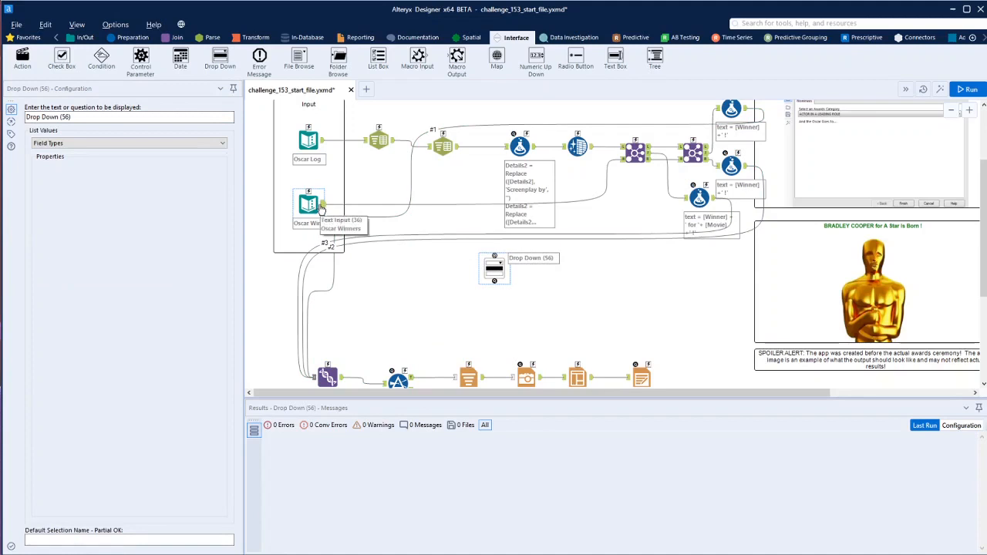
Add a Cross Tab tool to Oscar Winners with Award Category headers, Winner values and Concatenate, then run the workflow and check its output
left_click(256, 37)
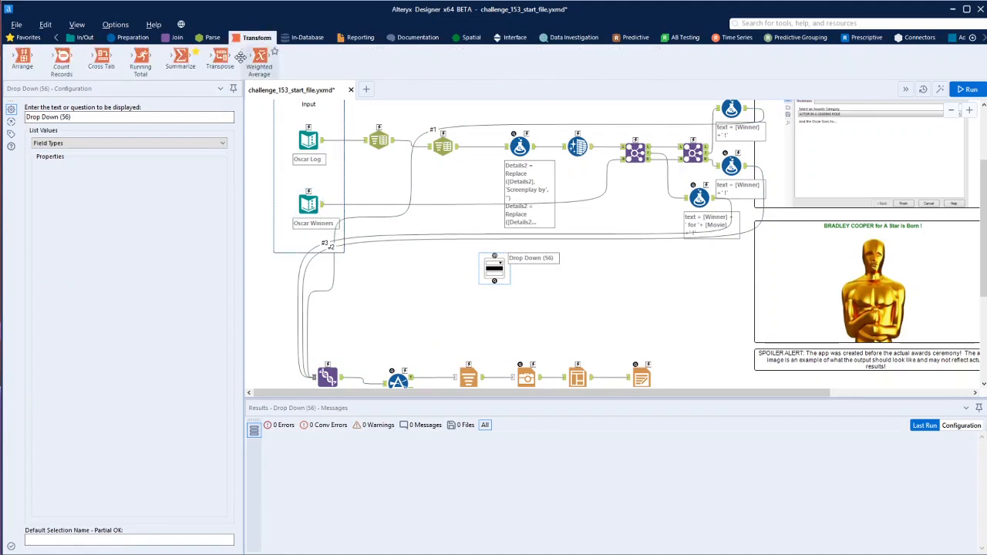
left_click(318, 207)
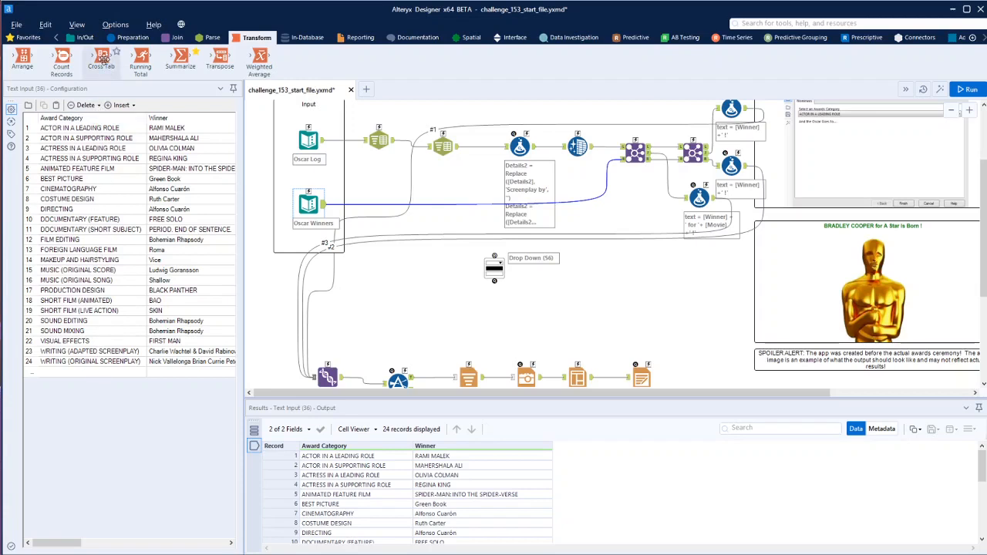
left_click_drag(102, 59, 375, 263)
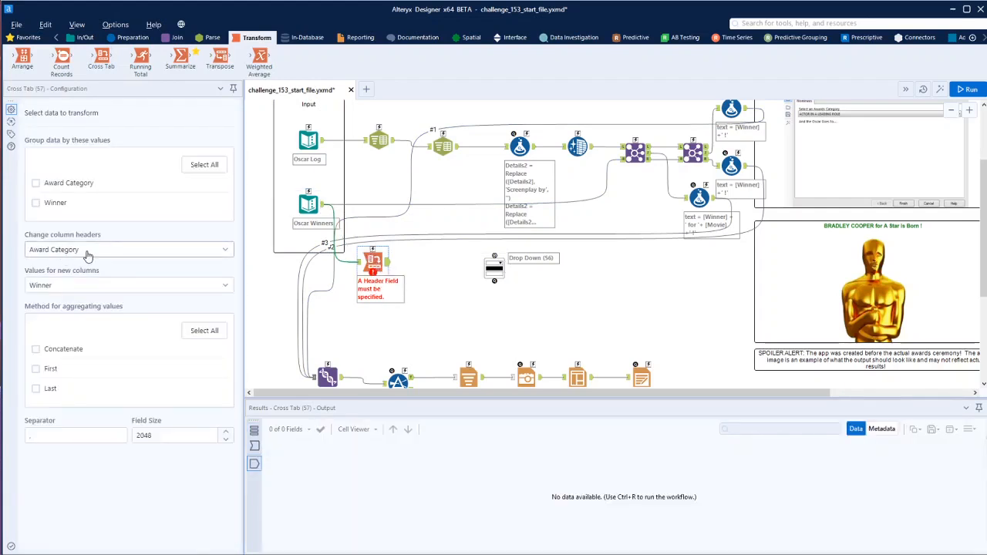
left_click(47, 352)
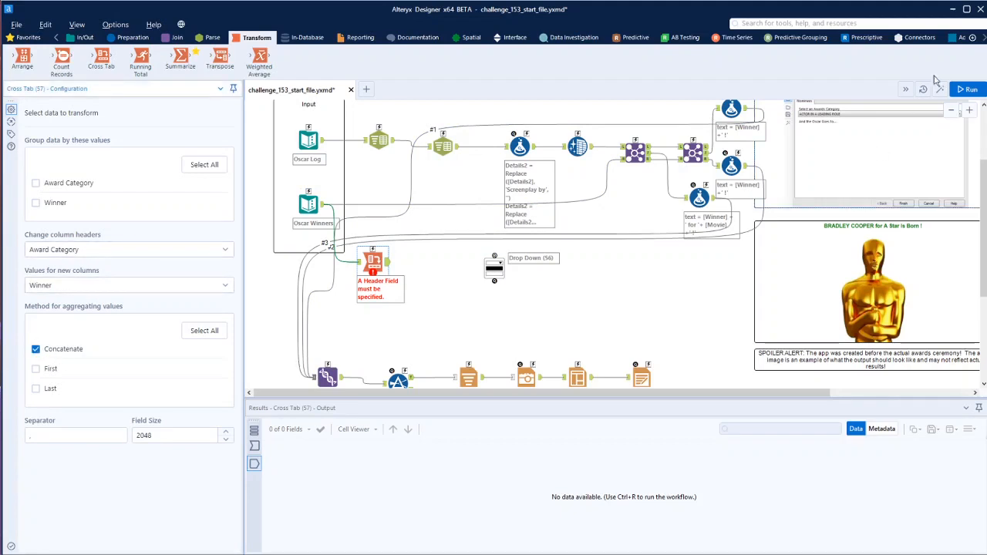
left_click(968, 88)
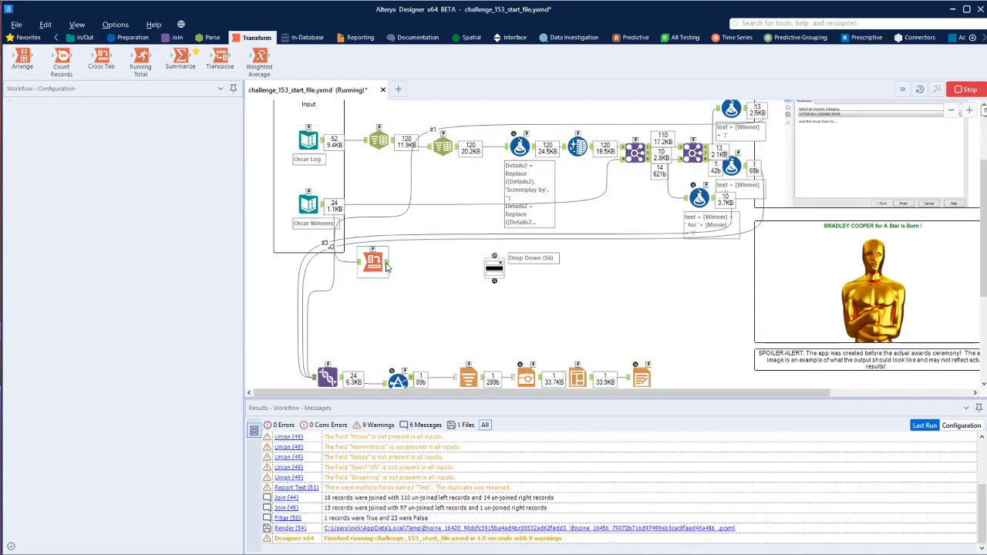
left_click(386, 264)
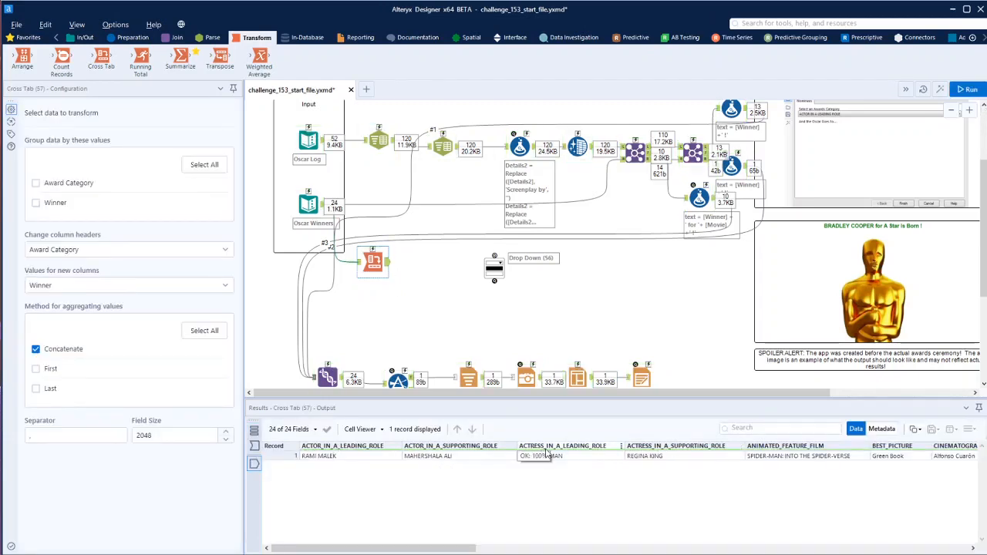
Add a Dynamic Rename tool from the Developer tools after the Cross Tab tool
left_click(983, 39)
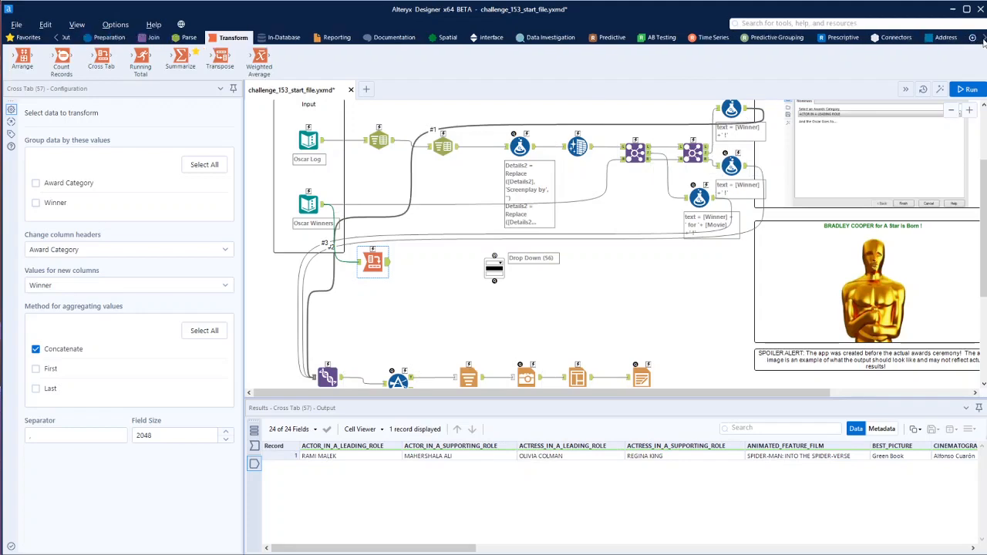
left_click(982, 39)
left_click(982, 39)
left_click(983, 38)
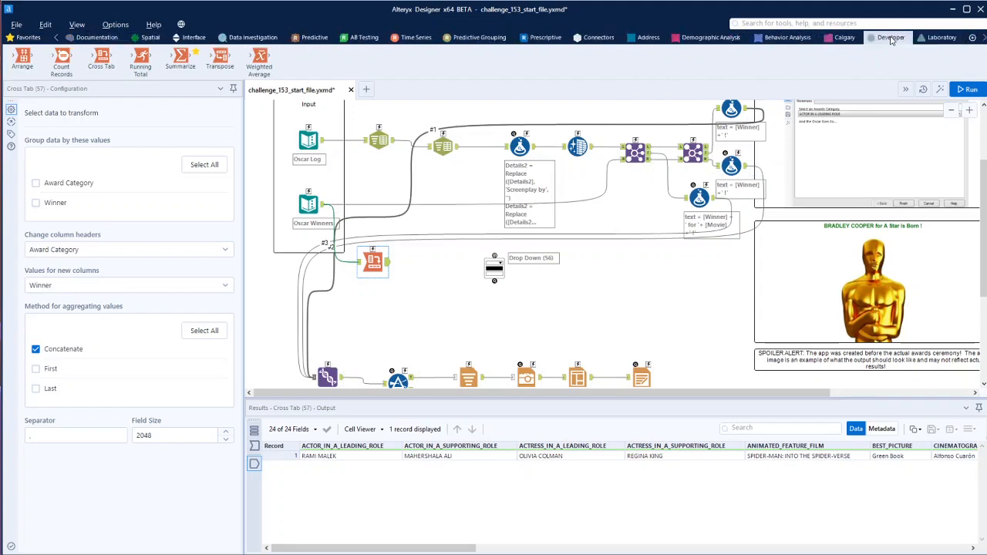
left_click(892, 39)
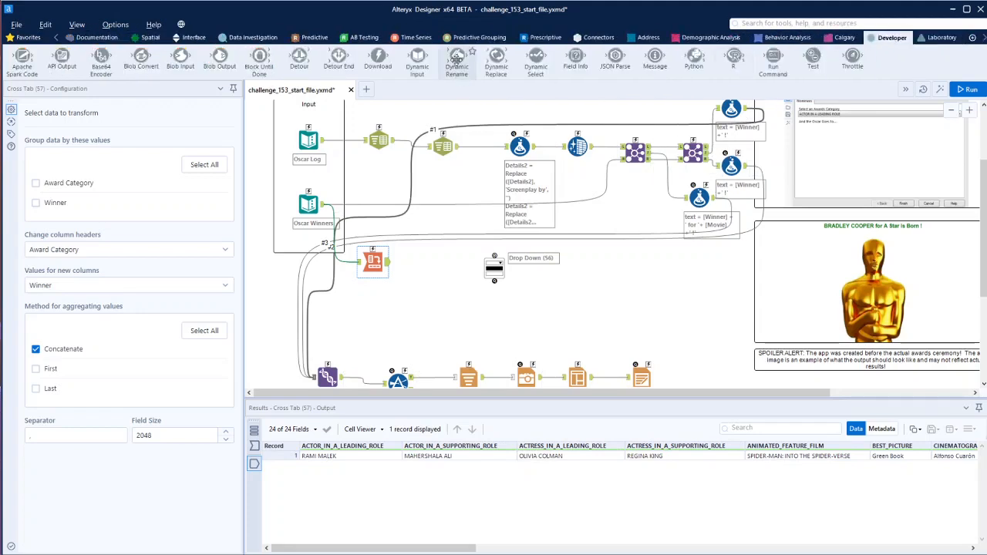
left_click_drag(457, 61, 411, 268)
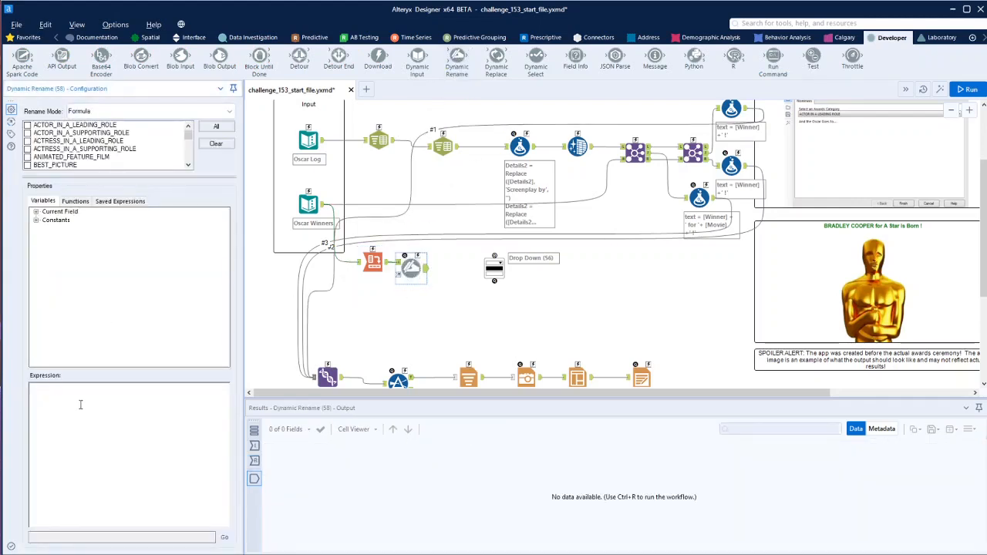
Insert the Replace function in the Dynamic Rename expression with [_CurrentField_] as its string argument
left_click(35, 212)
left_click(75, 201)
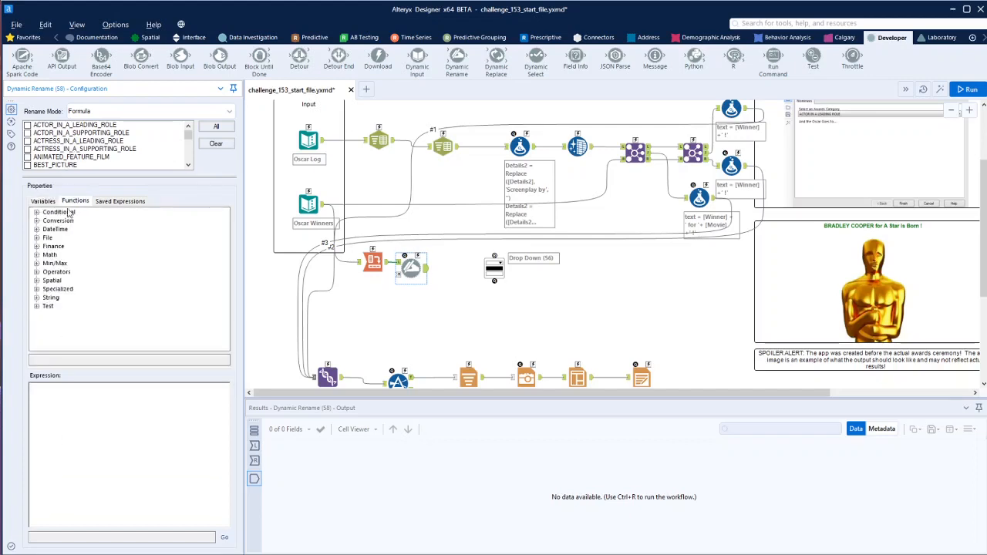
left_click(36, 299)
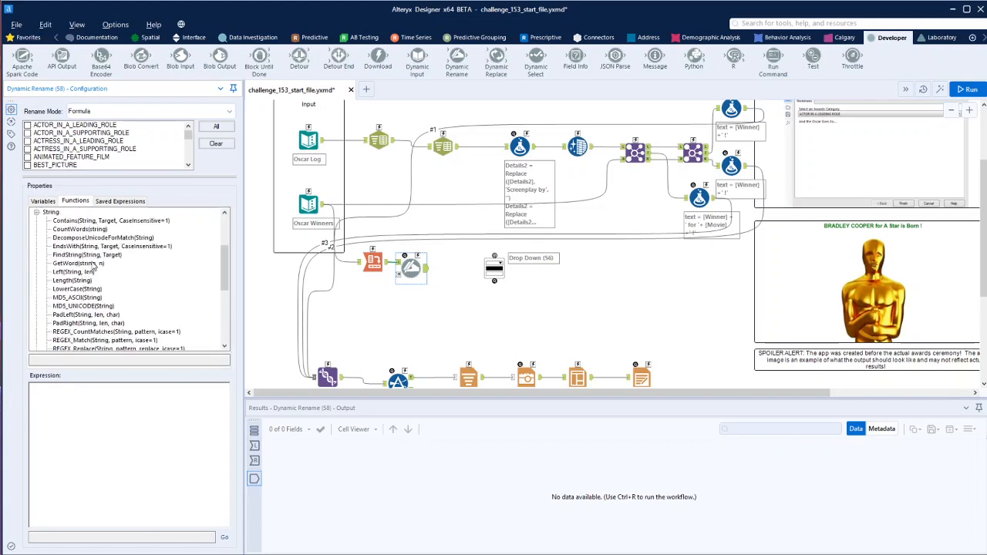
scroll(93, 265, "down", 2)
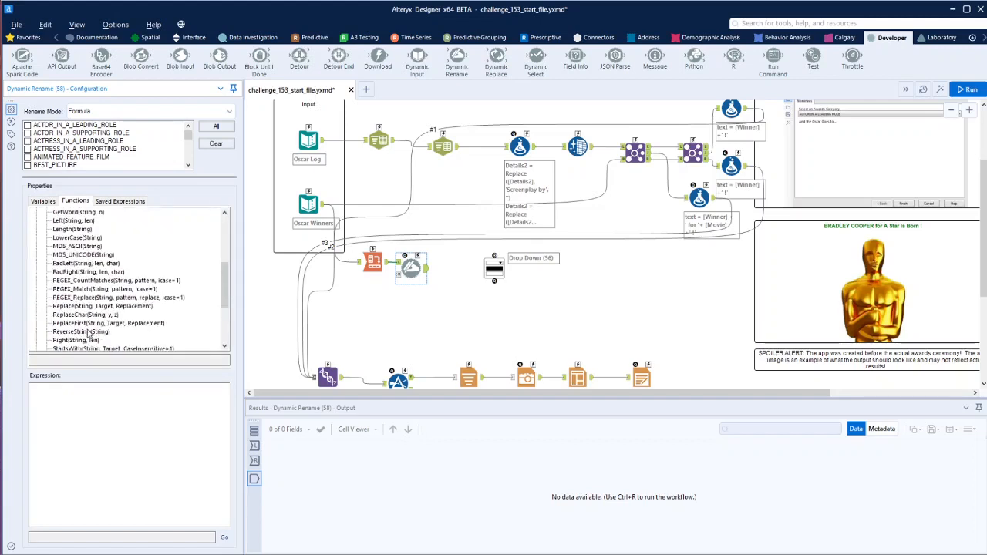
double_click(82, 307)
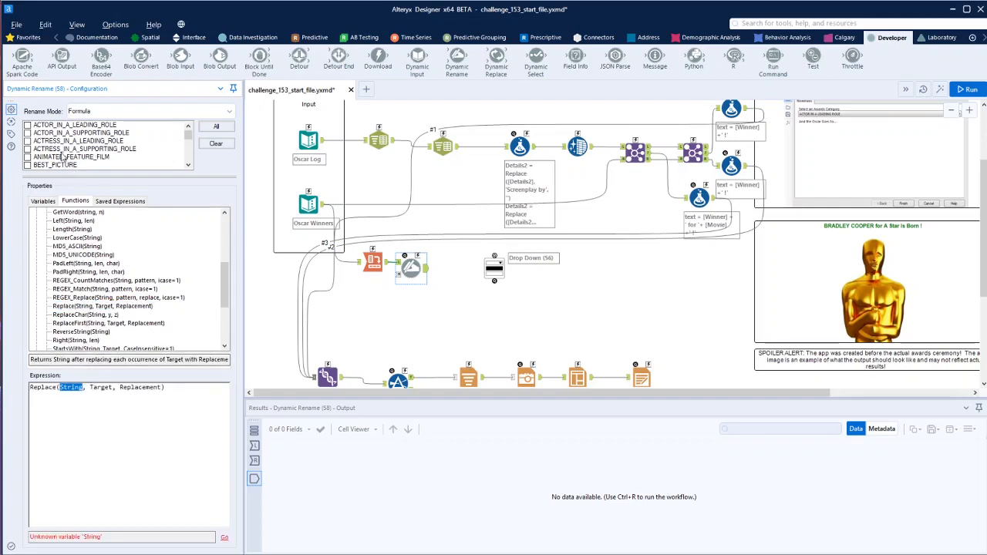
left_click(44, 202)
left_click(70, 220)
double_click(68, 221)
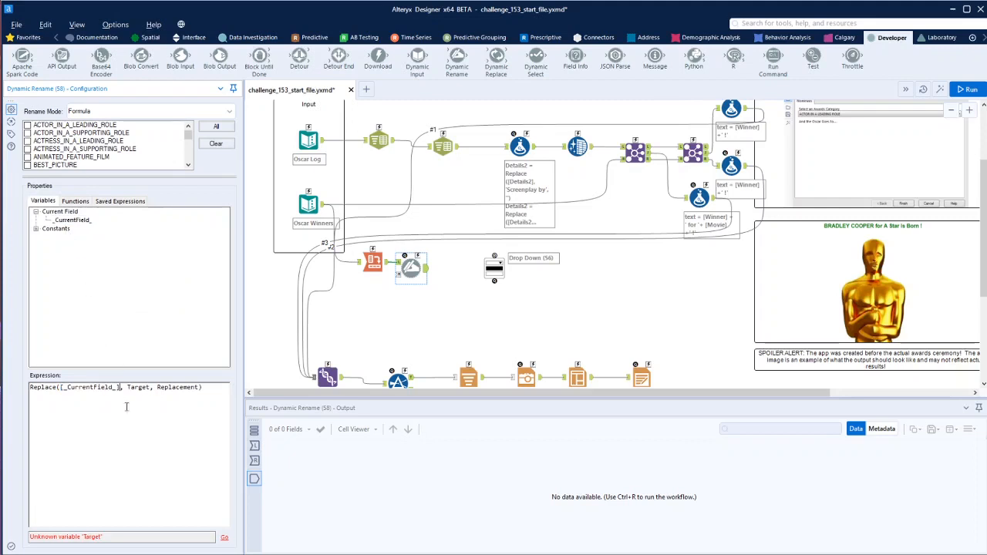
Complete the Replace expression with '_' as the target and a single space ' ' as the replacement
double_click(139, 387)
type("'_")
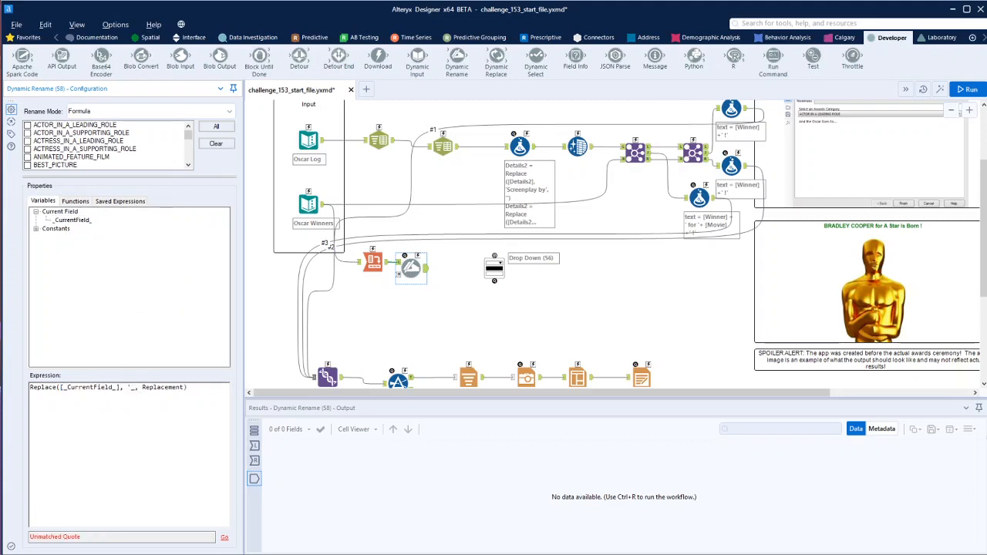
type("'")
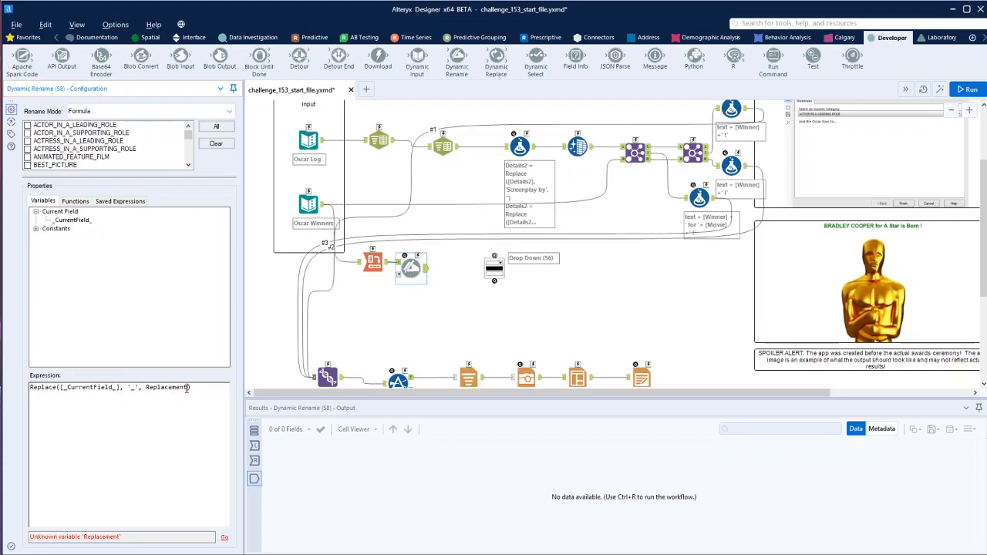
double_click(162, 388)
type("' '")
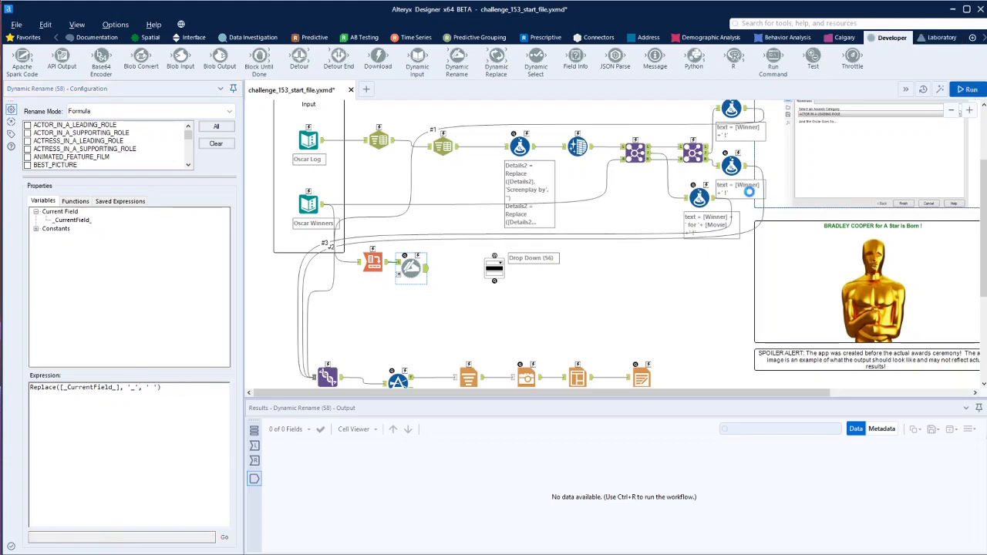
Select all fields for renaming in the Dynamic Rename tool, run the workflow and view the tool's output
left_click(425, 281)
key("ctrl+r")
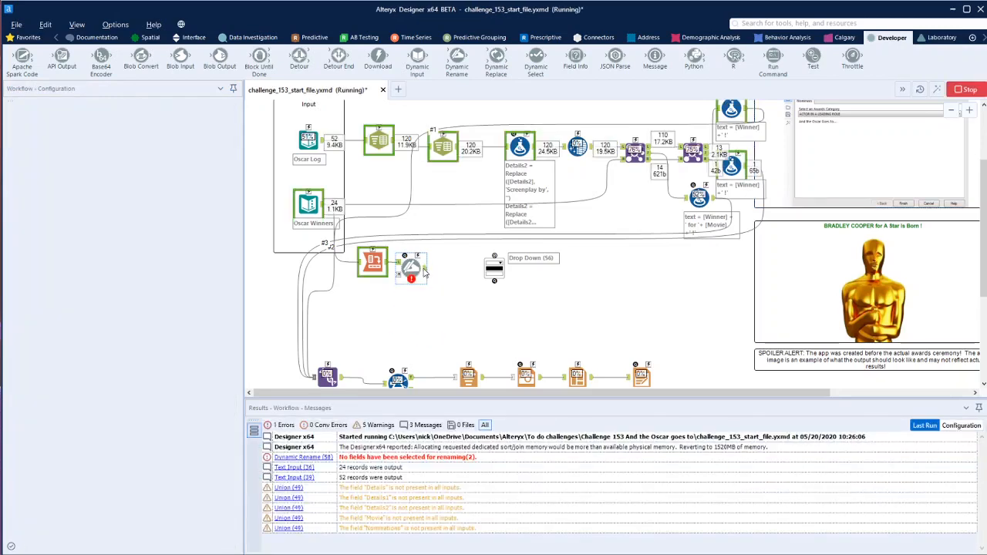
left_click(412, 267)
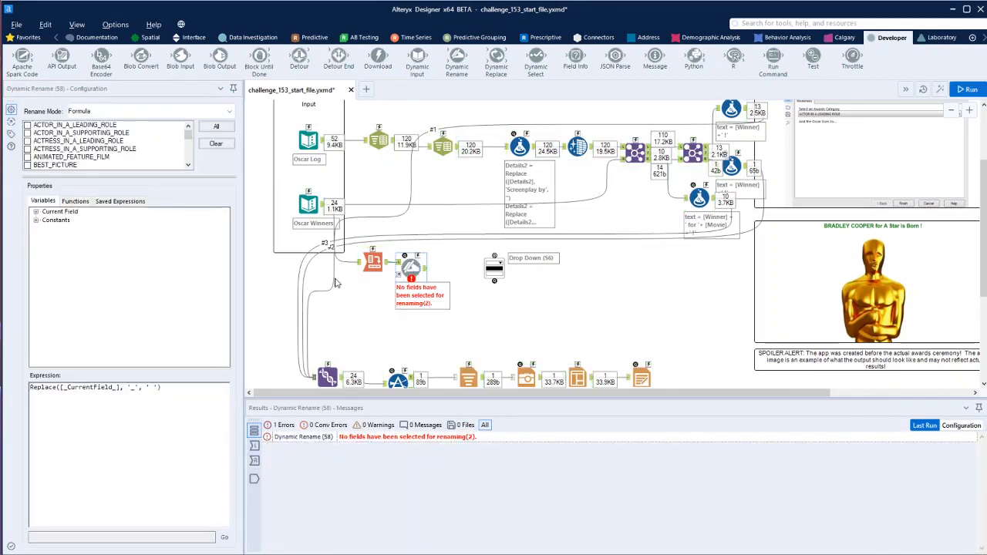
left_click(216, 127)
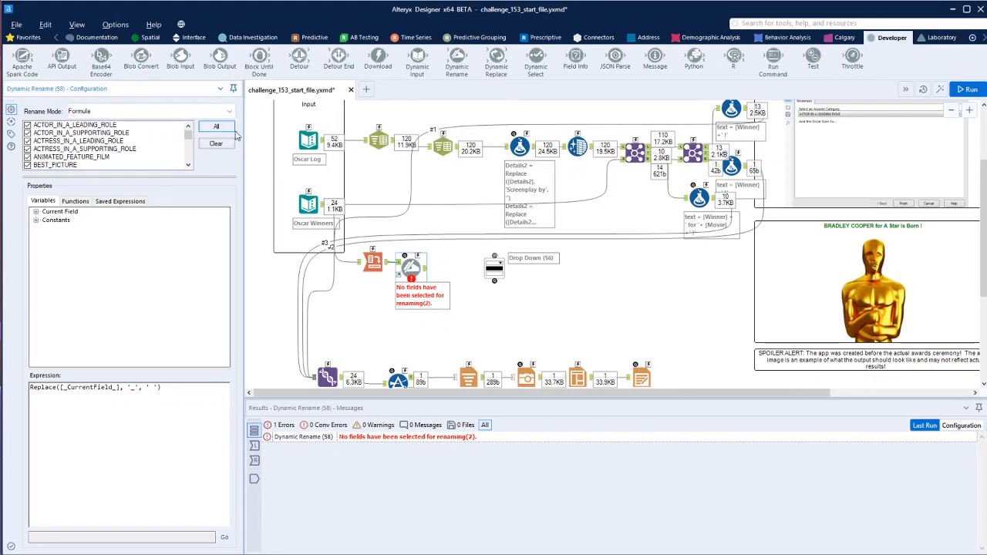
key("ctrl+r")
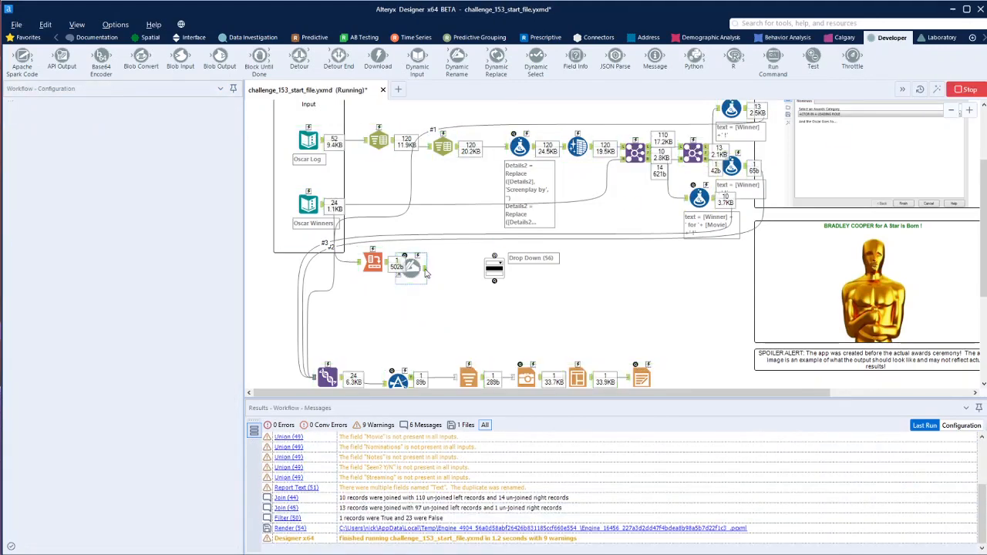
left_click(425, 270)
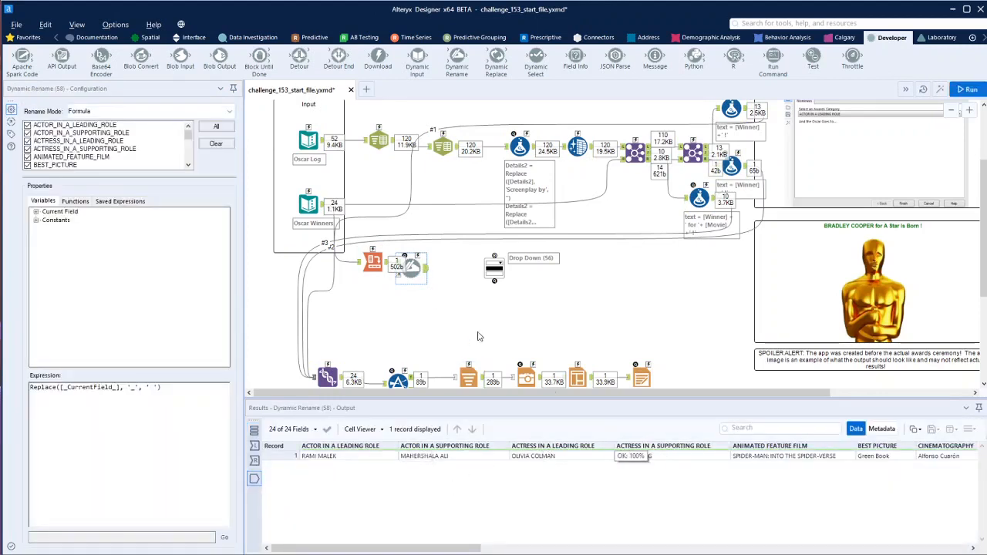
Connect the Dynamic Rename output to the Drop Down tool and set its question text to "Select an Award Catagory"
left_click_drag(426, 269, 494, 256)
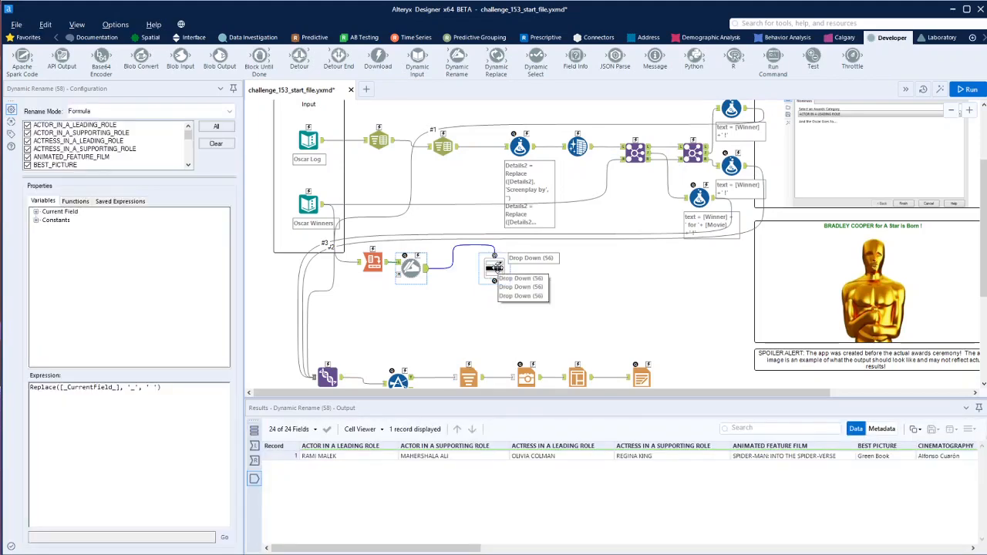
left_click(495, 267)
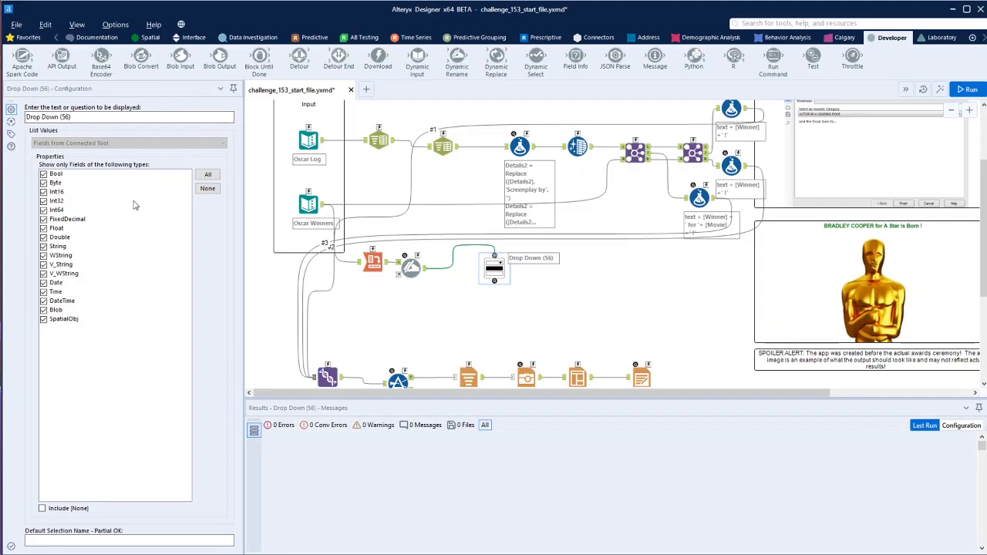
left_click(114, 147)
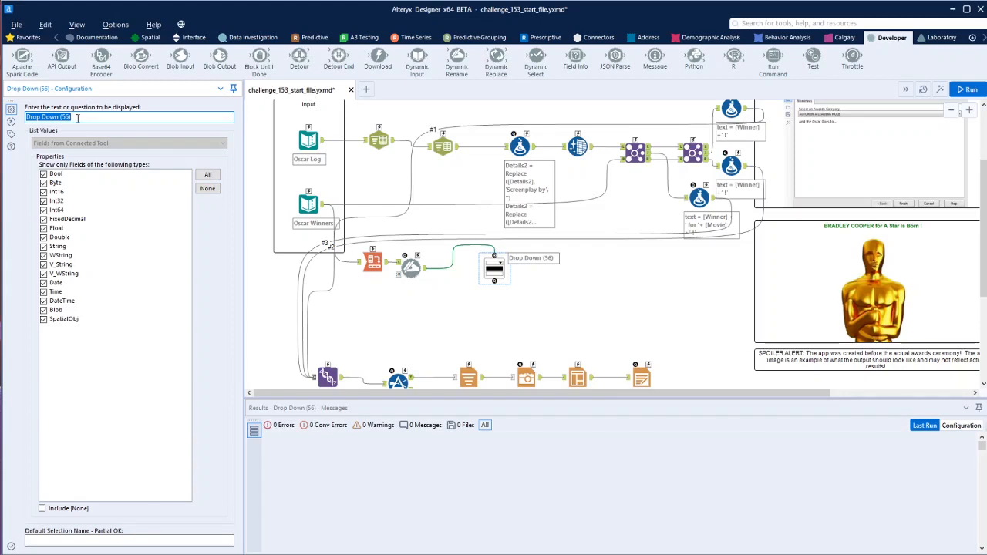
scroll(894, 198, "up", 1)
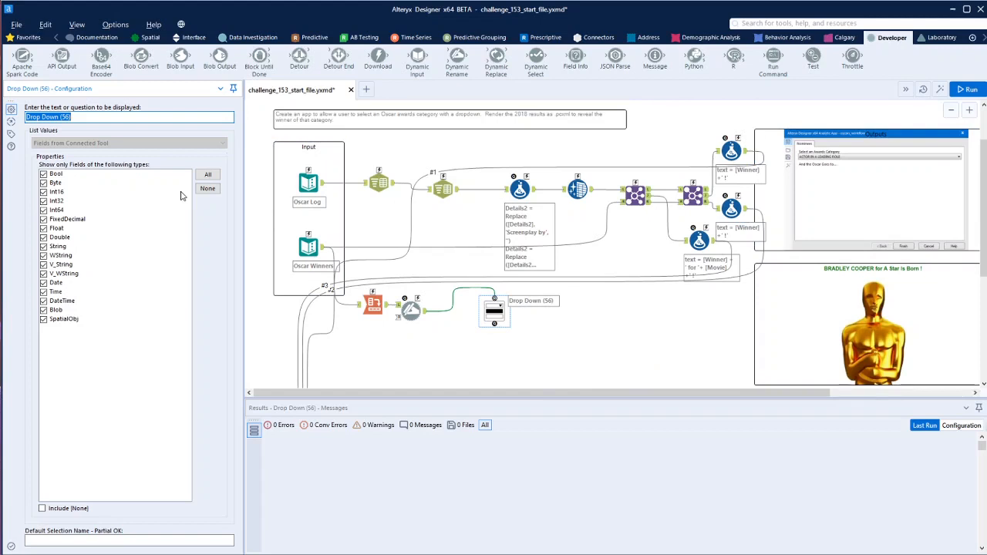
type("Select an Award category")
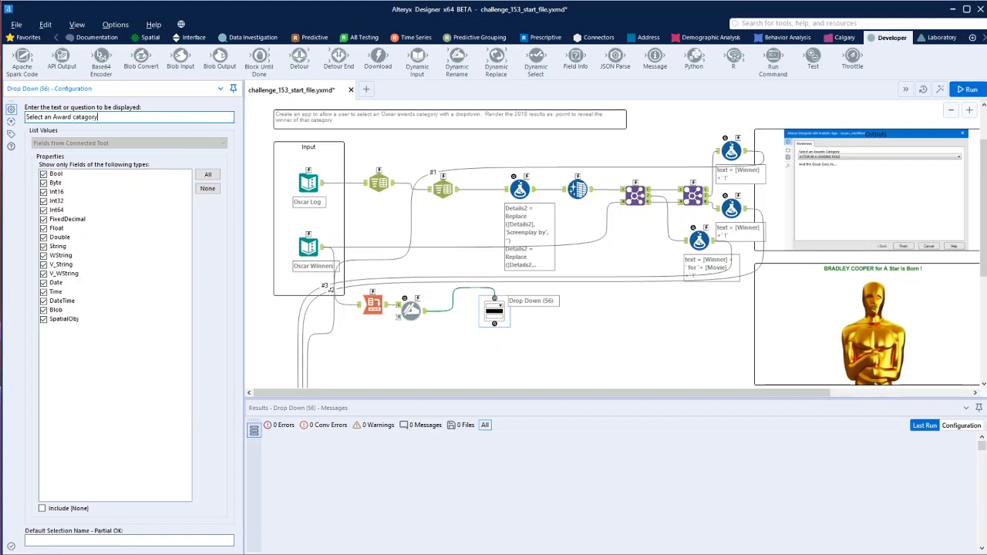
double_click(75, 116)
type("Category")
left_click(612, 344)
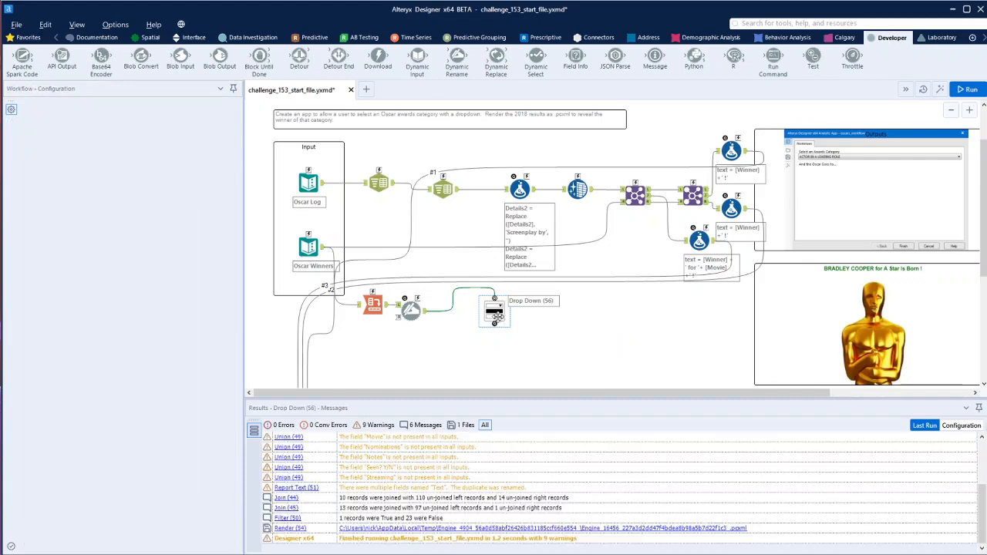
left_click(496, 317)
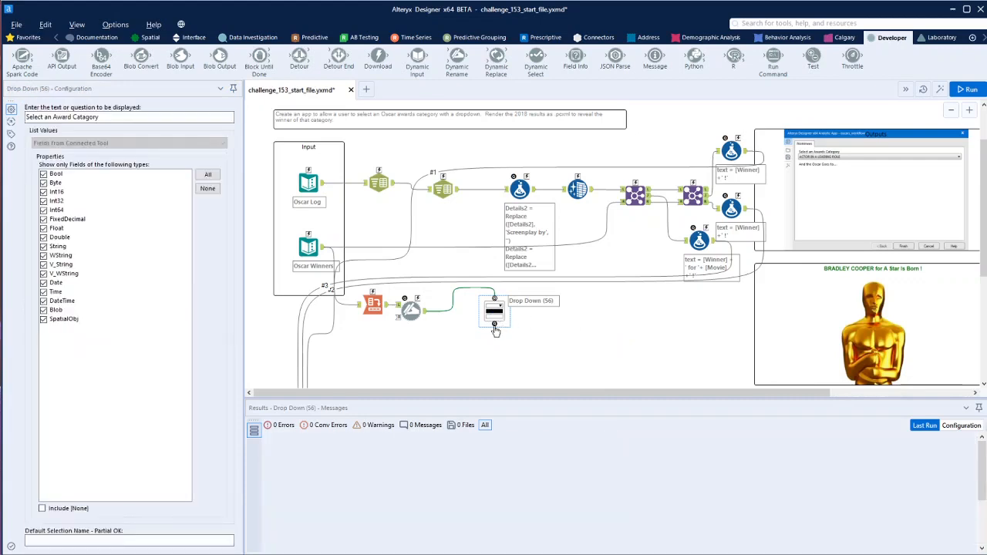
left_click(118, 146)
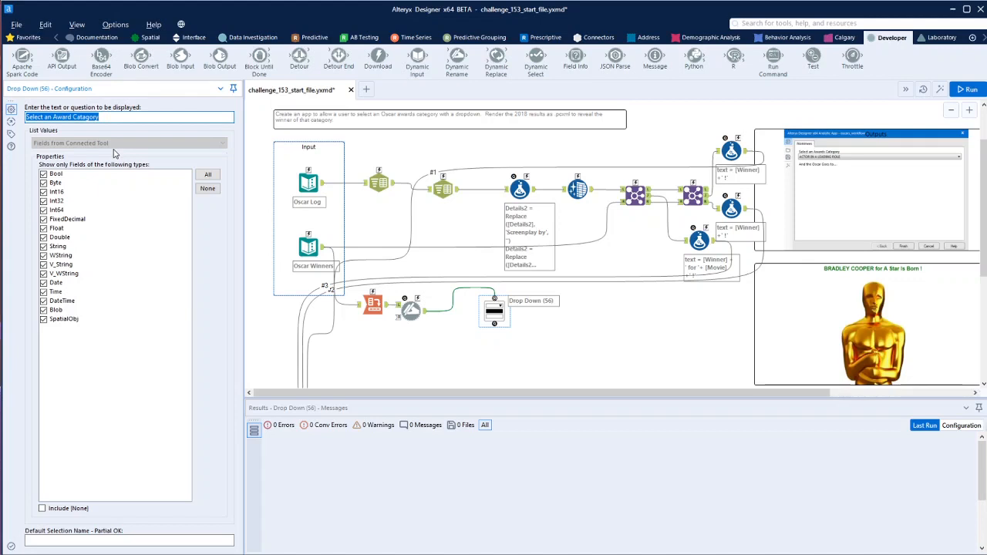
Place an Action tool directly below the Drop Down tool, connected to its output
scroll(609, 352, "down", 3)
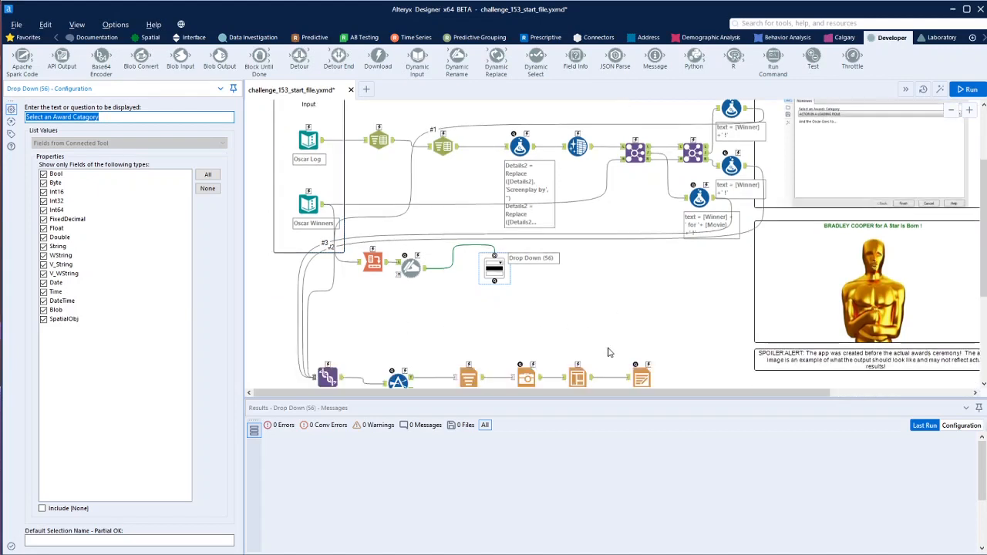
left_click(193, 39)
left_click_drag(22, 58, 594, 251)
left_click_drag(529, 267, 501, 264)
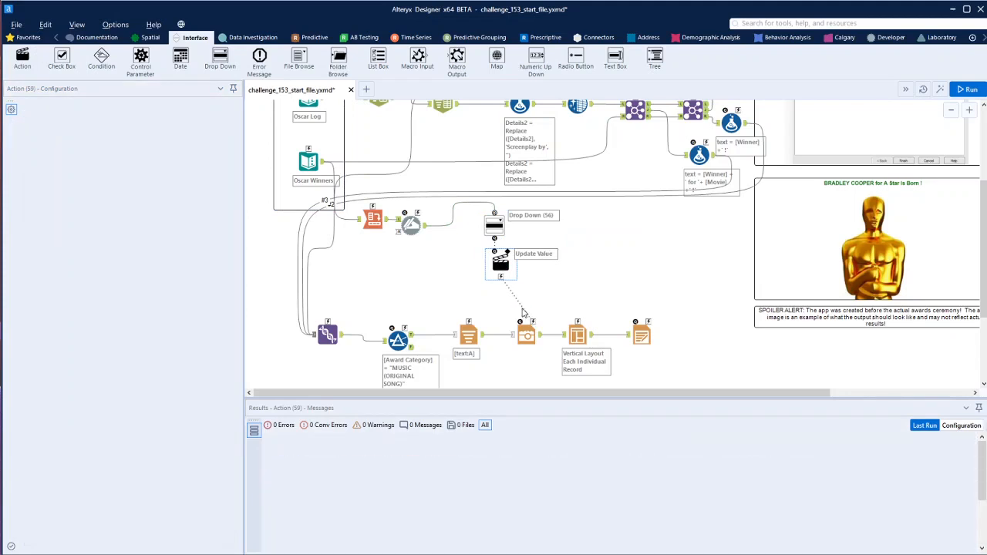
left_click_drag(521, 306, 523, 311)
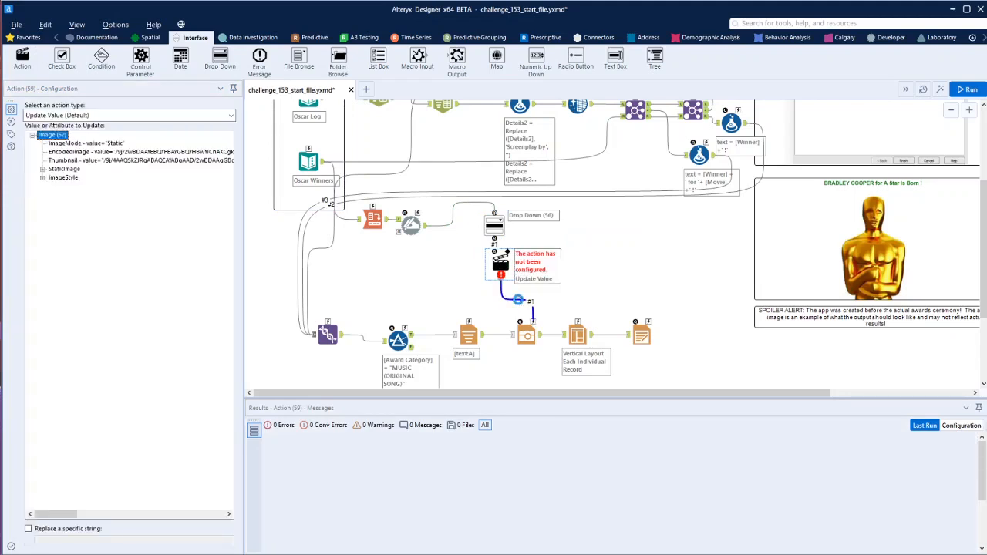
left_click(522, 307)
key("Delete")
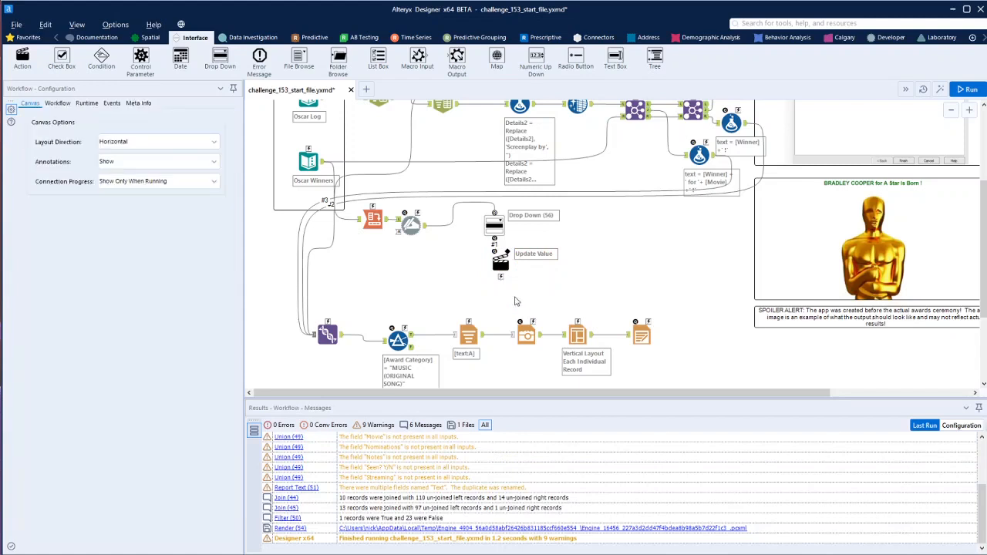
Connect the Action tool to the Filter tool and choose the Operand with value "MUSIC (ORIGINAL SONG)" as the value to update
left_click_drag(501, 278, 405, 326)
left_click(32, 135)
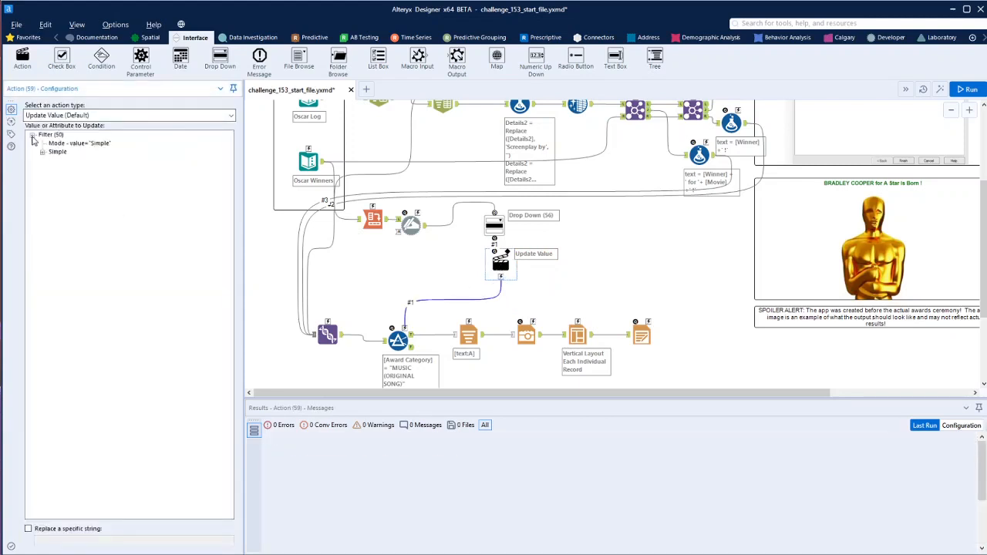
left_click(43, 152)
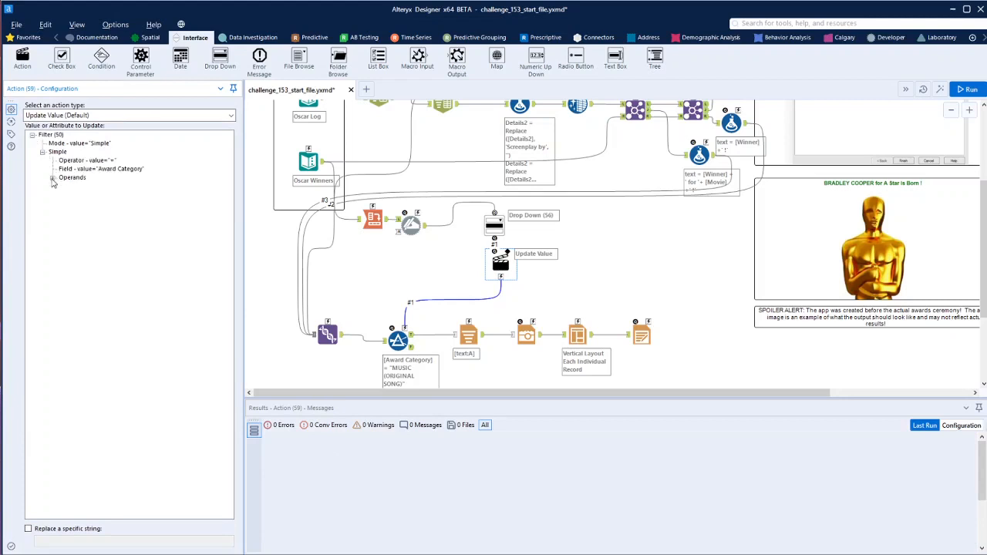
left_click(53, 178)
left_click(136, 230)
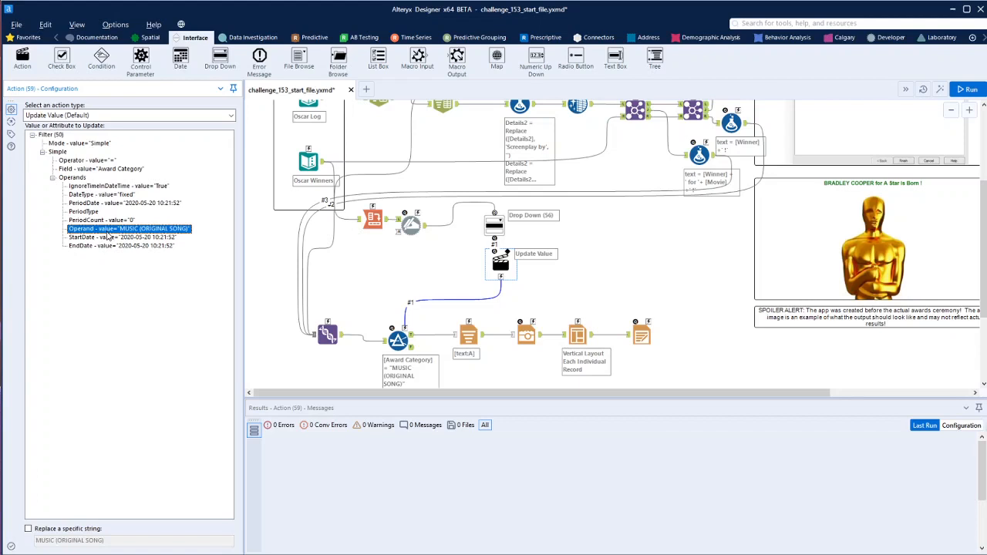
left_click(644, 267)
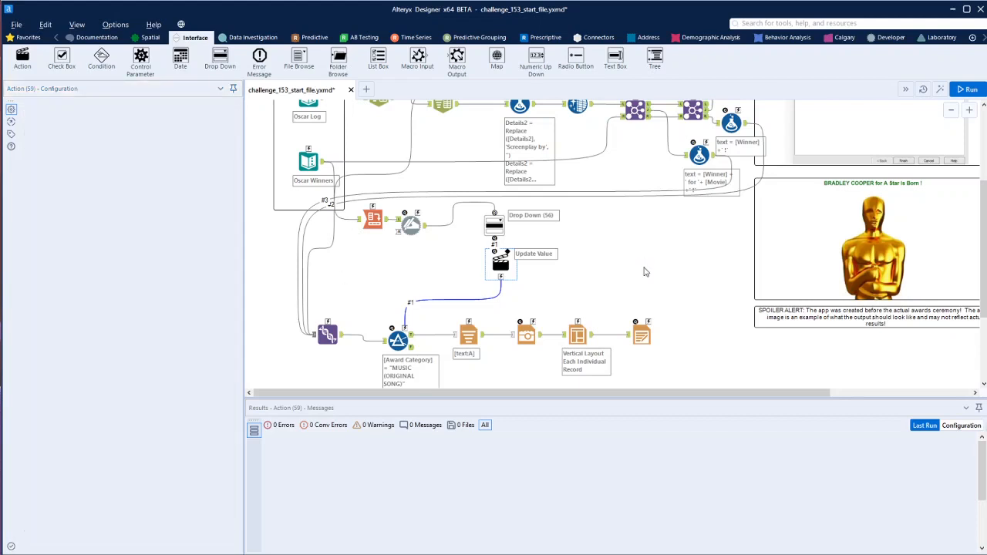
Run the workflow as an analytic app for ACTRESS IN A SUPPORTING ROLE and open the resulting .pcxml output file
left_click(942, 93)
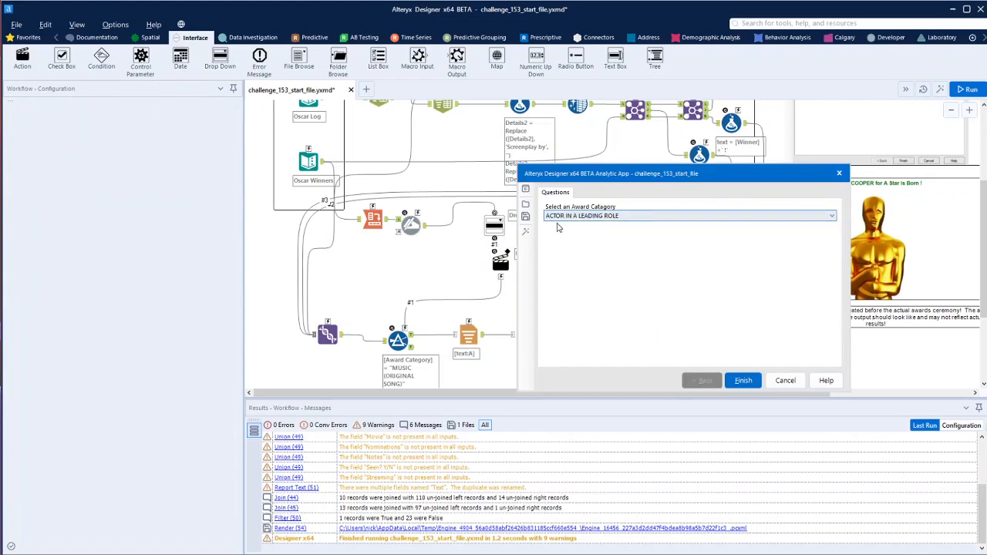
left_click(609, 217)
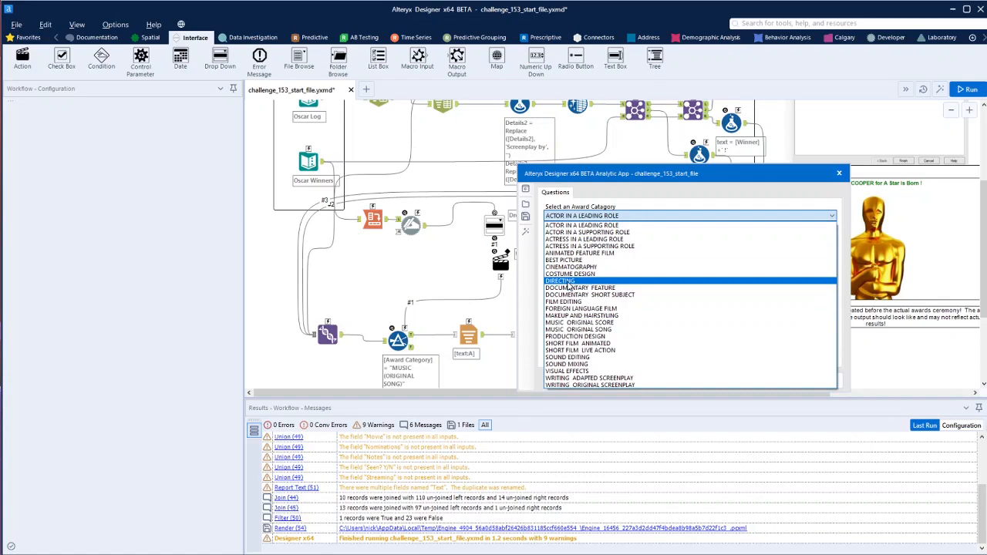
left_click(579, 247)
left_click(745, 381)
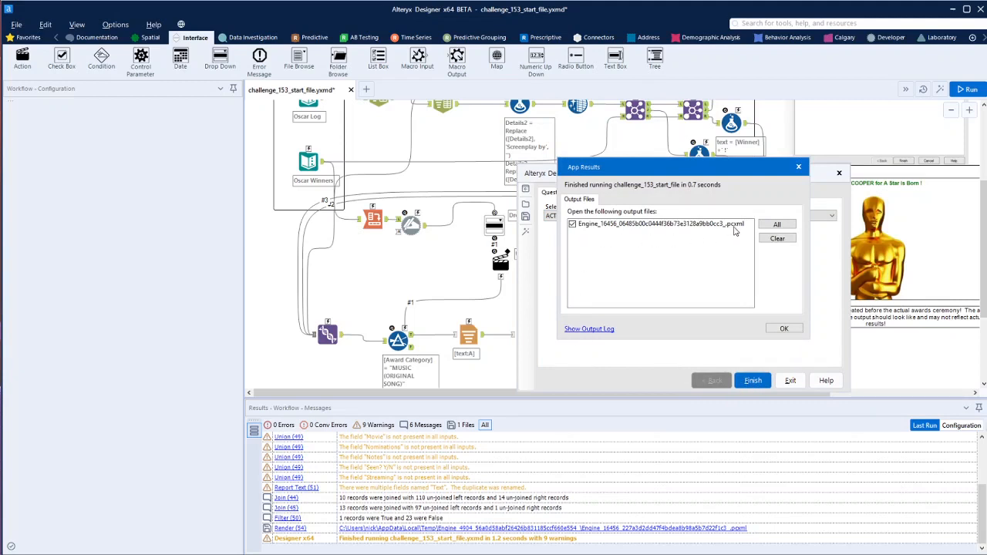
left_click(785, 329)
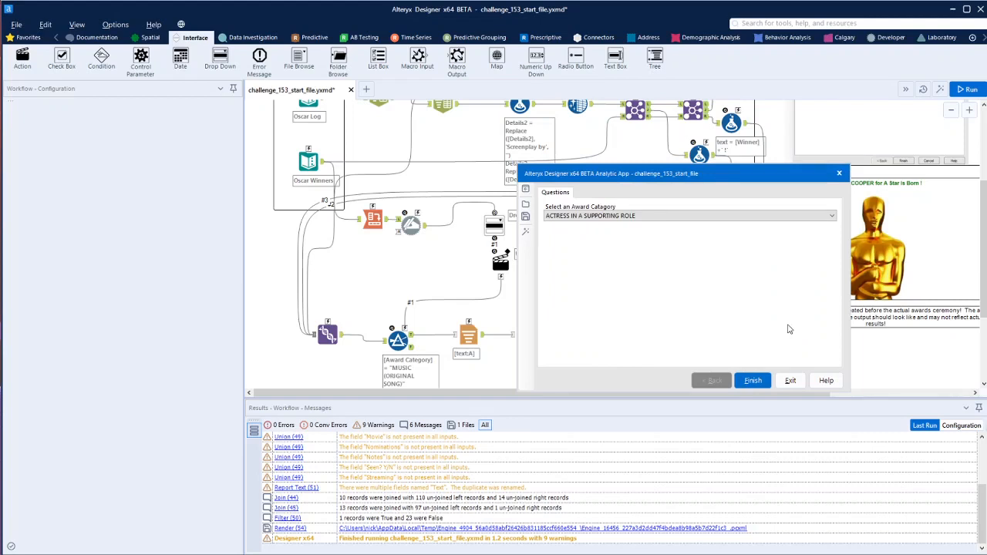